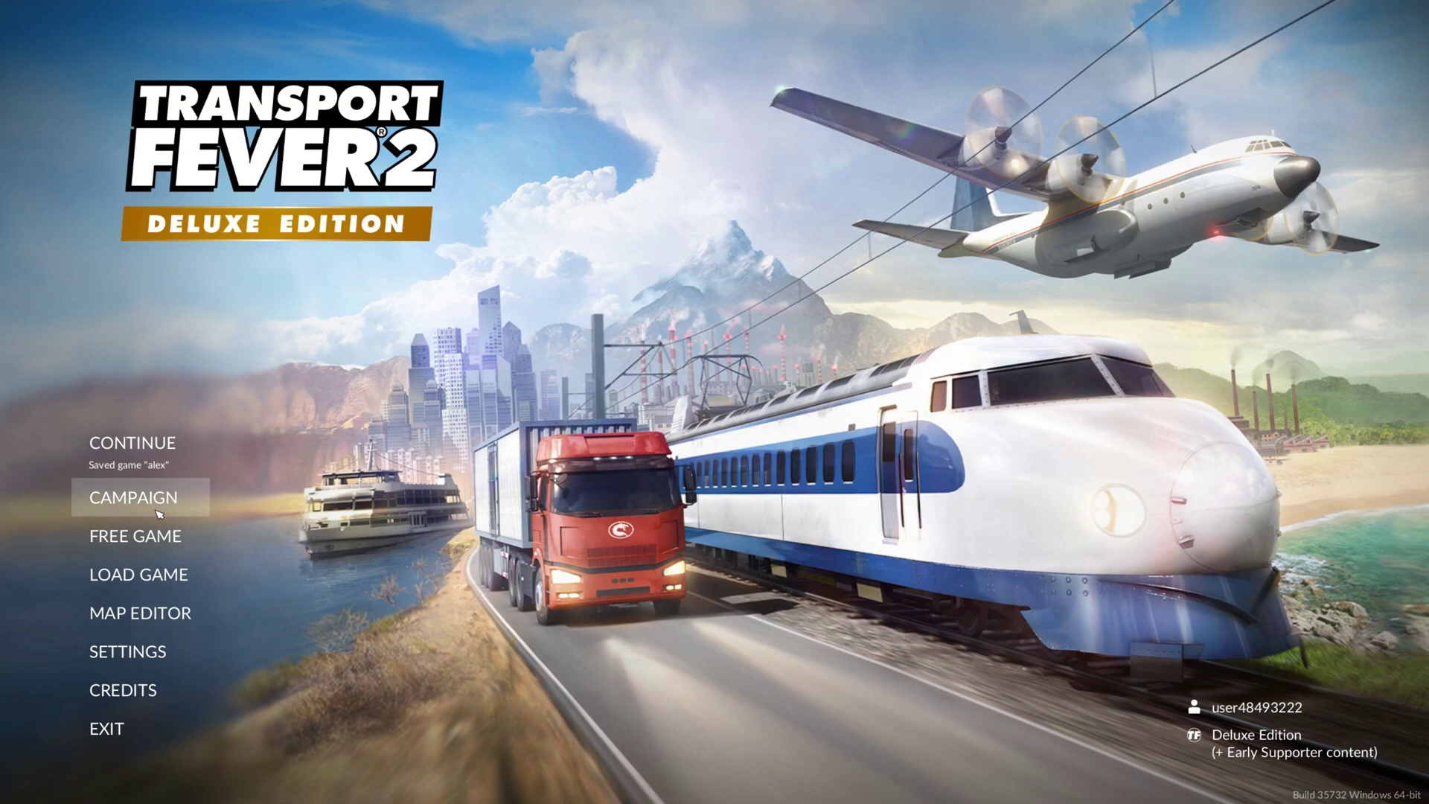
# - Open the game's userdata folder from Settings > Advanced, then close Settings with Cancel
pyautogui.click(144, 662)
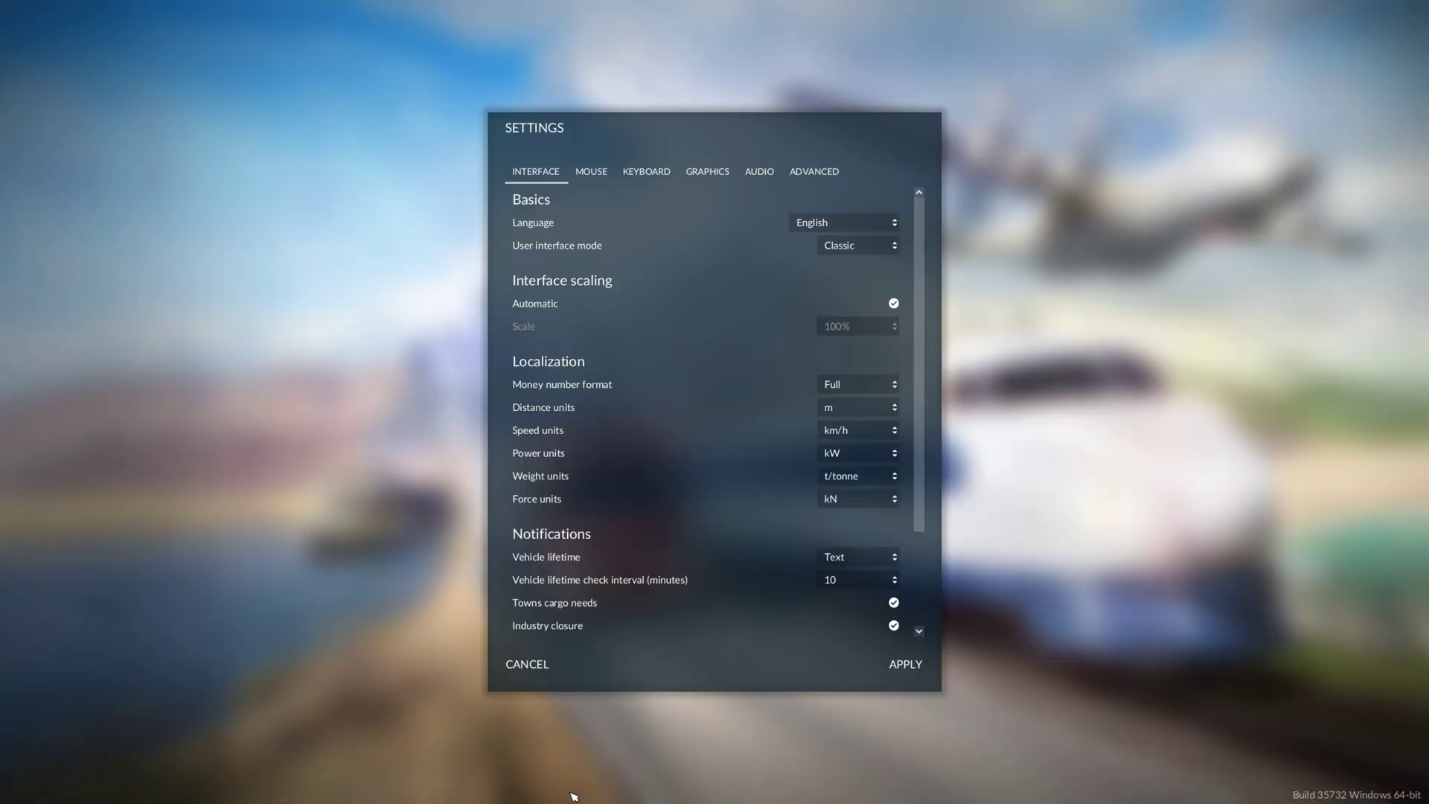
pyautogui.click(819, 179)
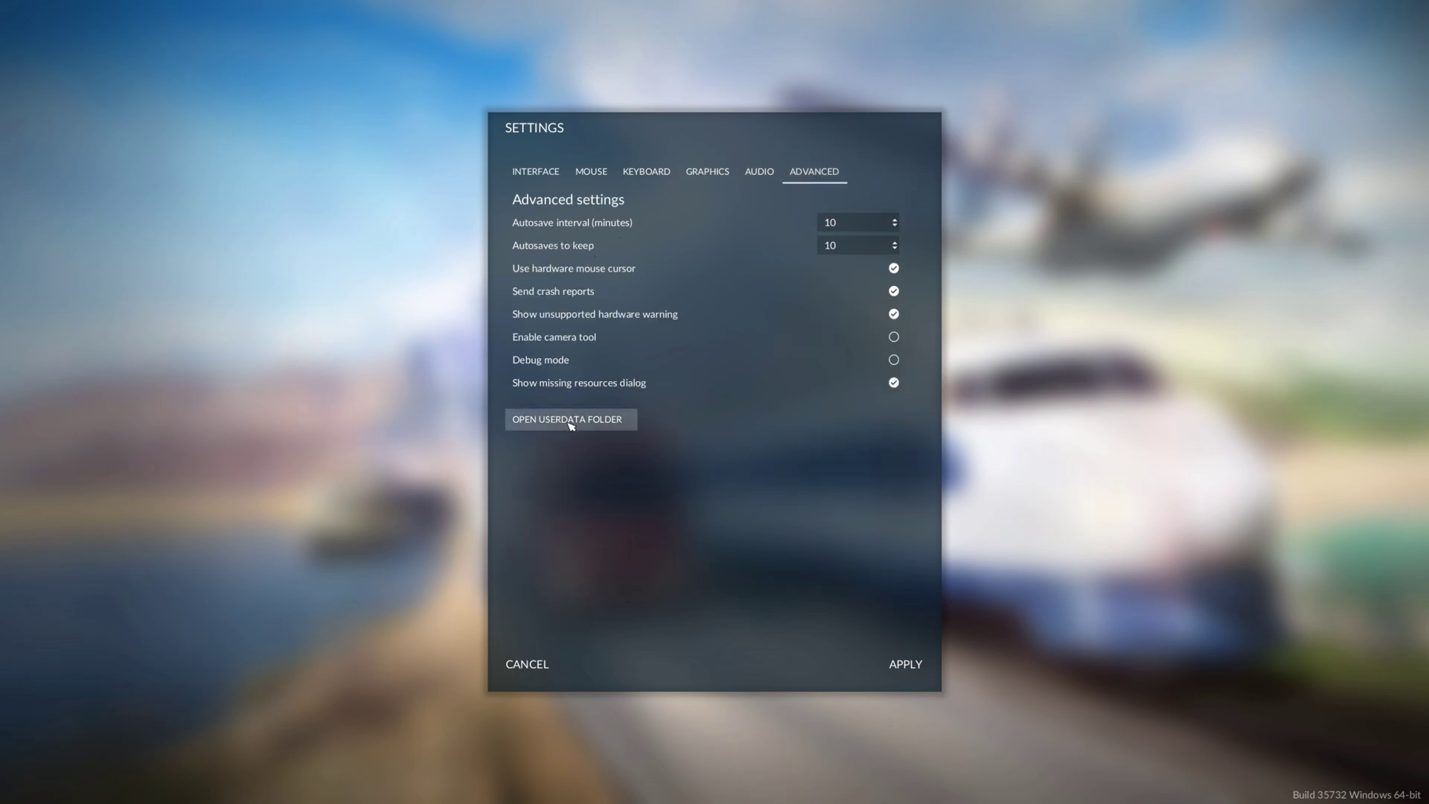
pyautogui.click(605, 425)
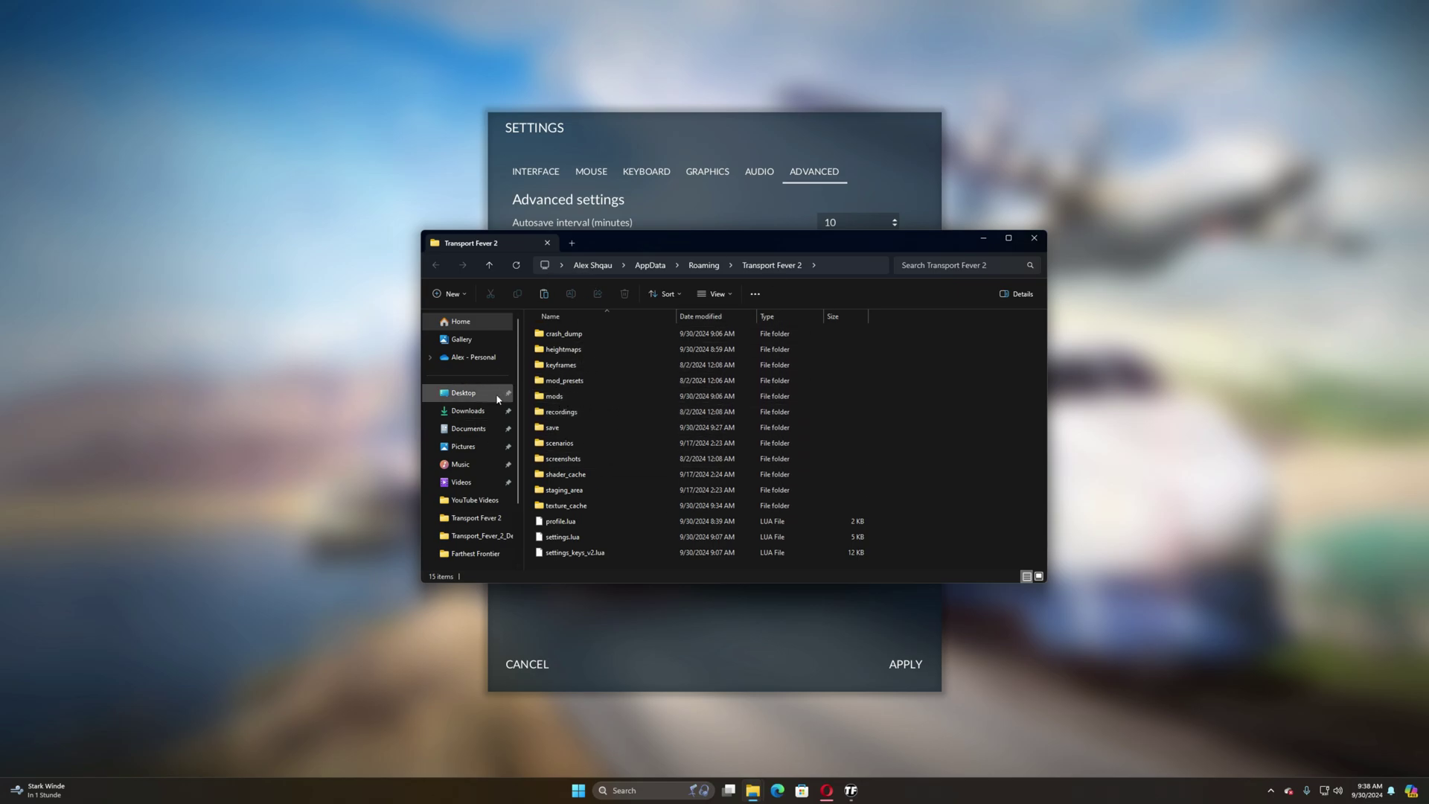
pyautogui.click(527, 664)
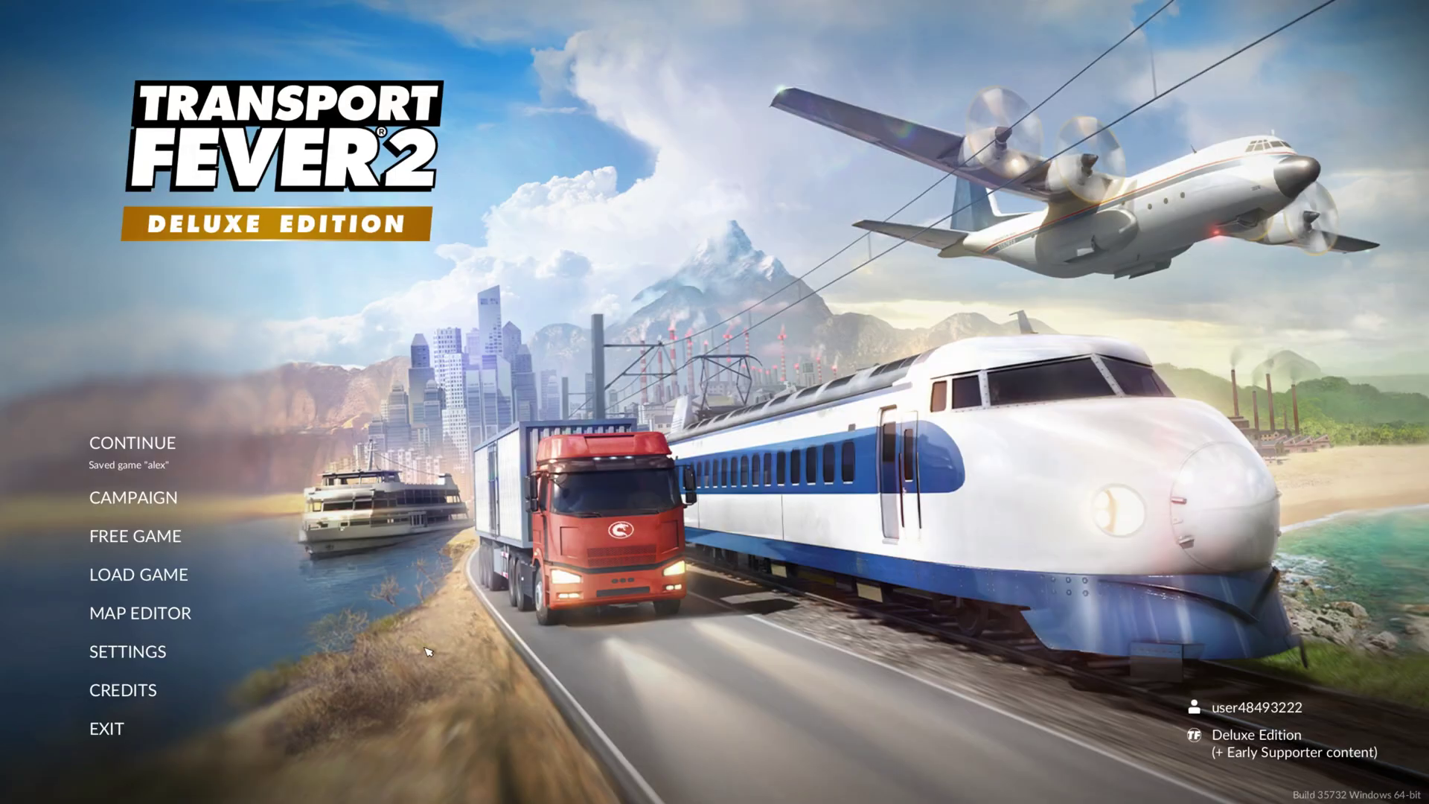
# - Quit the game, minimize File Explorer and bring up the transportfever.net Filebase page
pyautogui.click(112, 730)
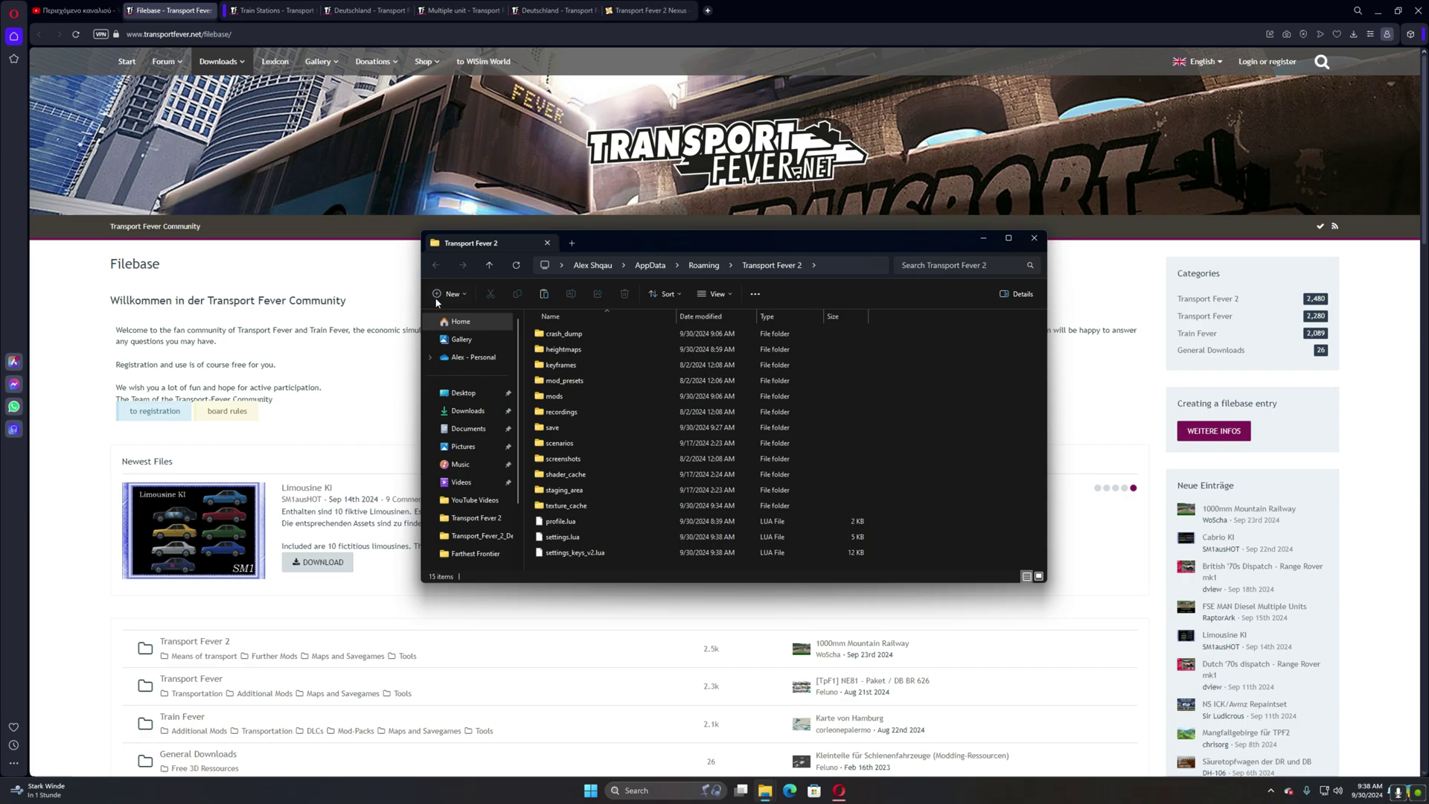
pyautogui.click(337, 482)
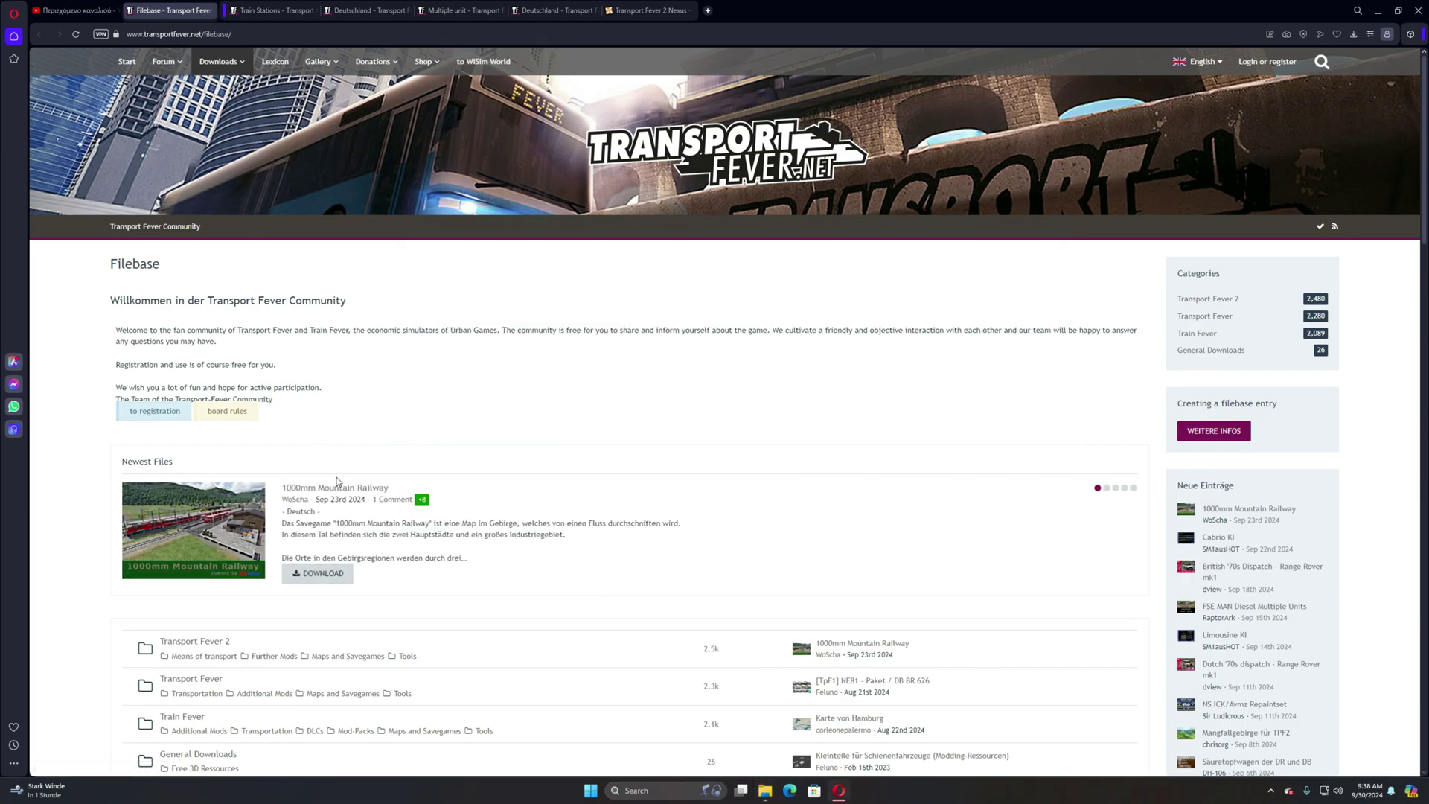
pyautogui.moveTo(236, 72)
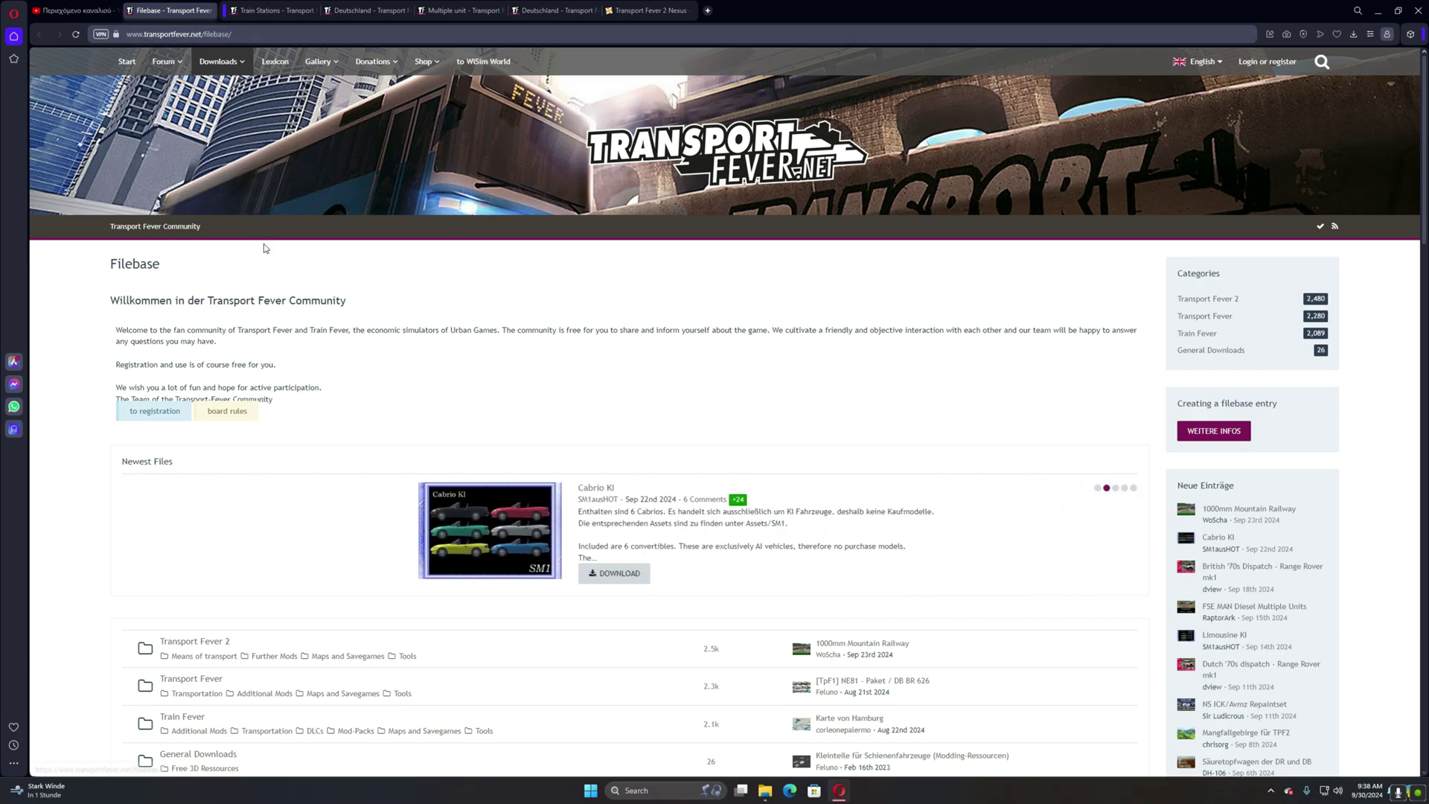
pyautogui.scroll(-4, 387, 348)
pyautogui.scroll(5, 577, 360)
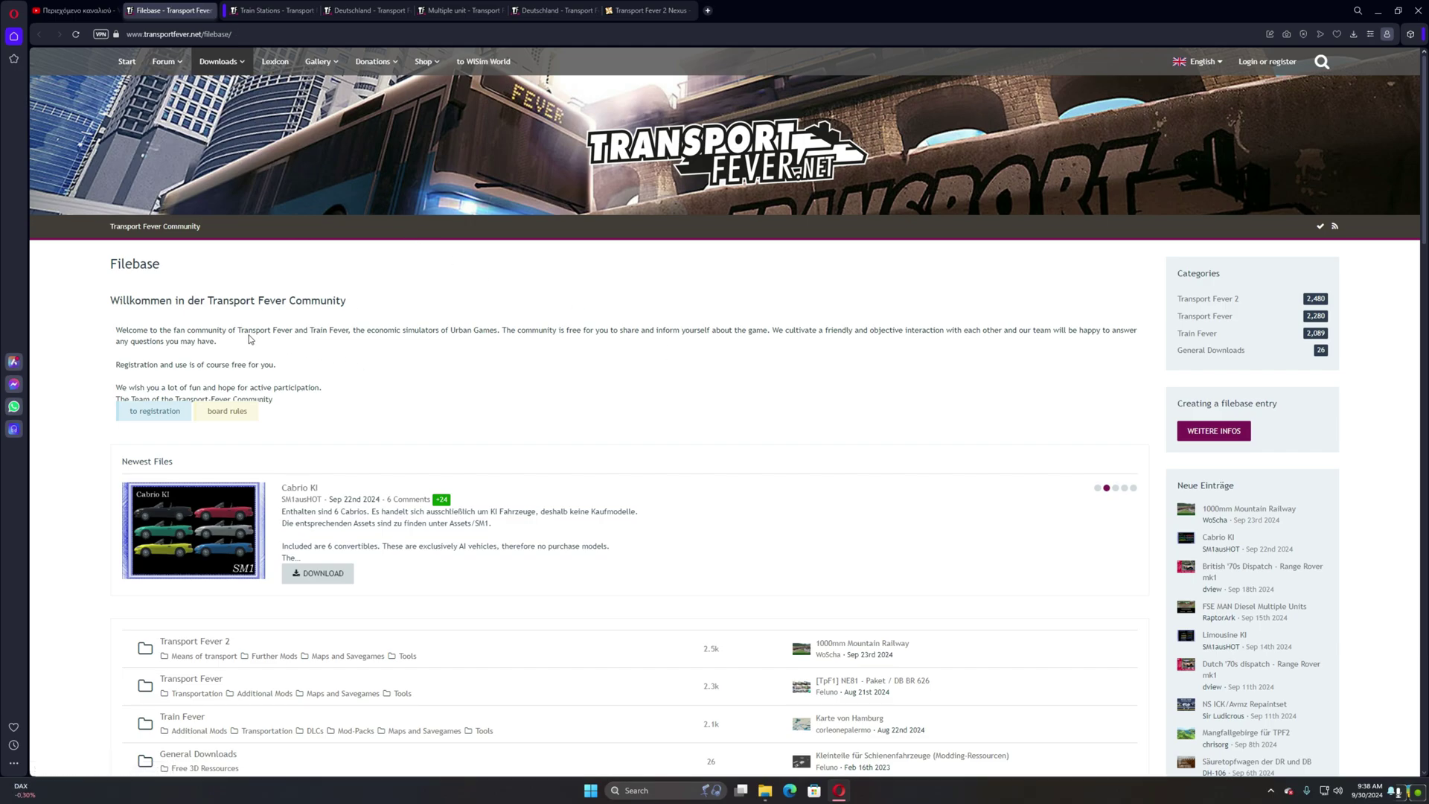
# - Scroll through the Filebase's Transport Fever 2, Transport Fever, Train Fever and General Downloads categories
pyautogui.scroll(-5, 198, 312)
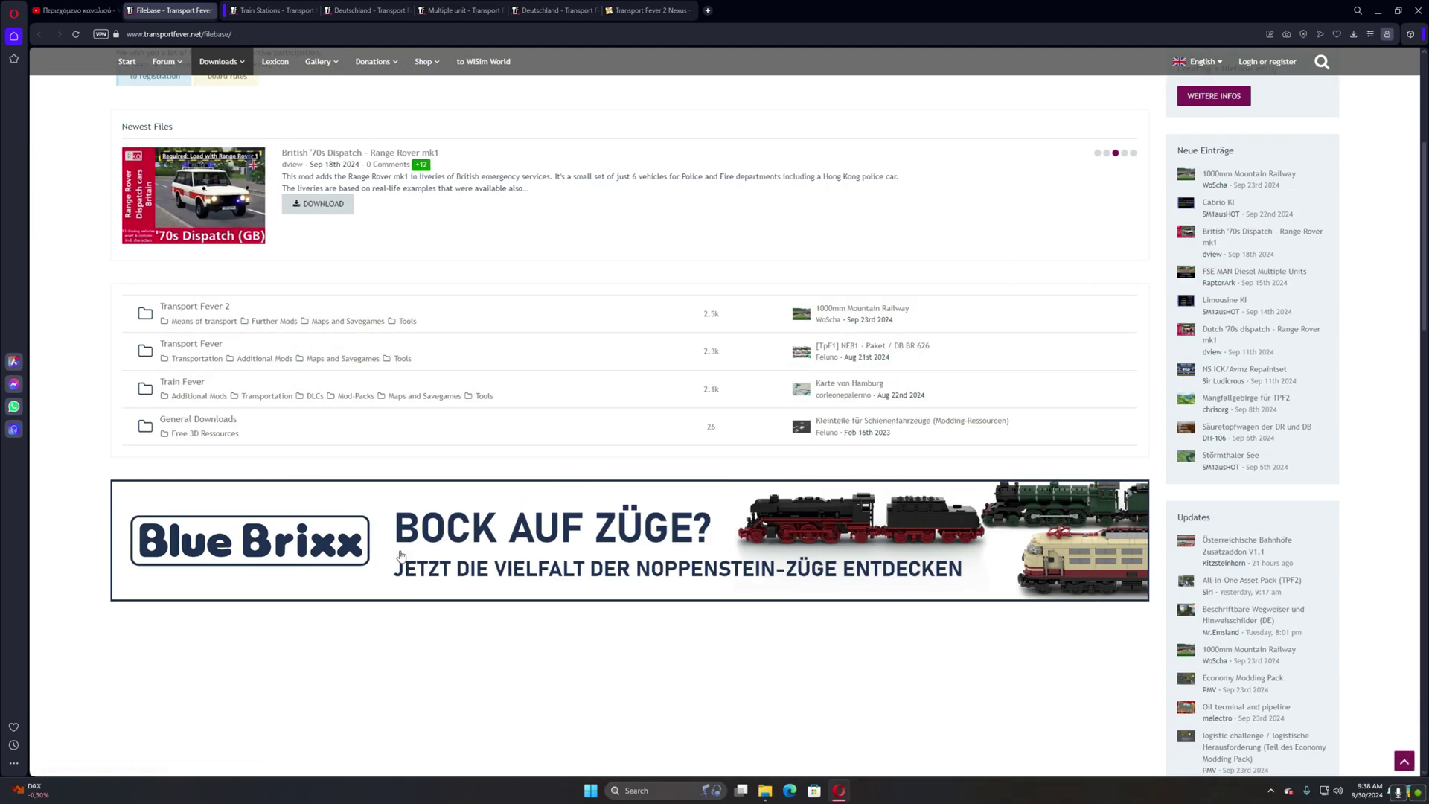
pyautogui.scroll(-4, 447, 430)
pyautogui.scroll(5, 446, 429)
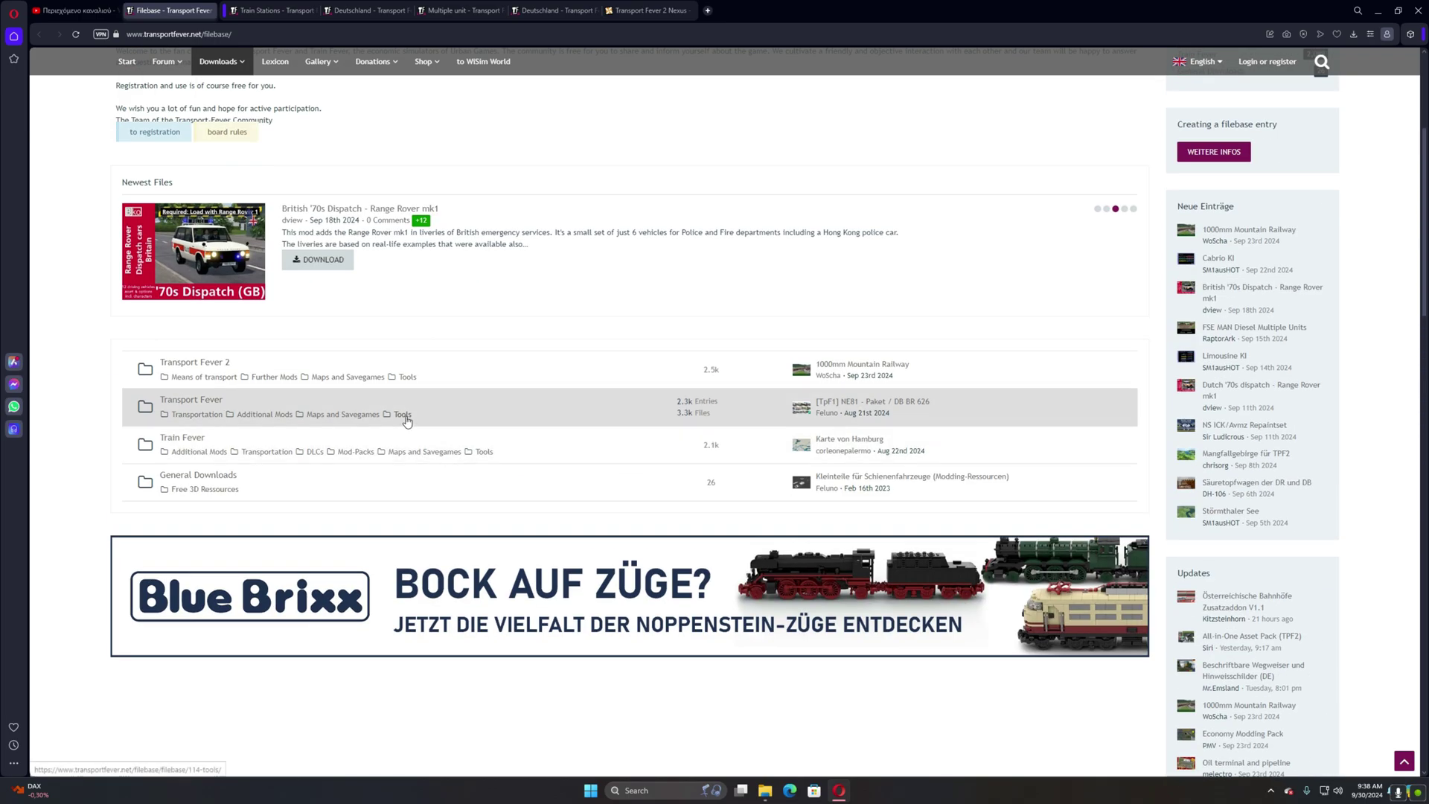
pyautogui.scroll(4, 406, 415)
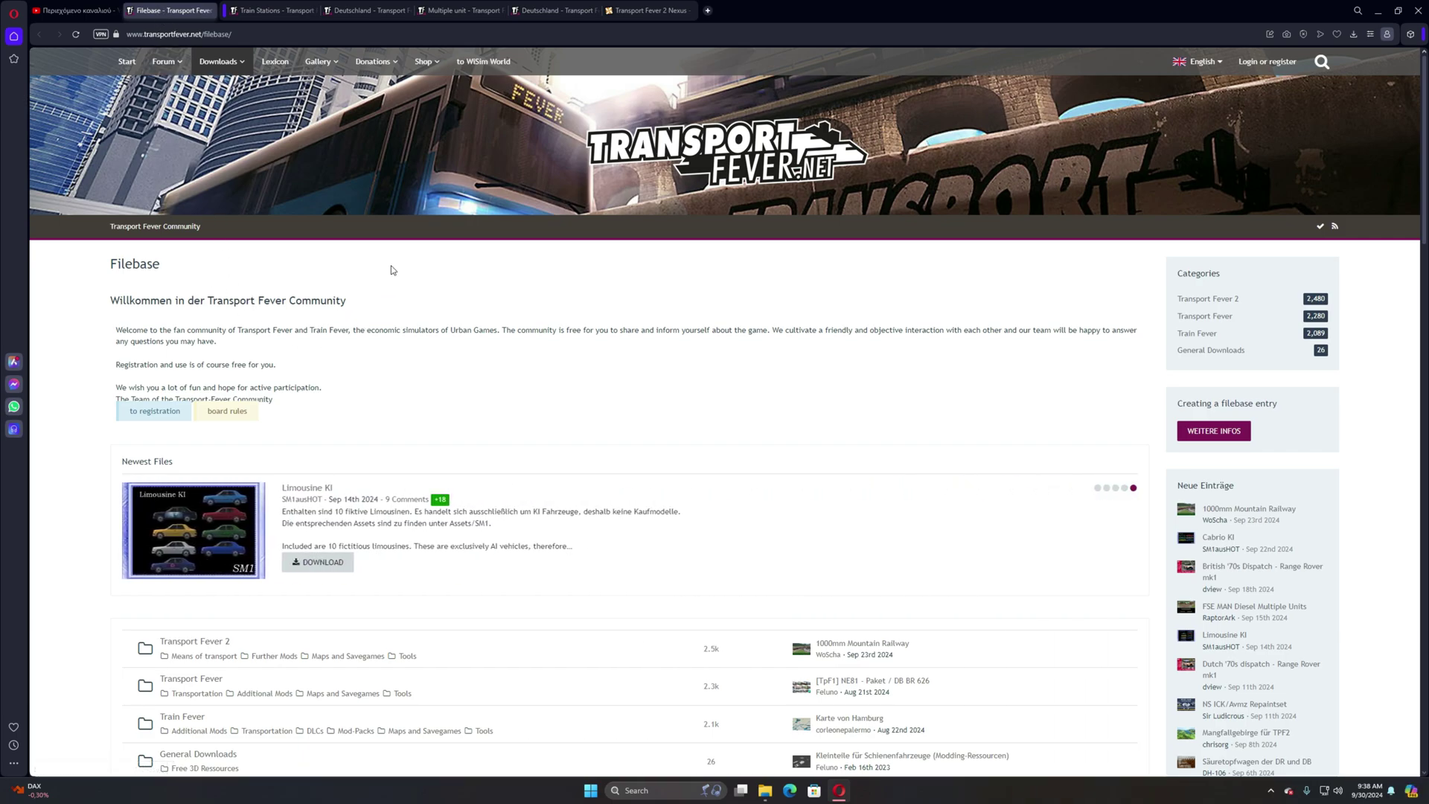
pyautogui.scroll(-2, 462, 431)
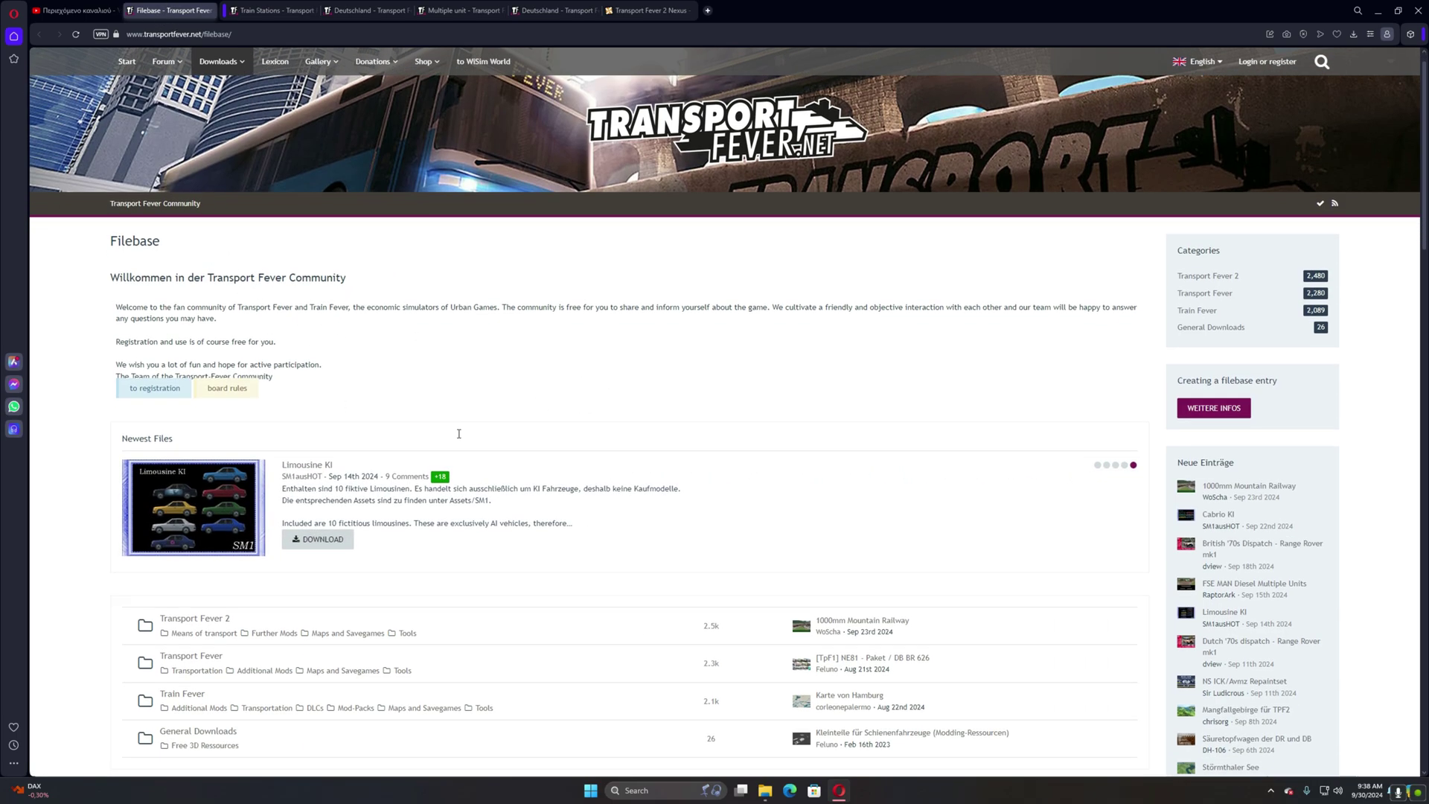
pyautogui.scroll(-5, 665, 555)
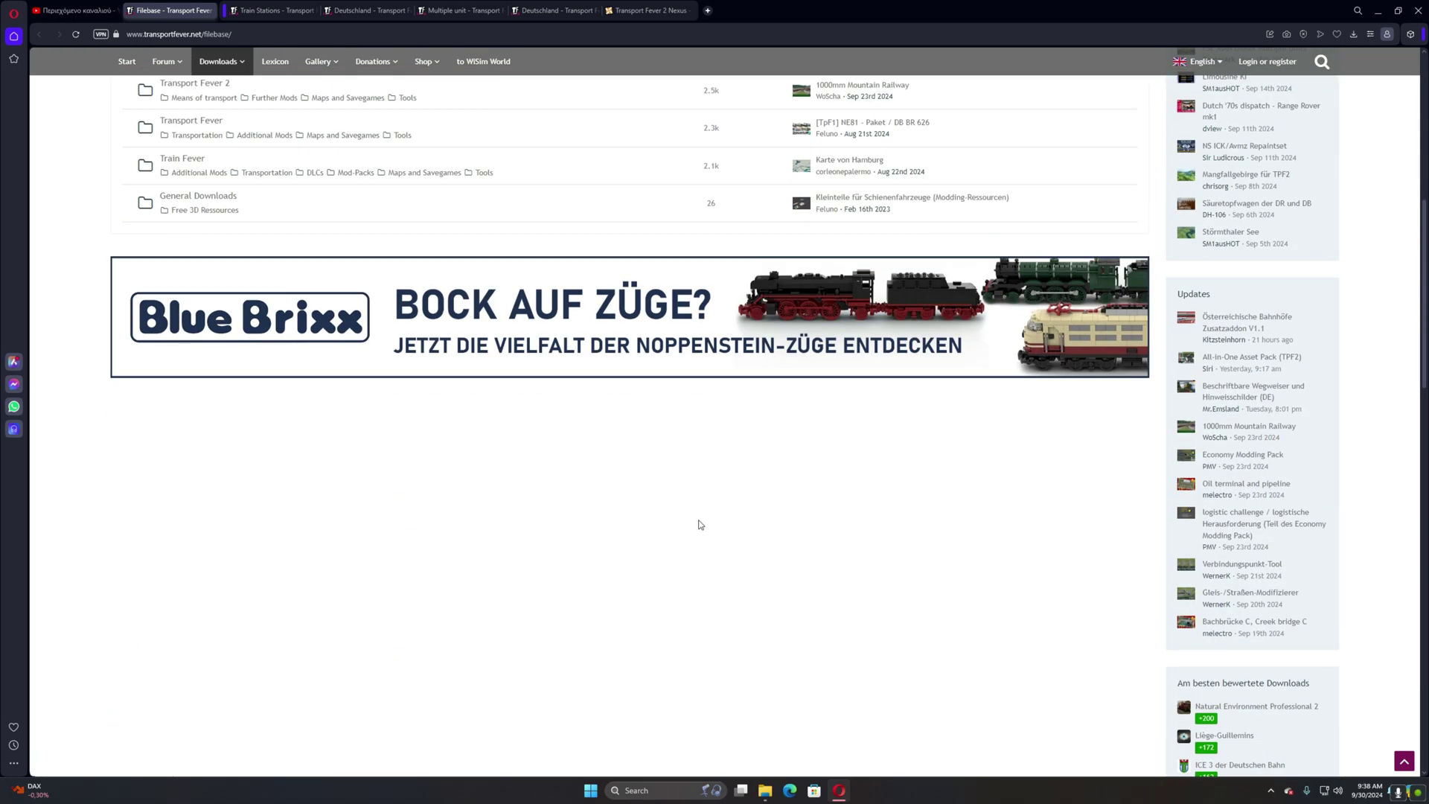
pyautogui.scroll(7, 698, 524)
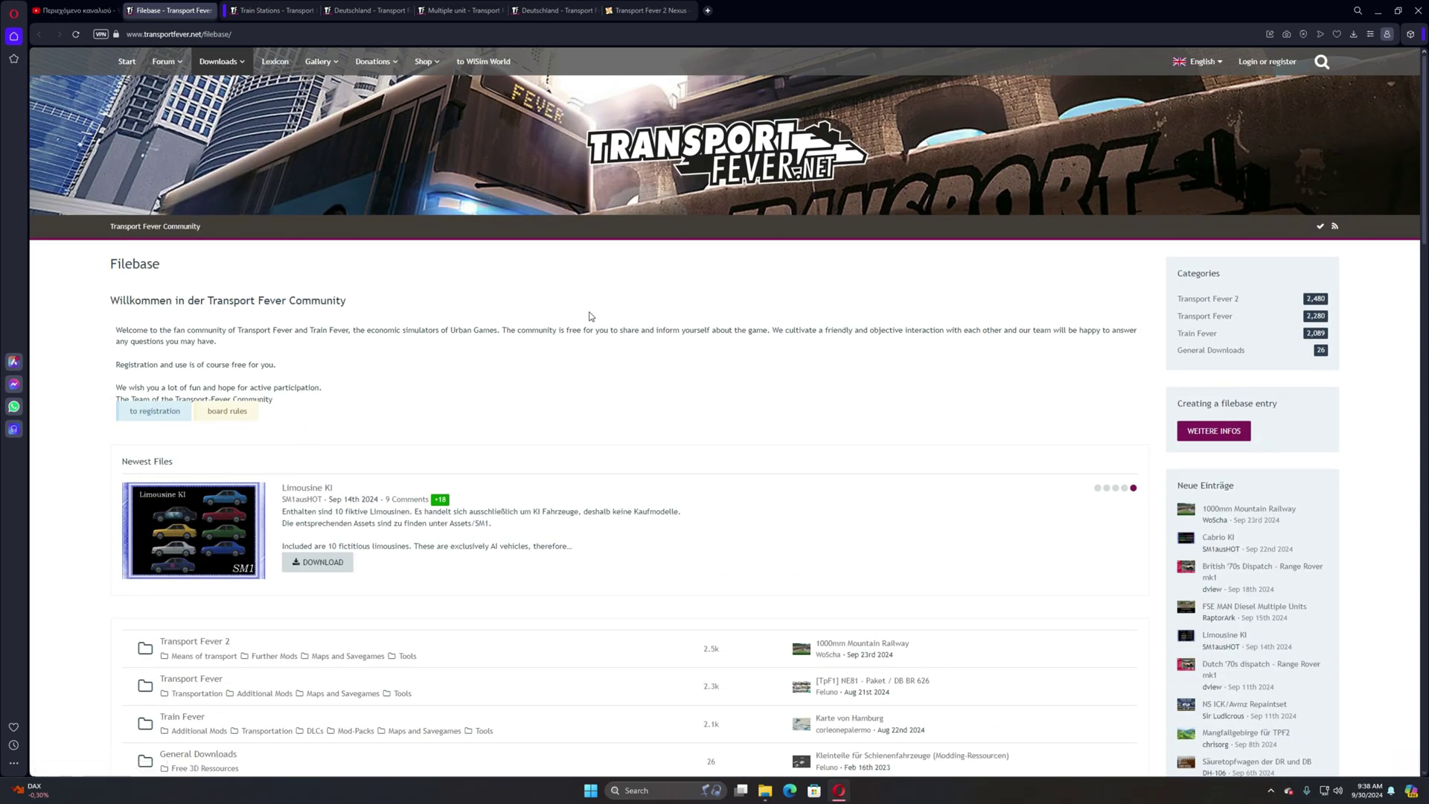
pyautogui.scroll(-2, 223, 416)
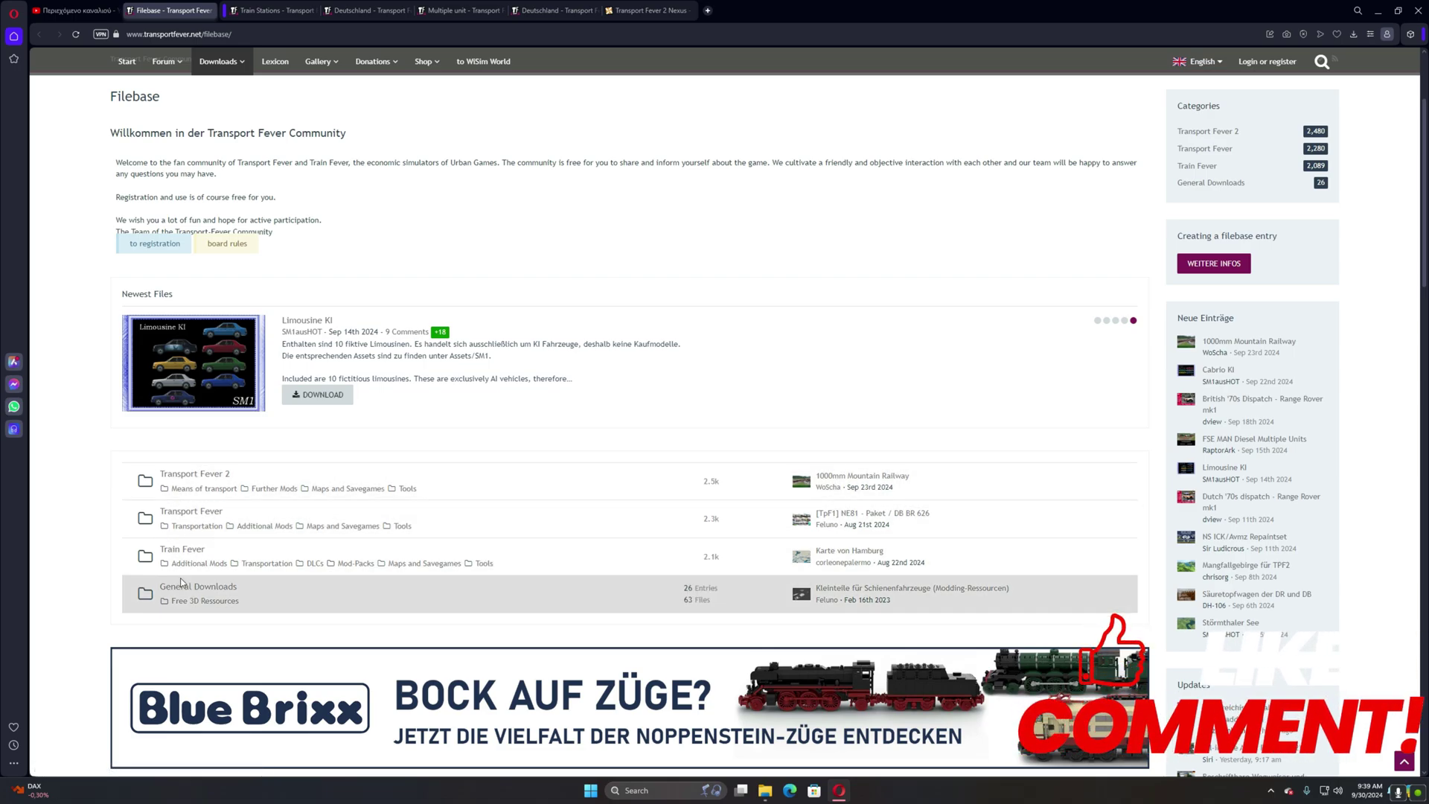
# - Browse Transport Fever 2 > Means of transport > Multiple unit, then view the Train Stations tab
pyautogui.click(201, 480)
pyautogui.scroll(-3, 331, 254)
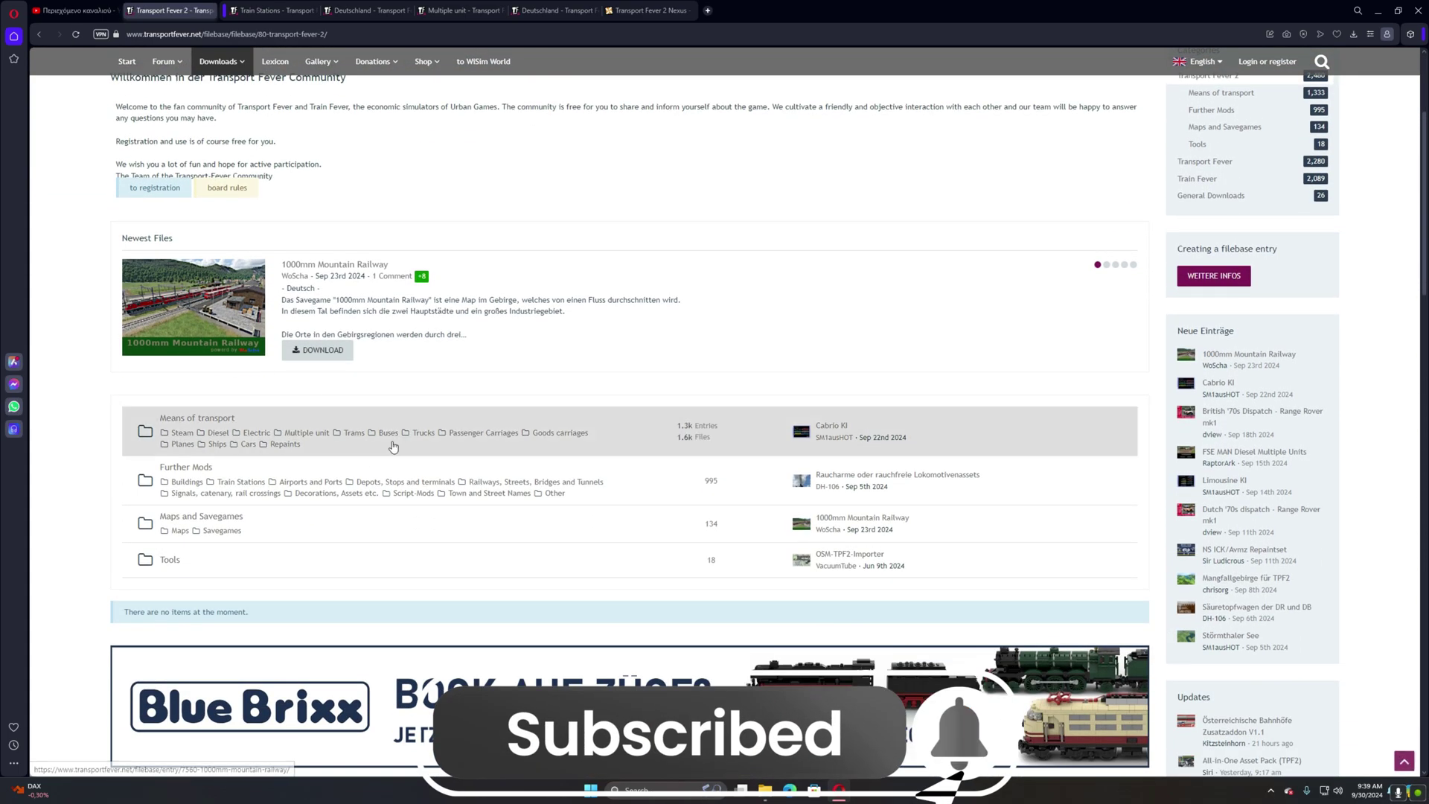
pyautogui.click(214, 420)
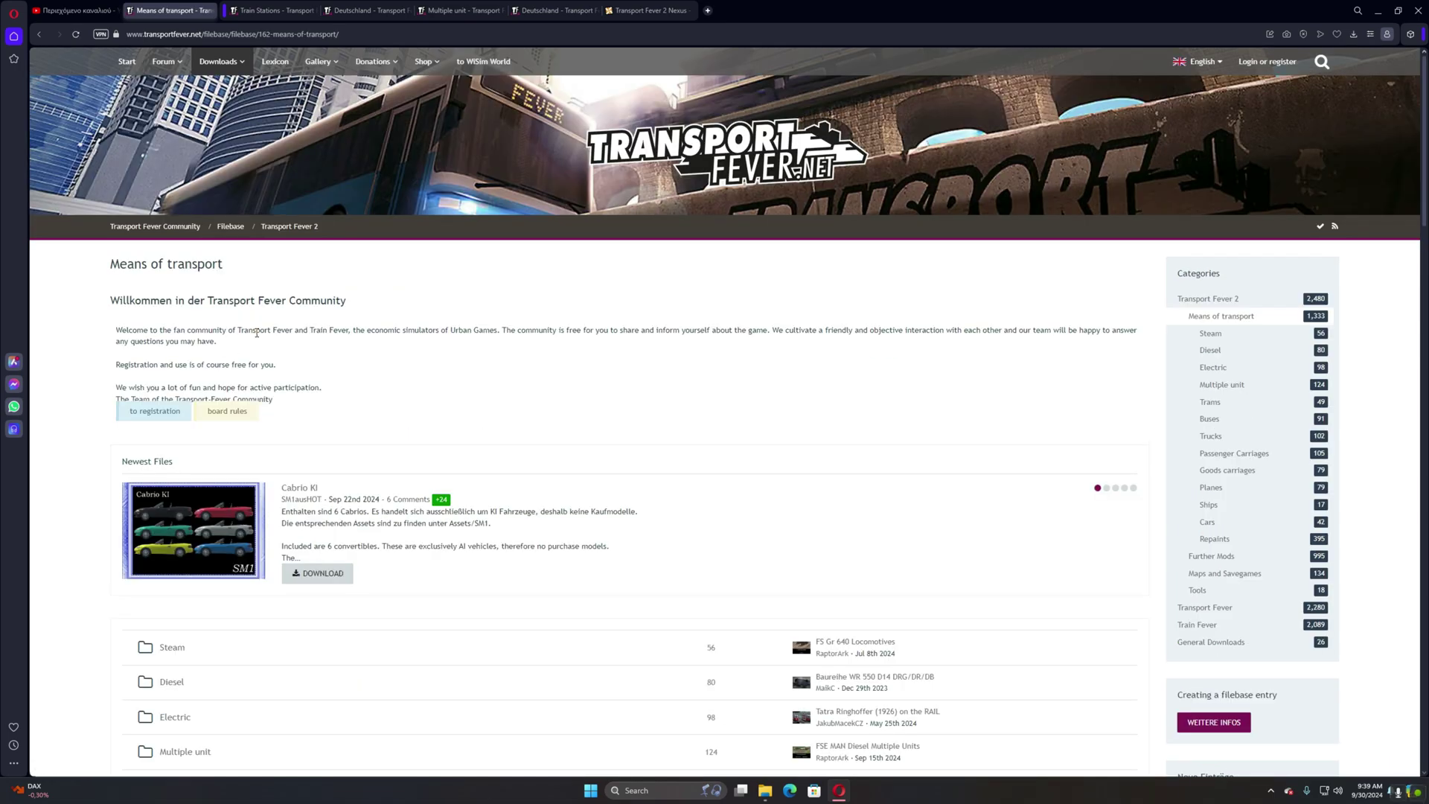
pyautogui.scroll(-3, 405, 444)
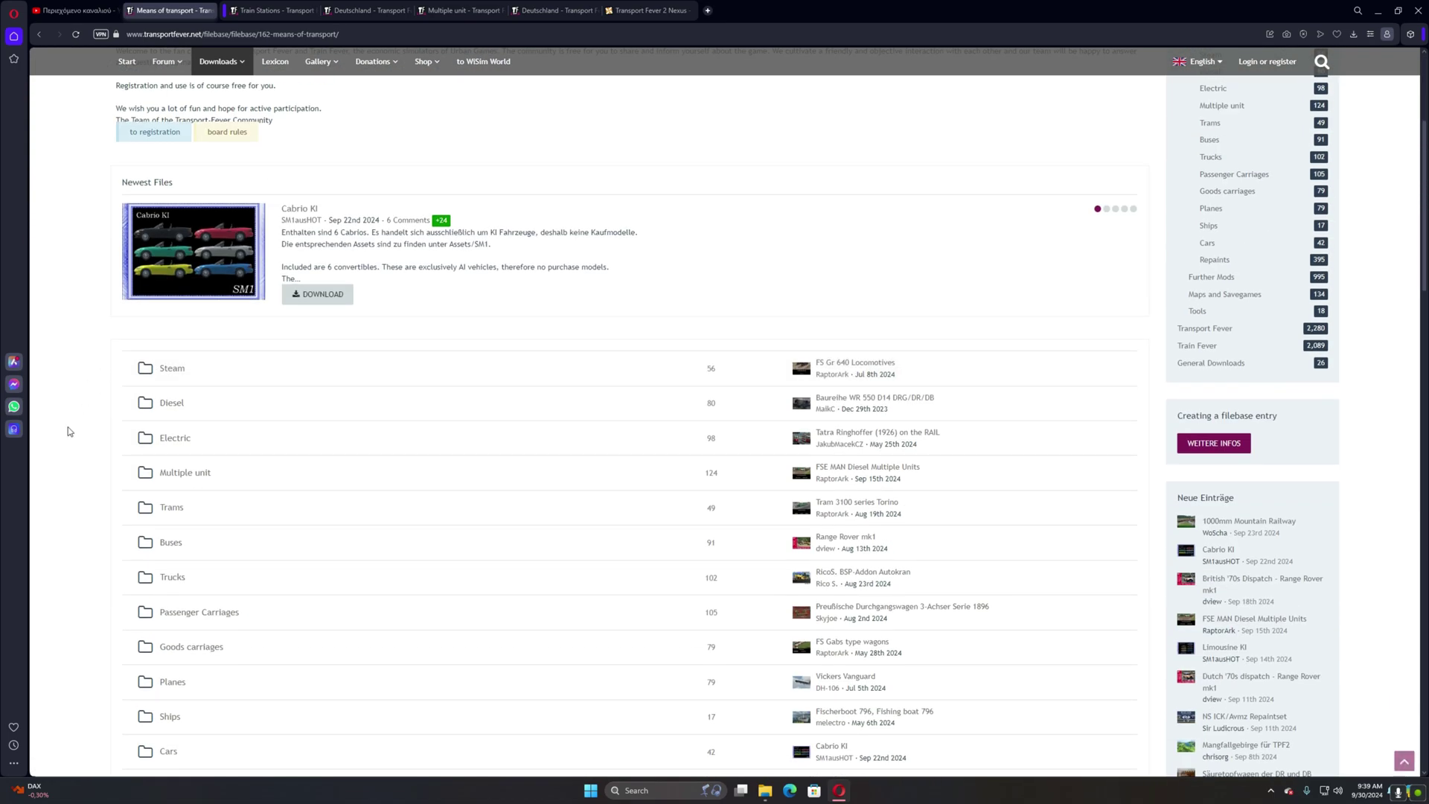
pyautogui.click(195, 475)
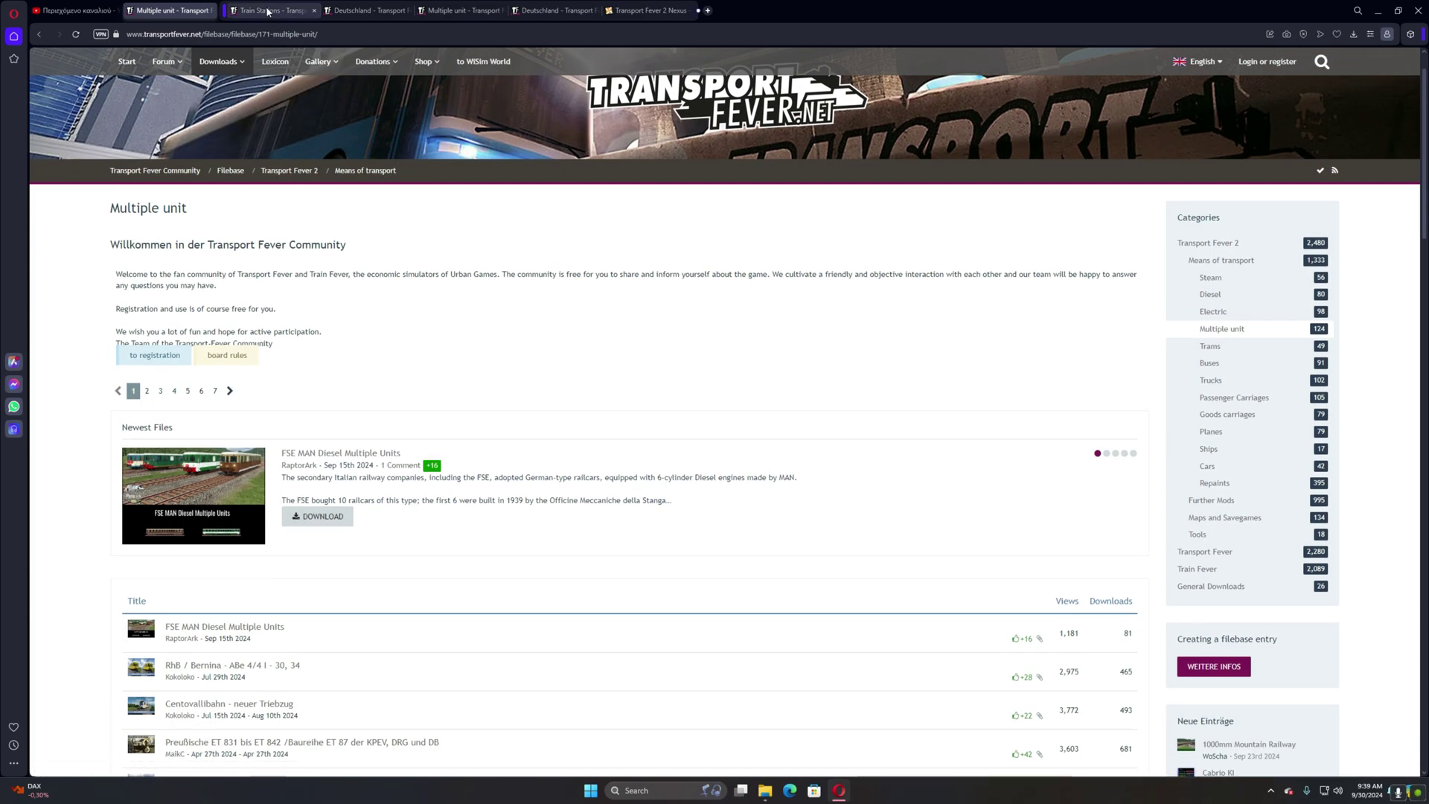
pyautogui.moveTo(270, 12)
pyautogui.click(300, 51)
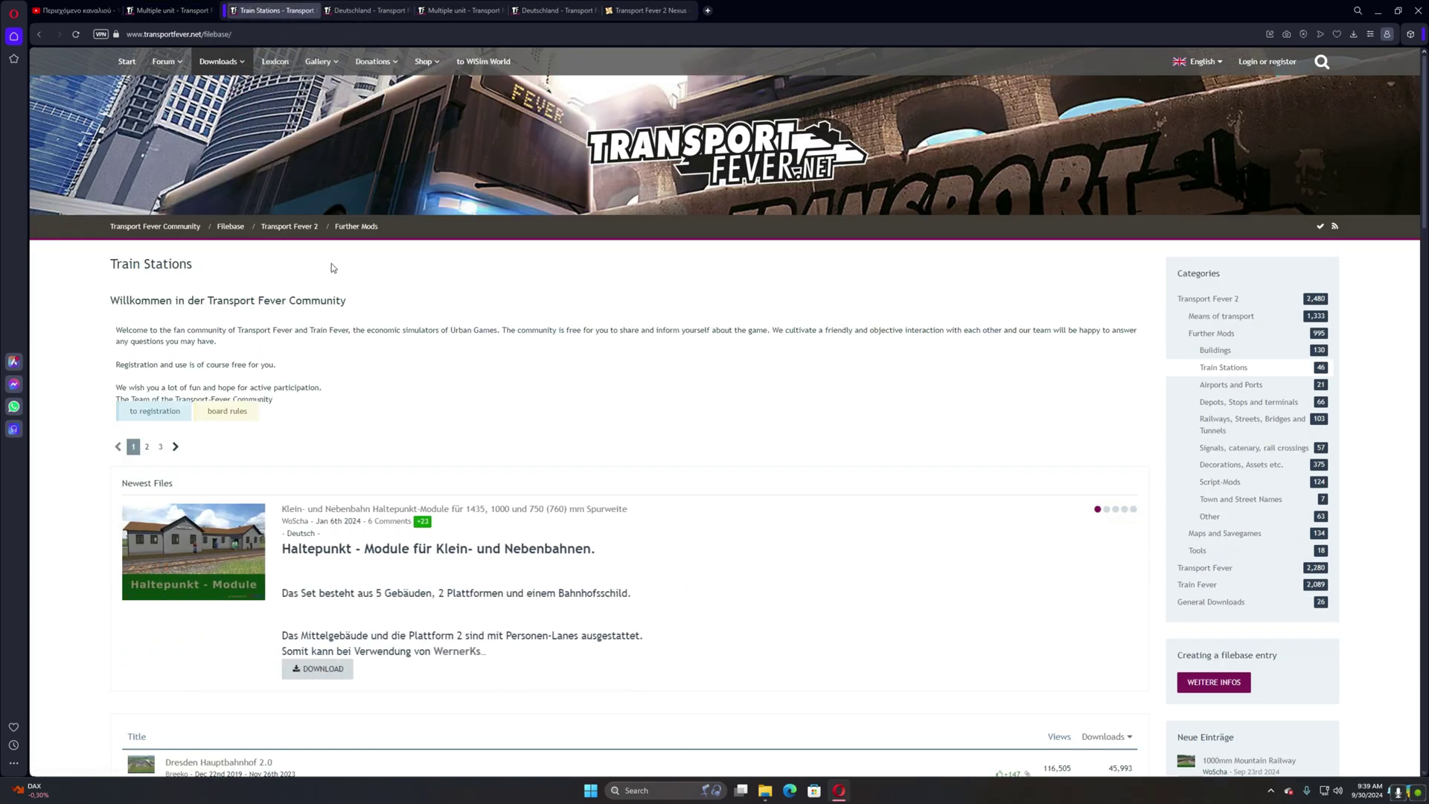
pyautogui.scroll(-3, 285, 373)
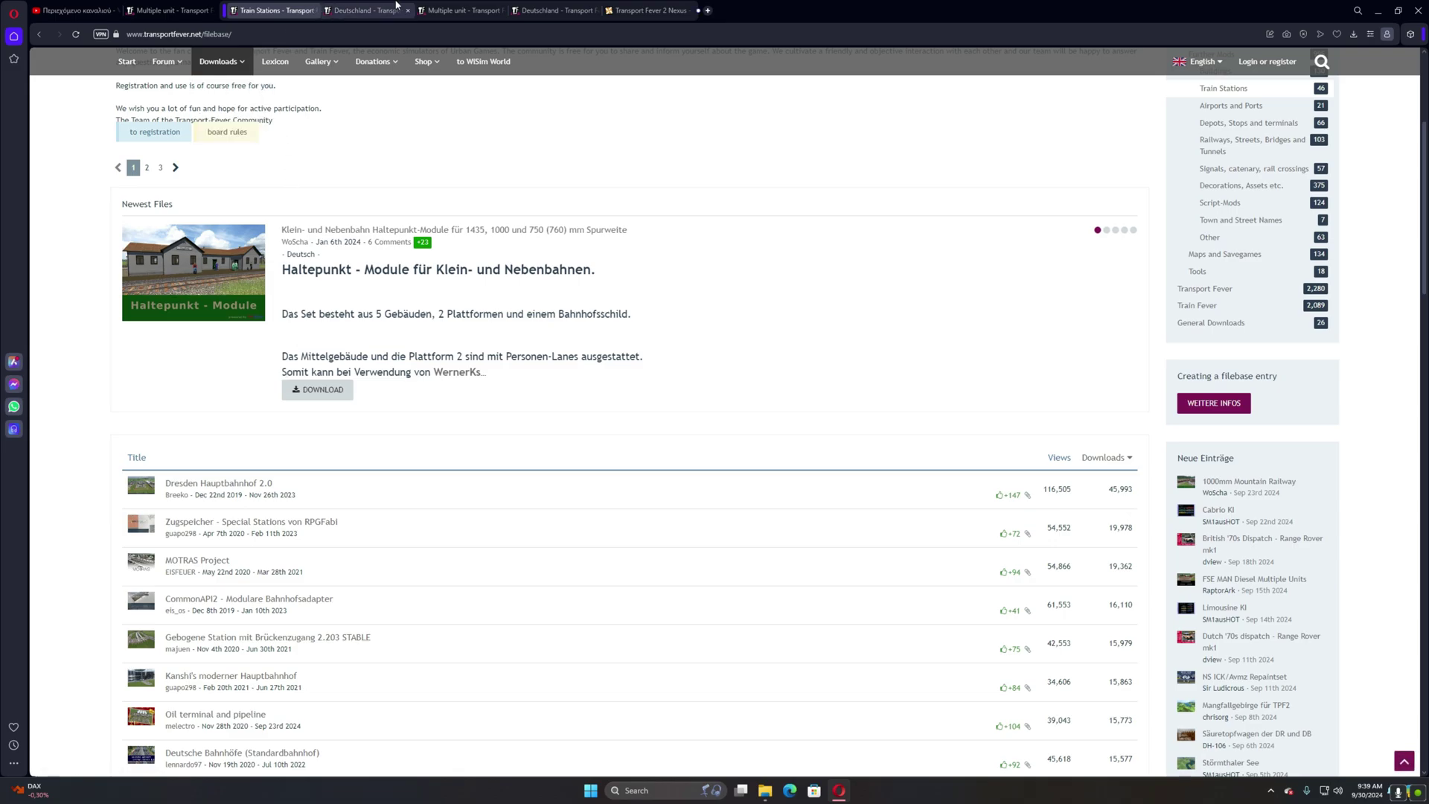
# - Look through the Multiple unit, Centovallibahn and RhB ABe 8/12 - 3514 tabs
pyautogui.click(462, 11)
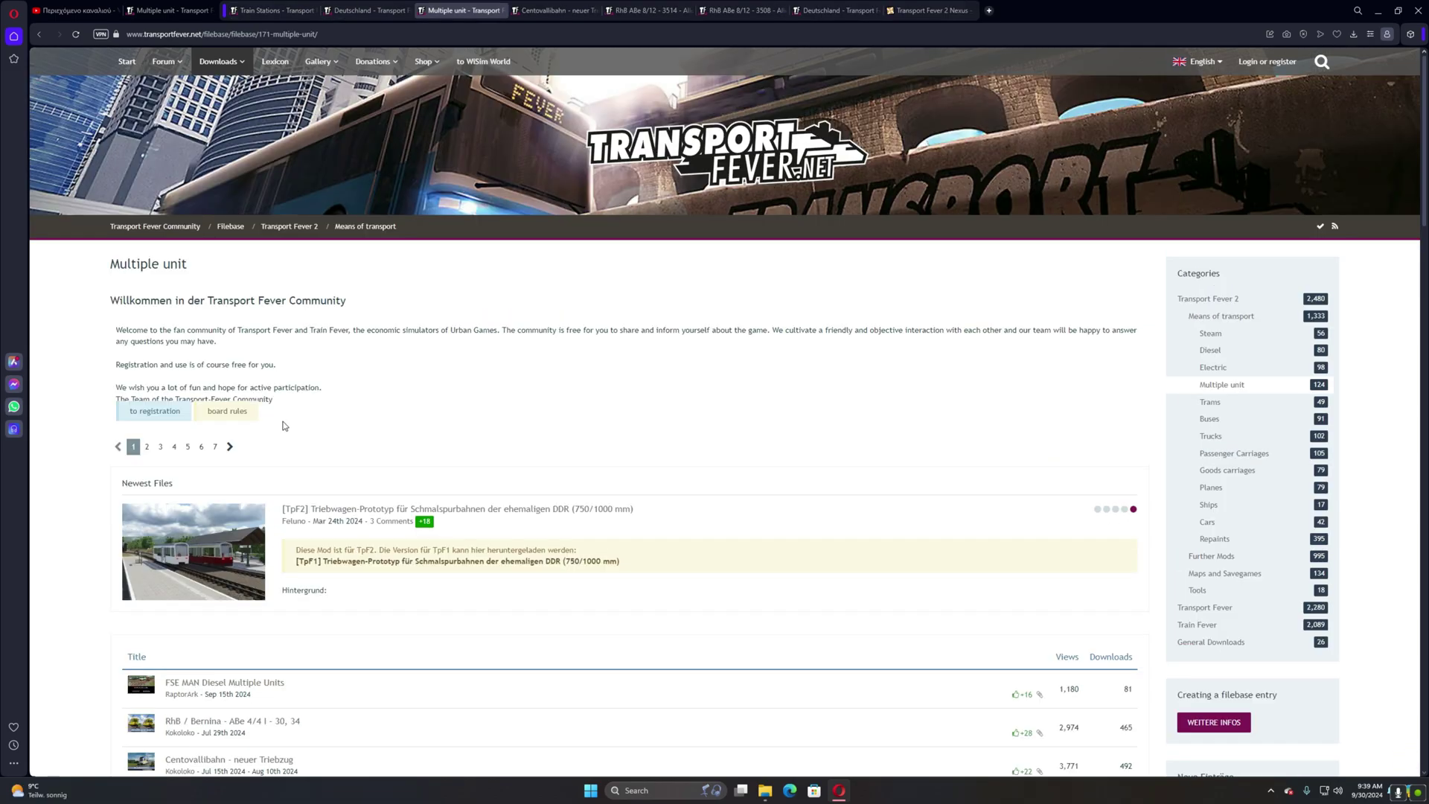
pyautogui.click(554, 11)
pyautogui.scroll(-2, 684, 488)
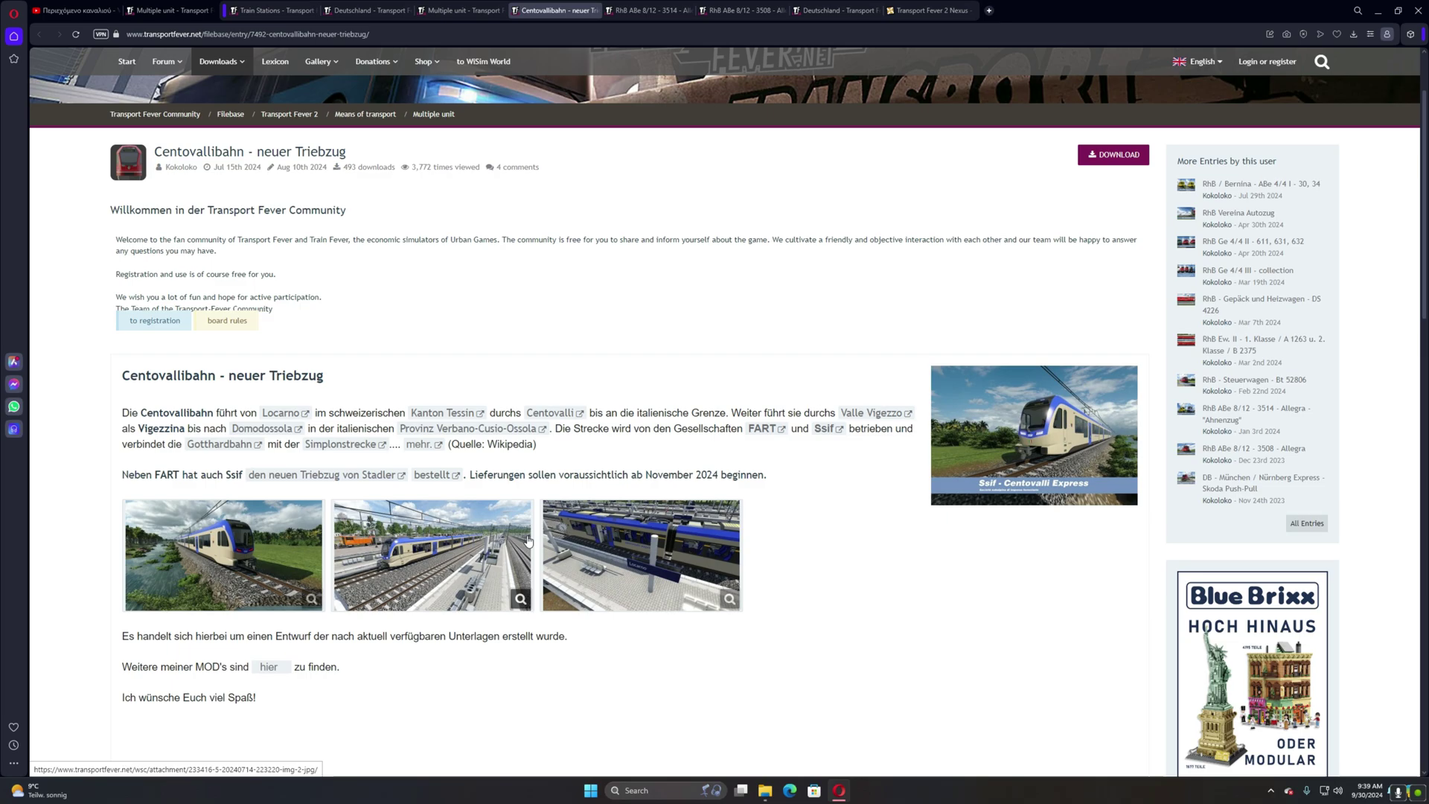
pyautogui.scroll(2, 198, 227)
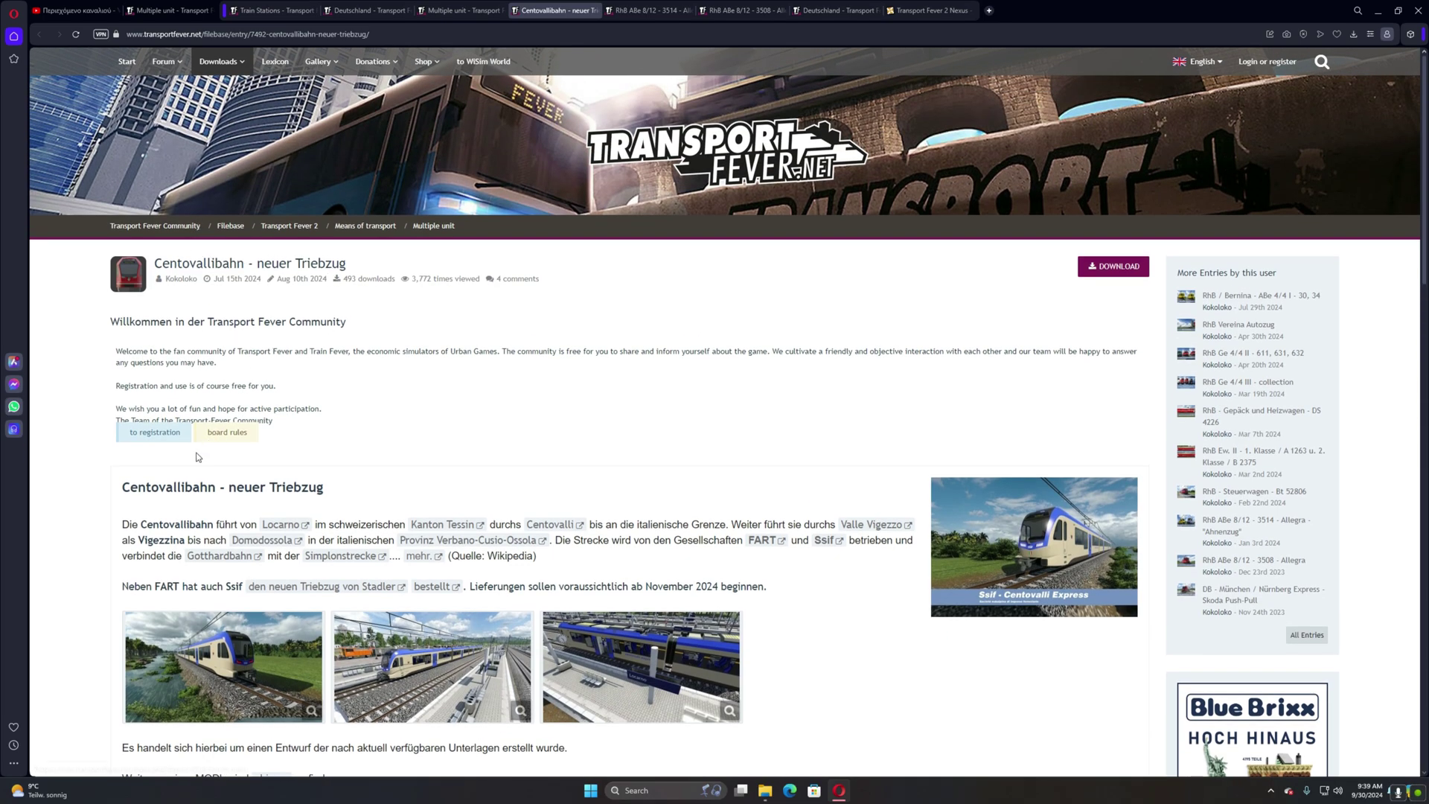
pyautogui.hotkey('ctrl', 'Tab')
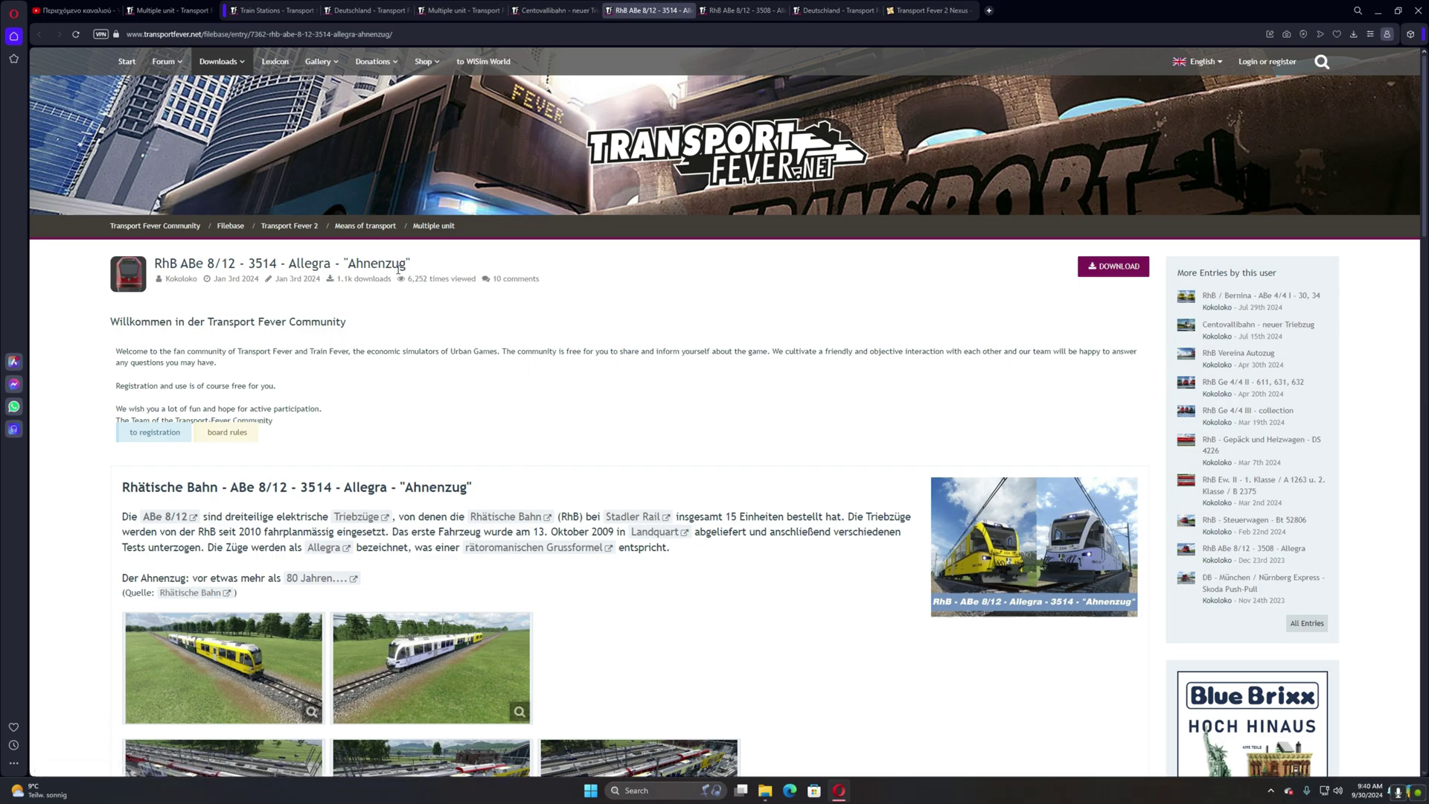
pyautogui.scroll(-3, 245, 373)
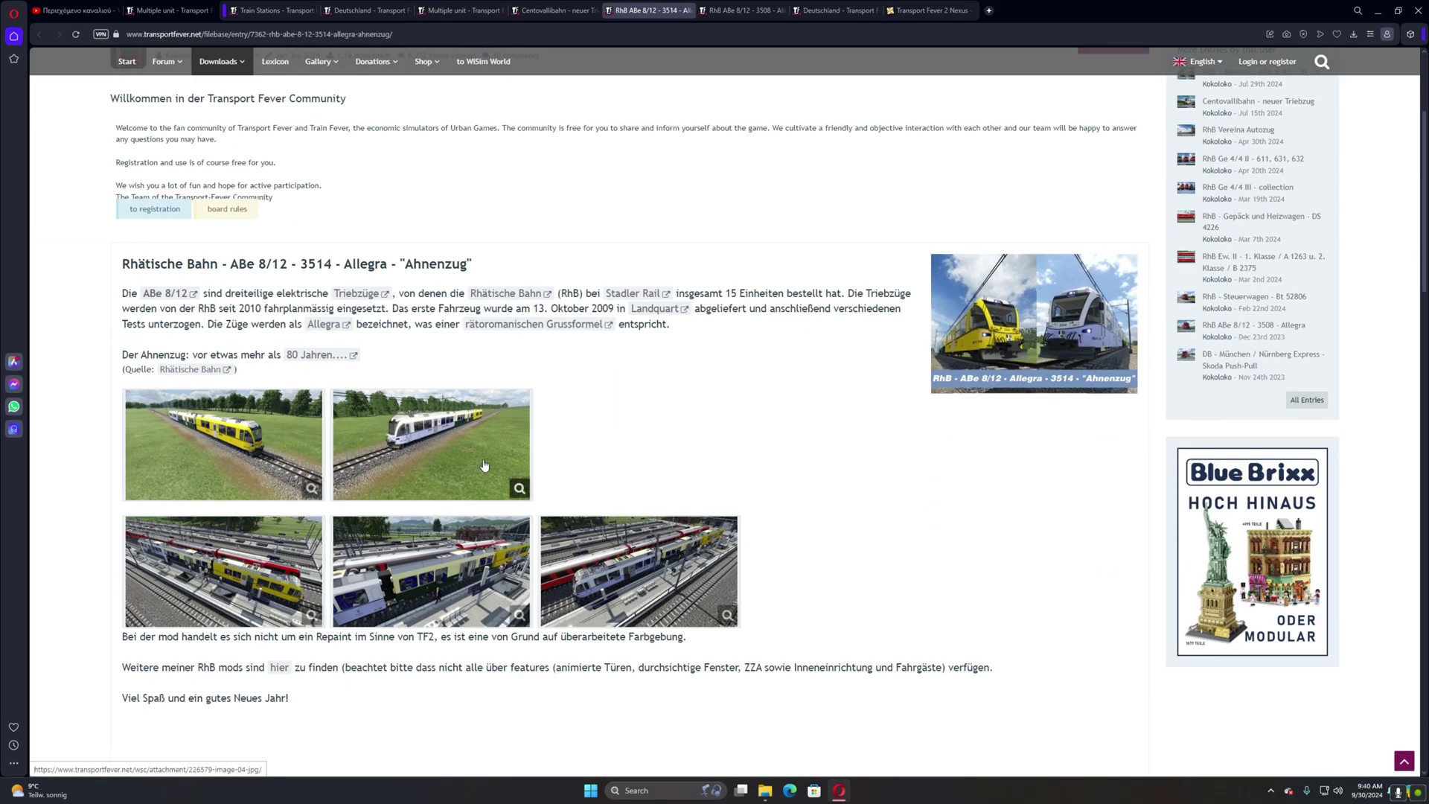
pyautogui.scroll(4, 326, 449)
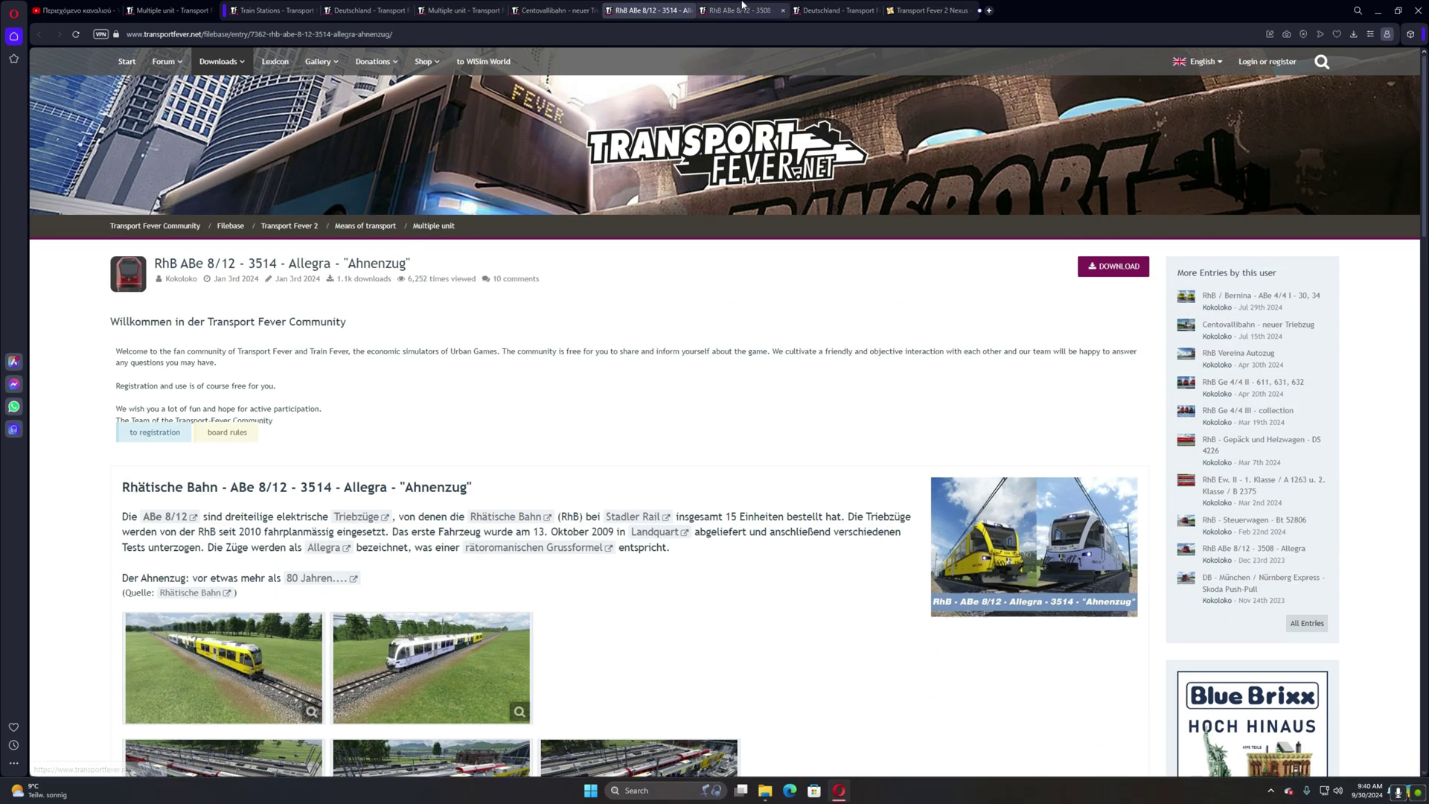
# - View the RhB ABe 8/12 - 3508 - Allegra mod page with its description and screenshots
pyautogui.click(715, 11)
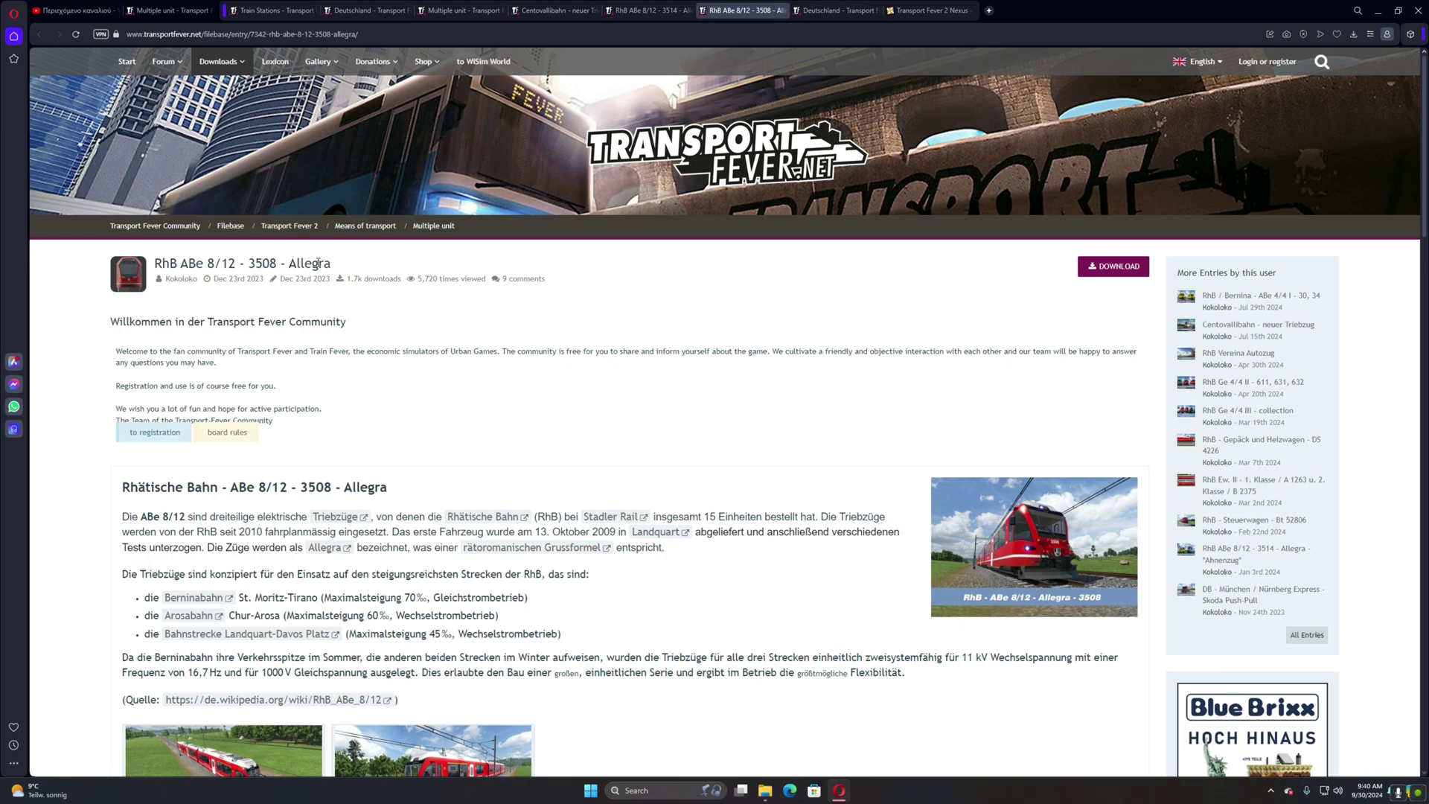
pyautogui.scroll(-2, 926, 492)
pyautogui.scroll(-3, 409, 519)
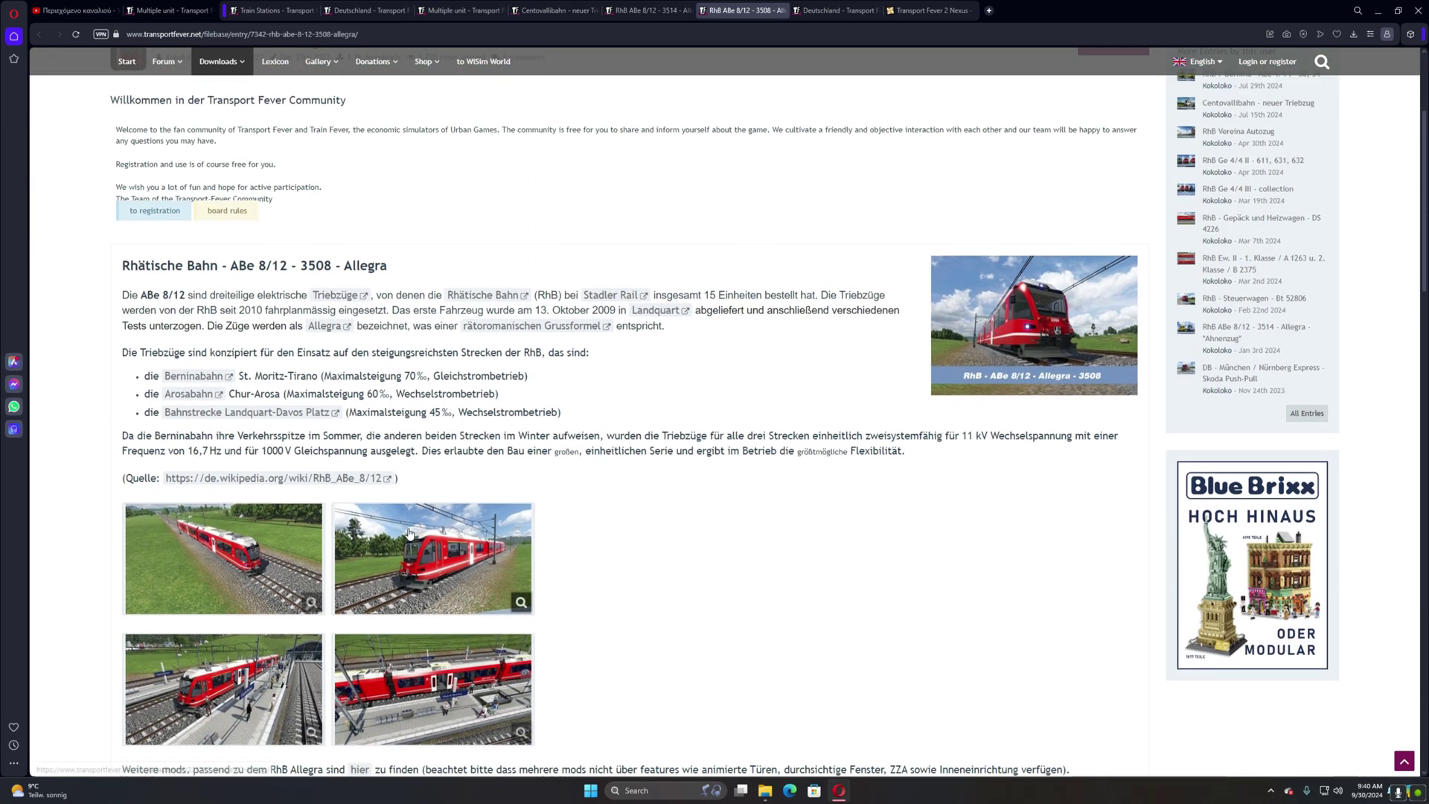
pyautogui.scroll(1, 409, 519)
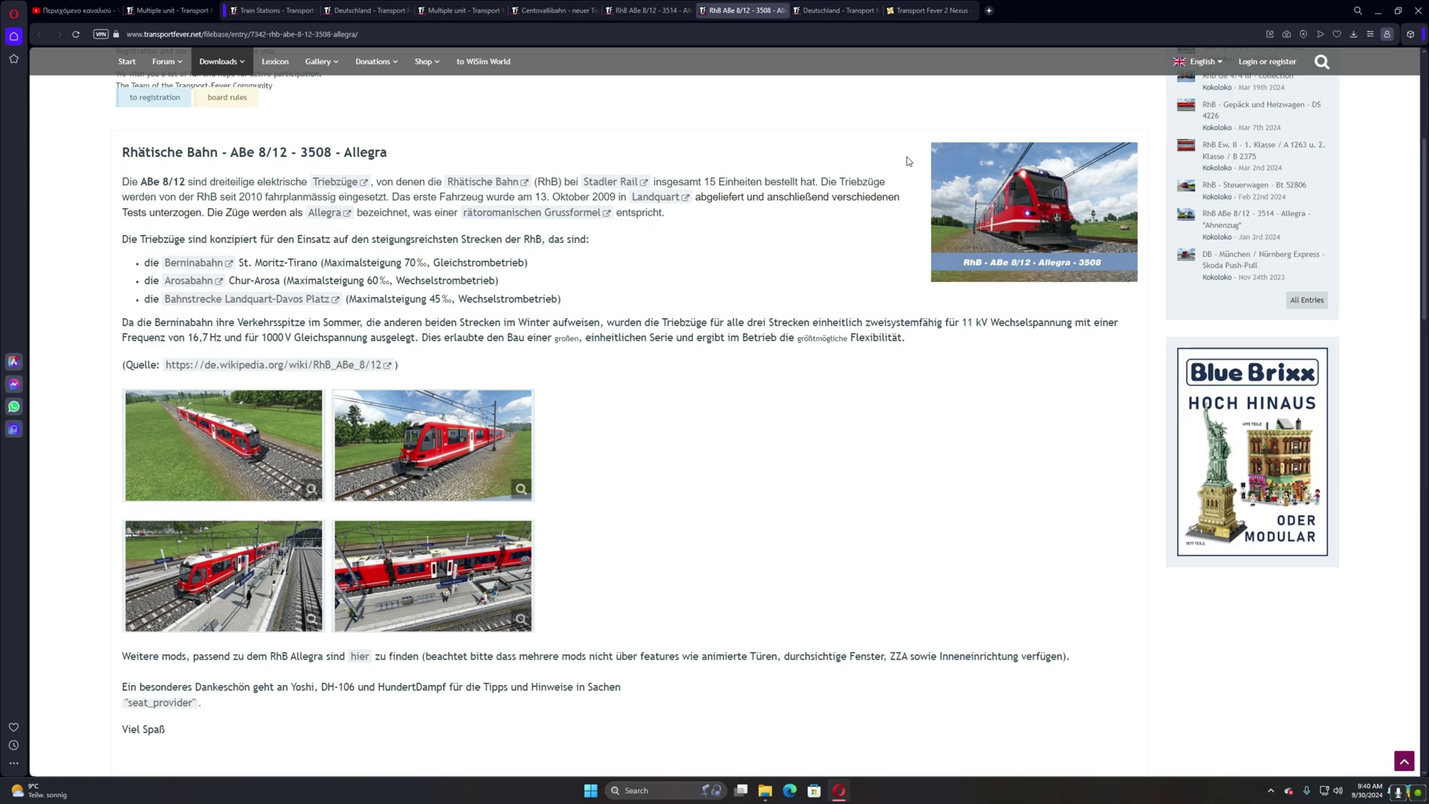
pyautogui.scroll(5, 1061, 216)
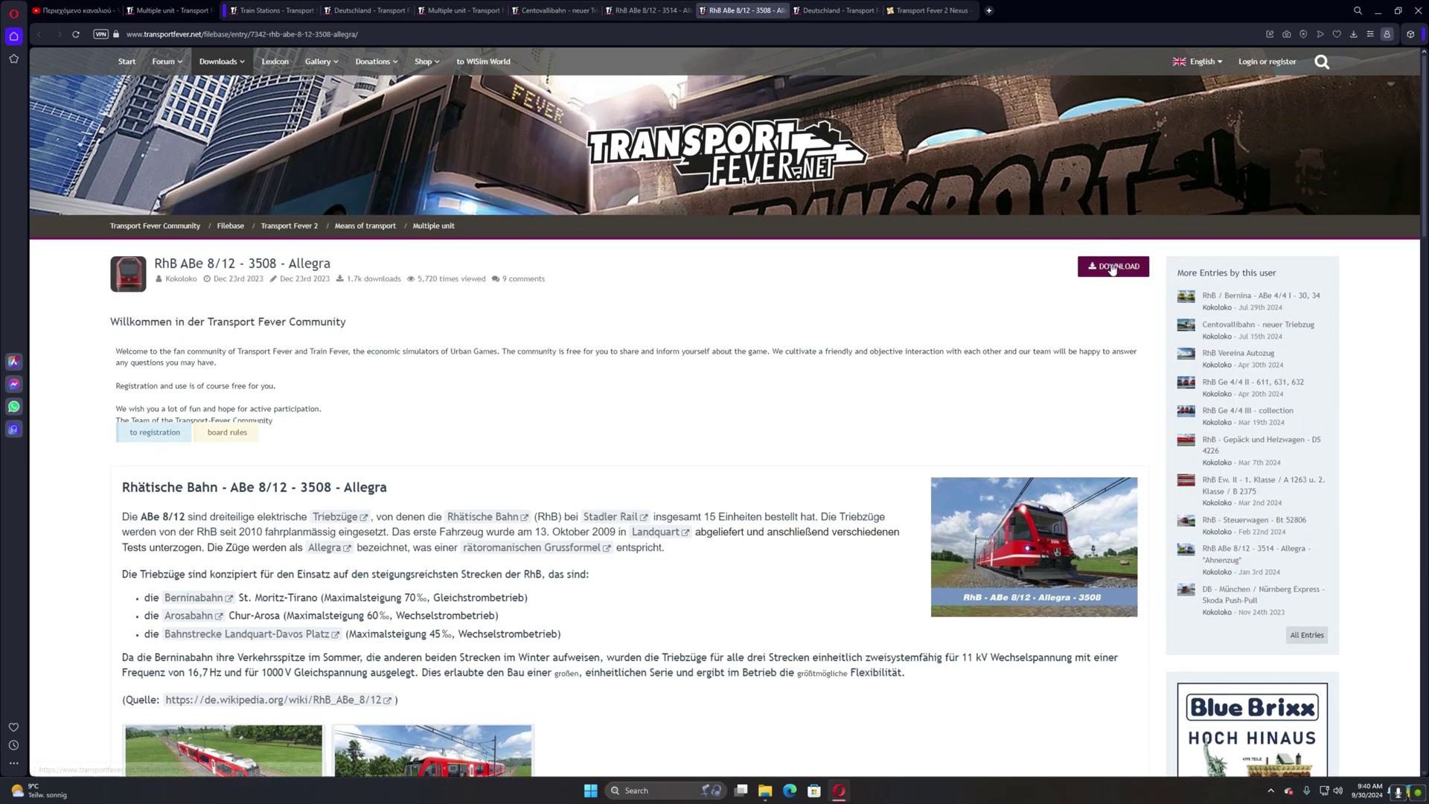
# - Download the Allegra 3508 mod ZIP and show it in the Downloads folder
pyautogui.click(1111, 274)
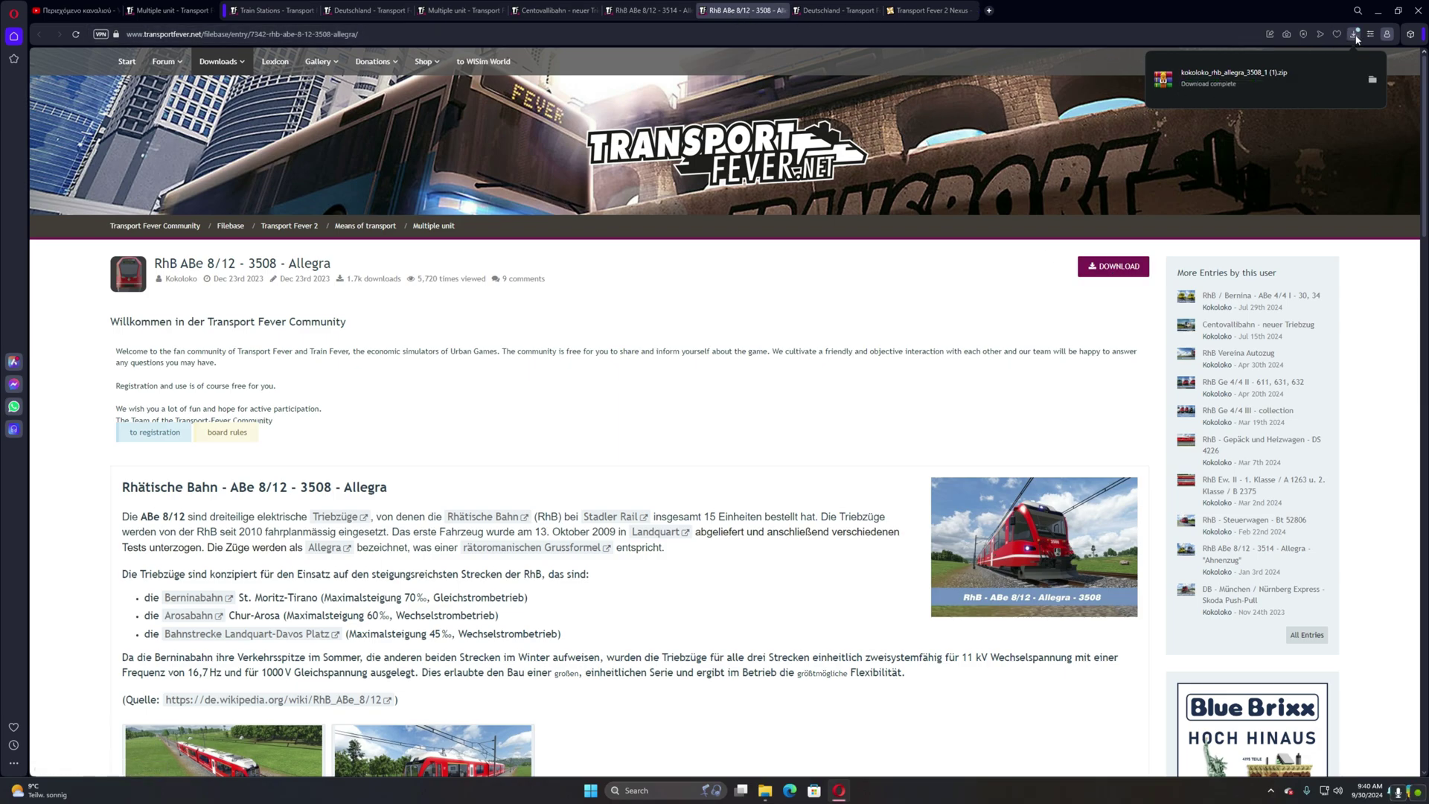
pyautogui.click(1372, 79)
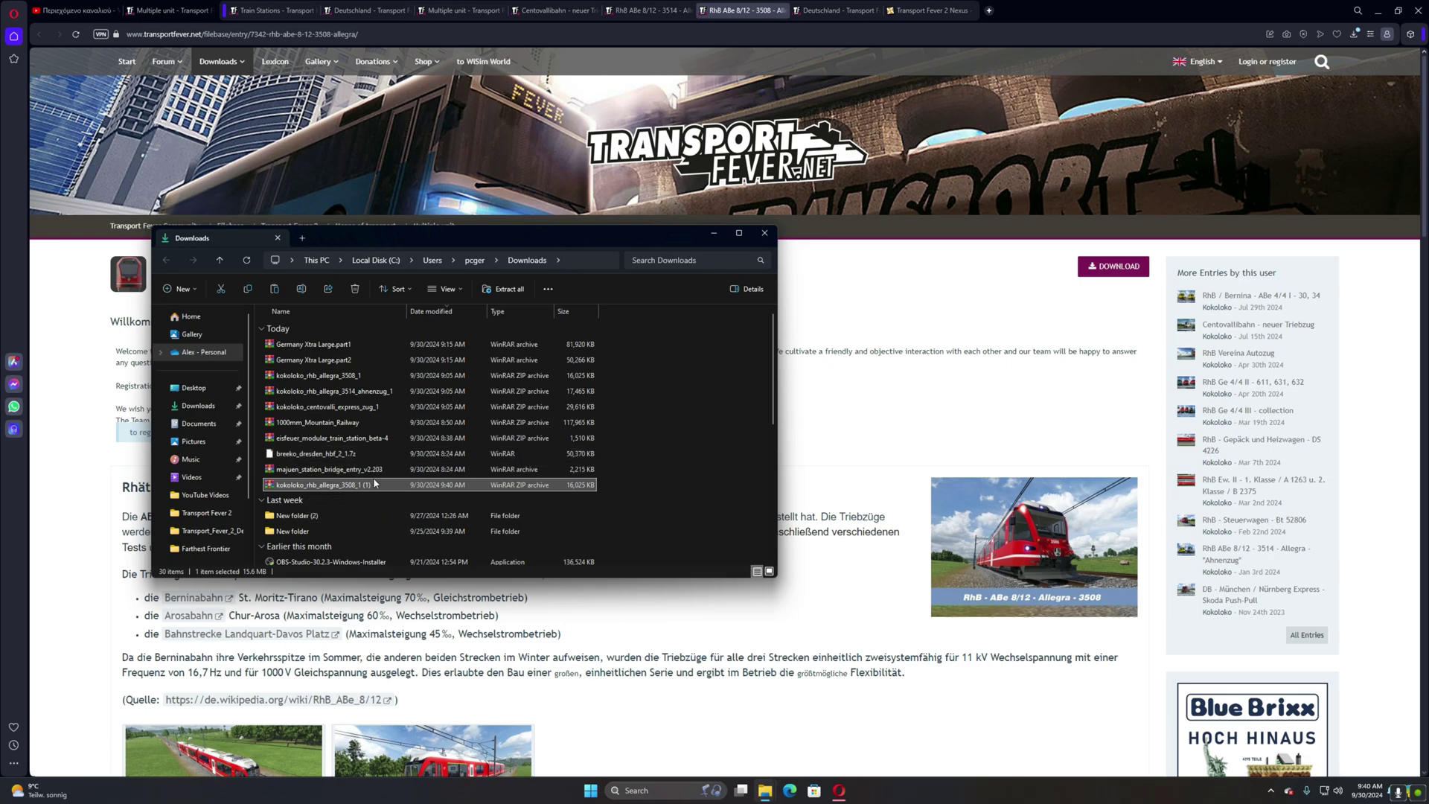
# - Copy the Allegra ZIP and open the AppData\Roaming\Transport Fever 2\mods folder
pyautogui.rightClick(349, 487)
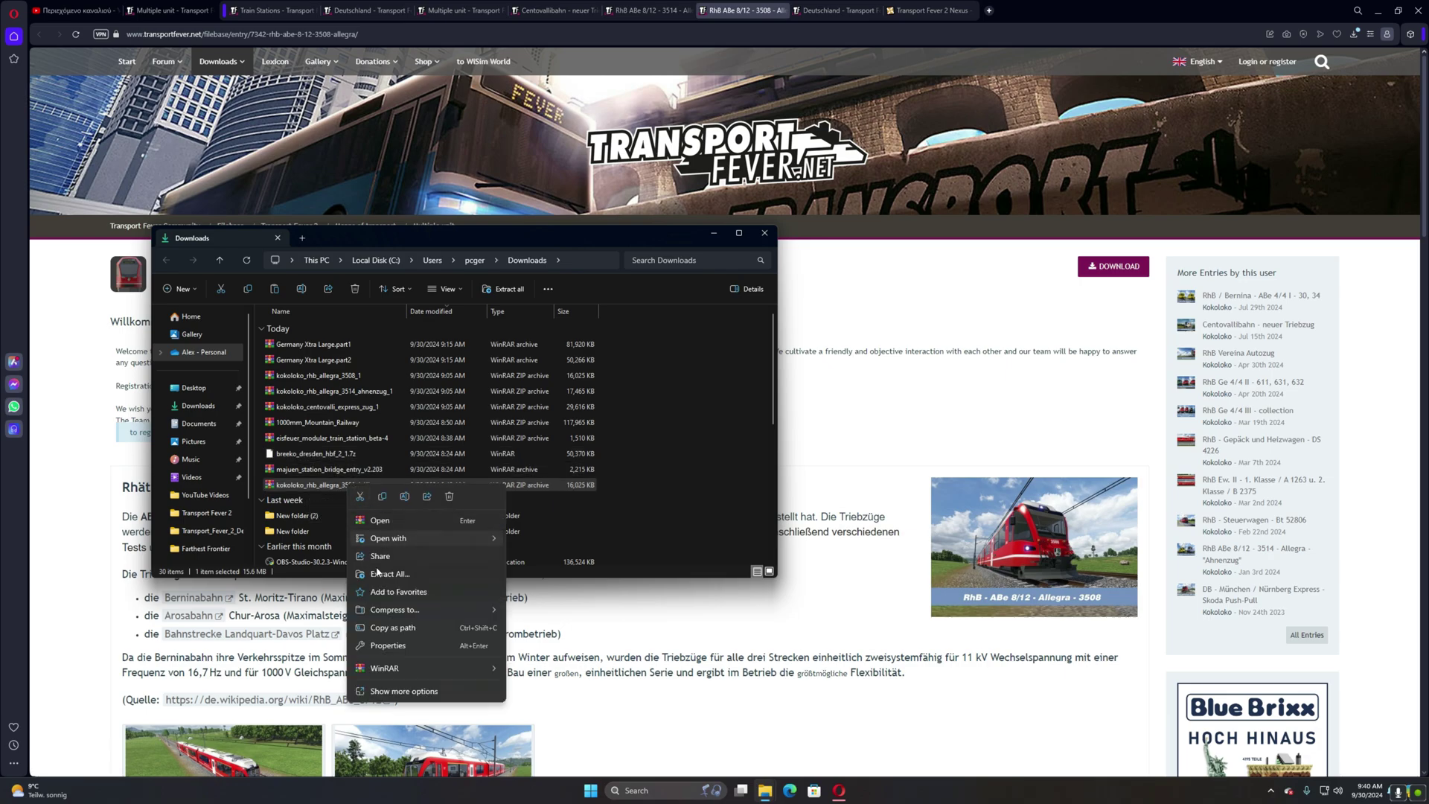
pyautogui.click(382, 498)
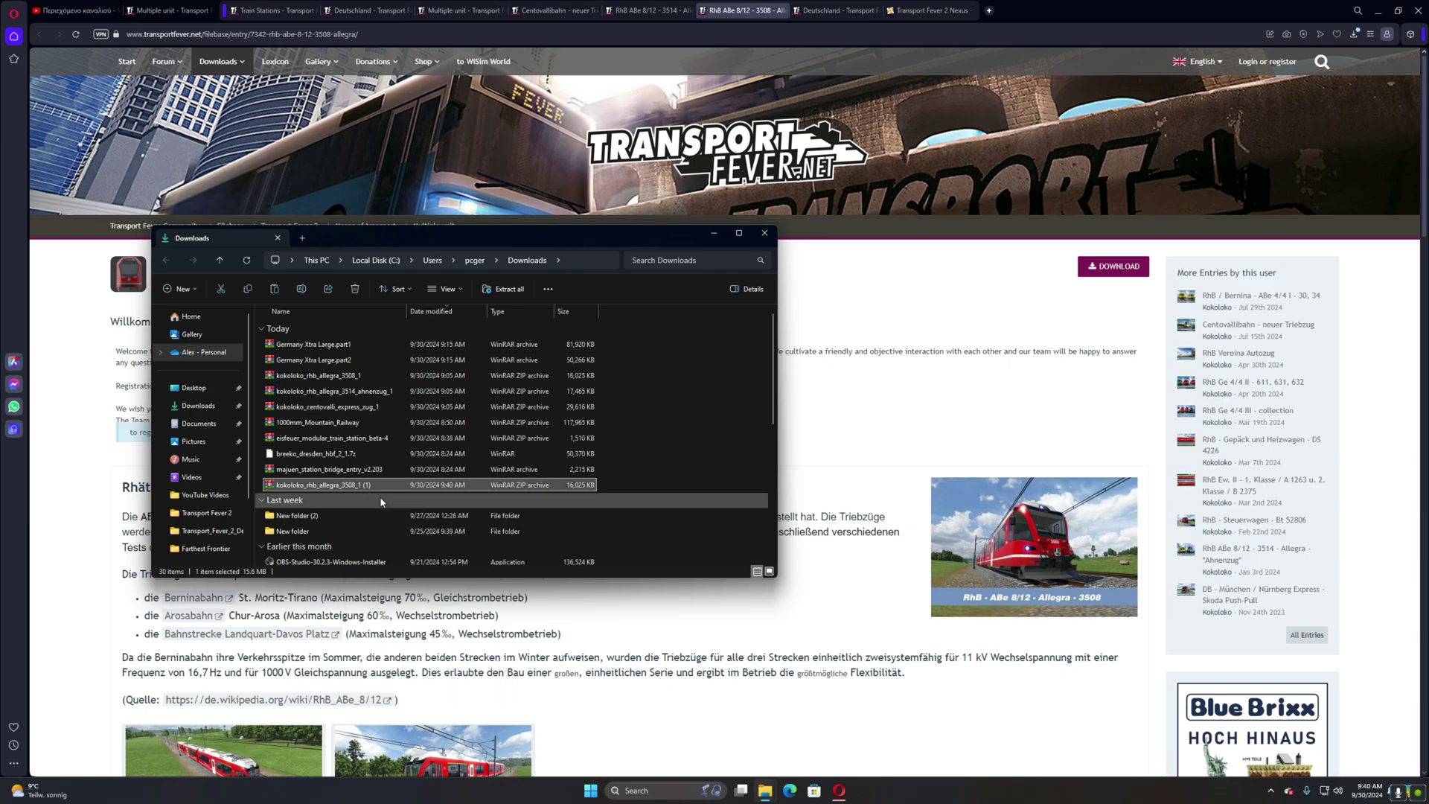
pyautogui.rightClick(303, 488)
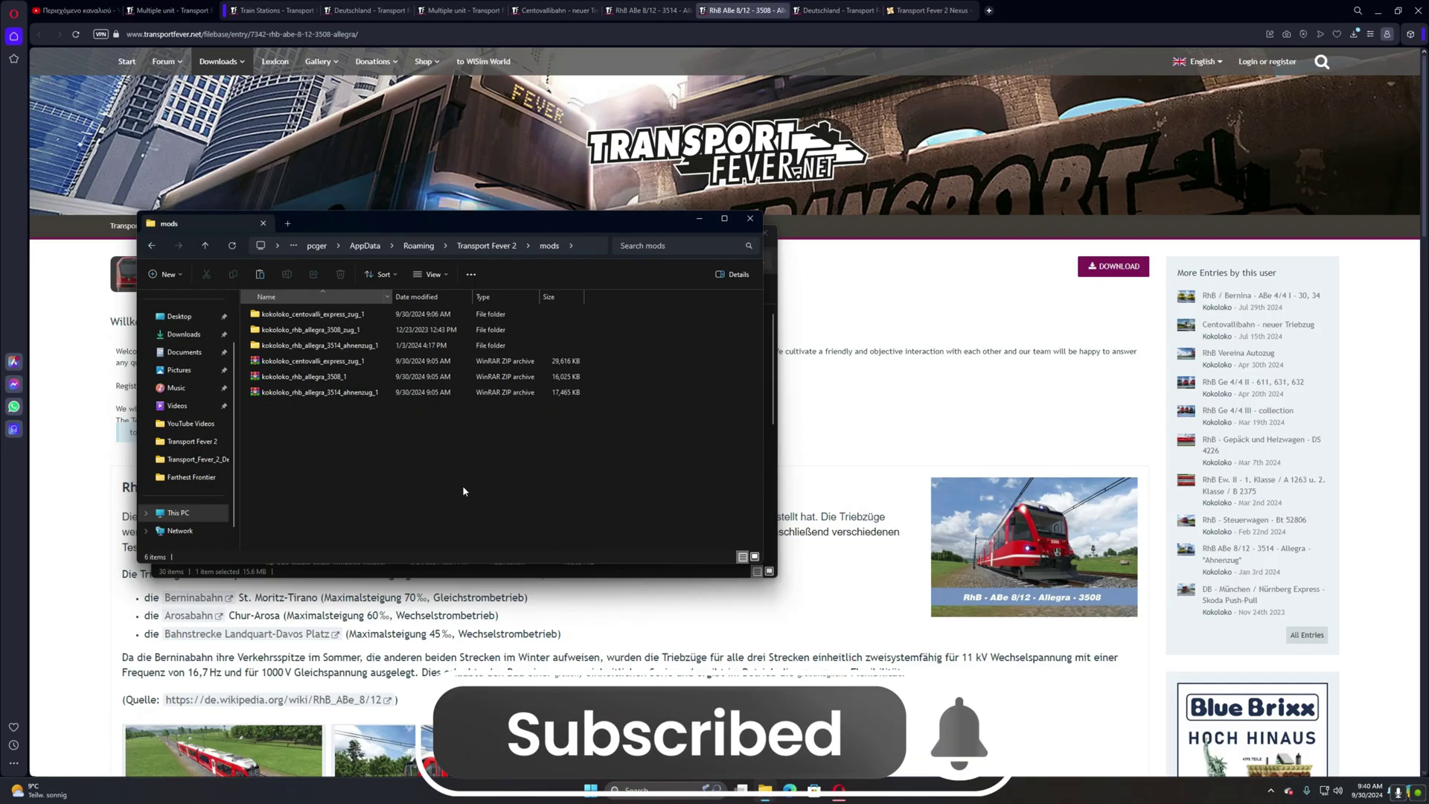
pyautogui.click(153, 245)
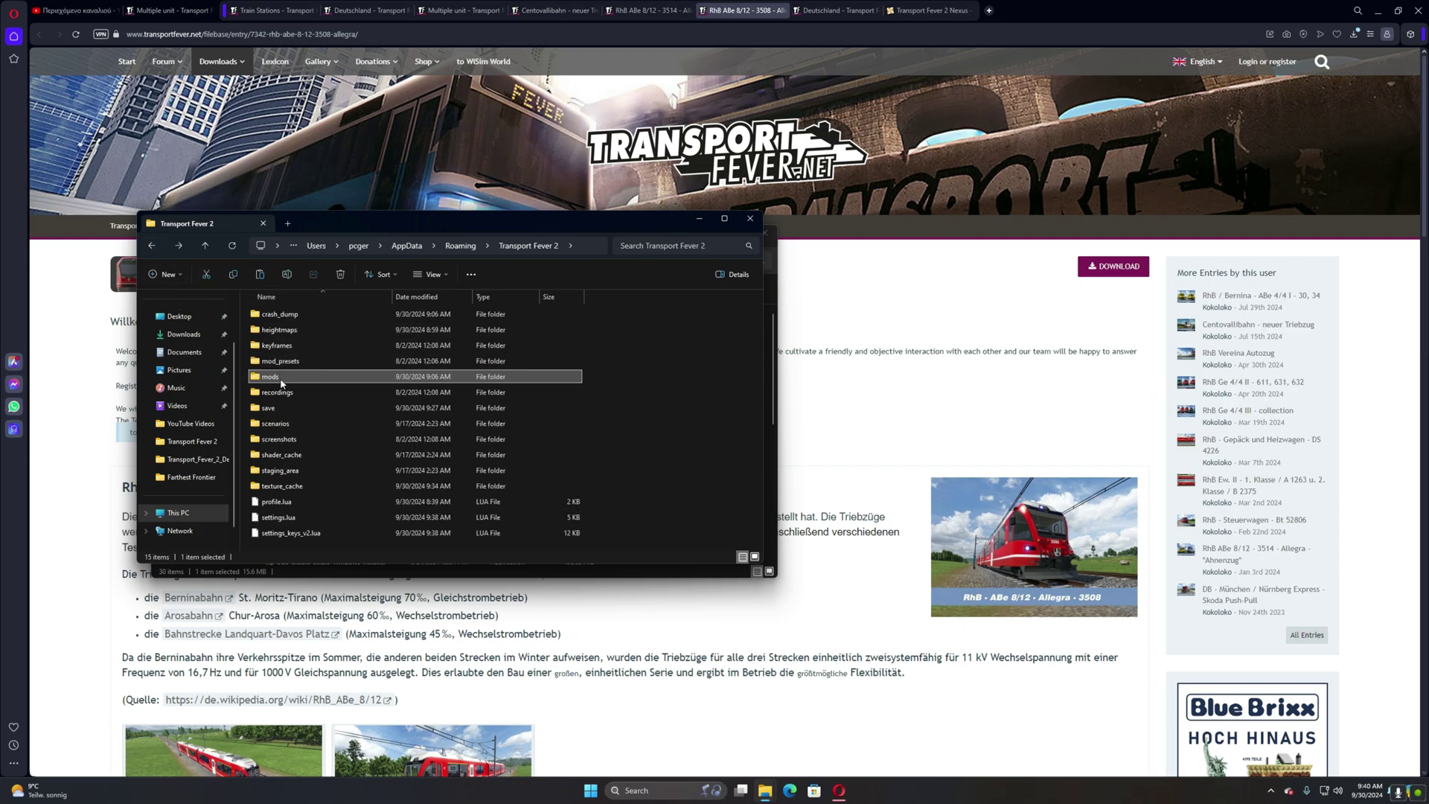
pyautogui.doubleClick(281, 383)
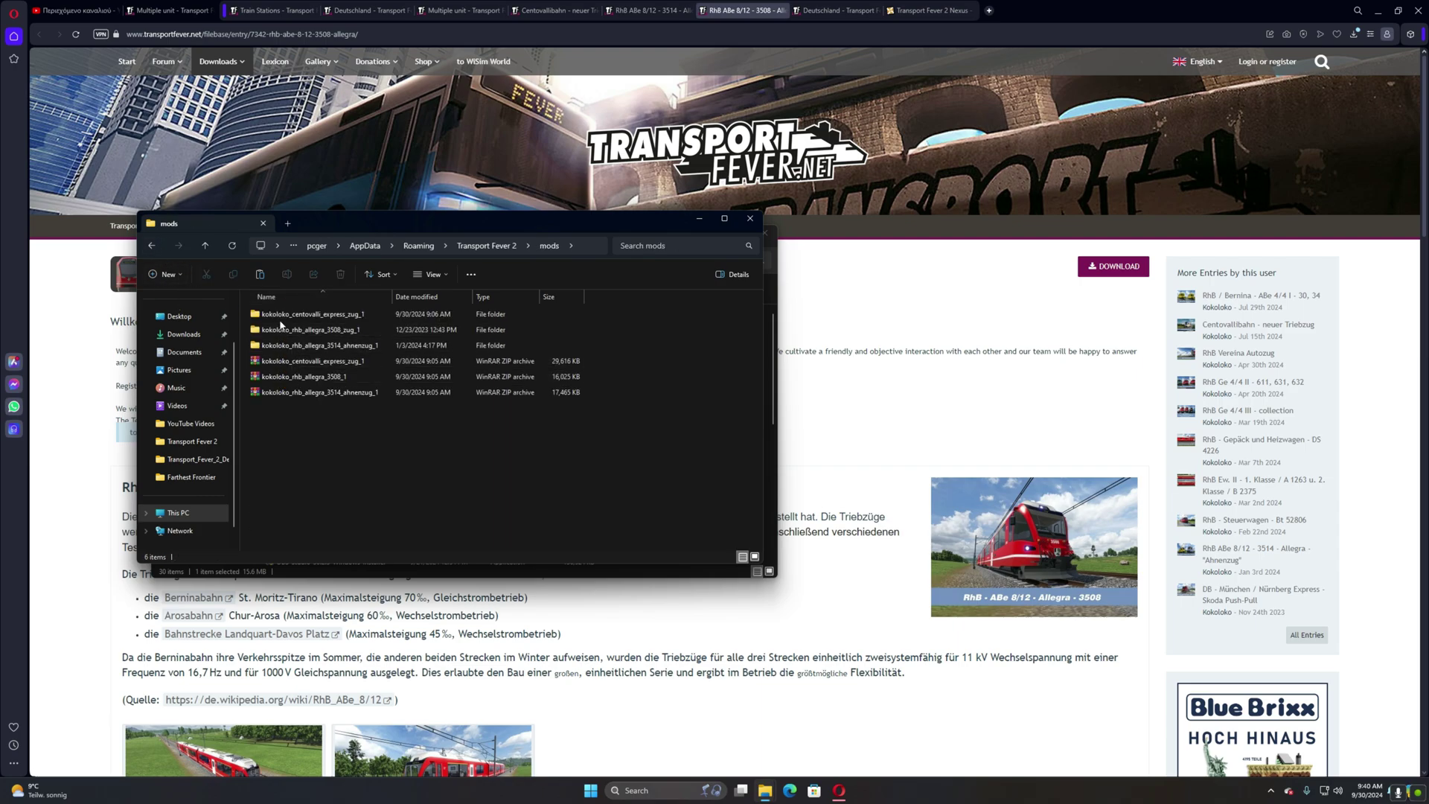
pyautogui.rightClick(318, 436)
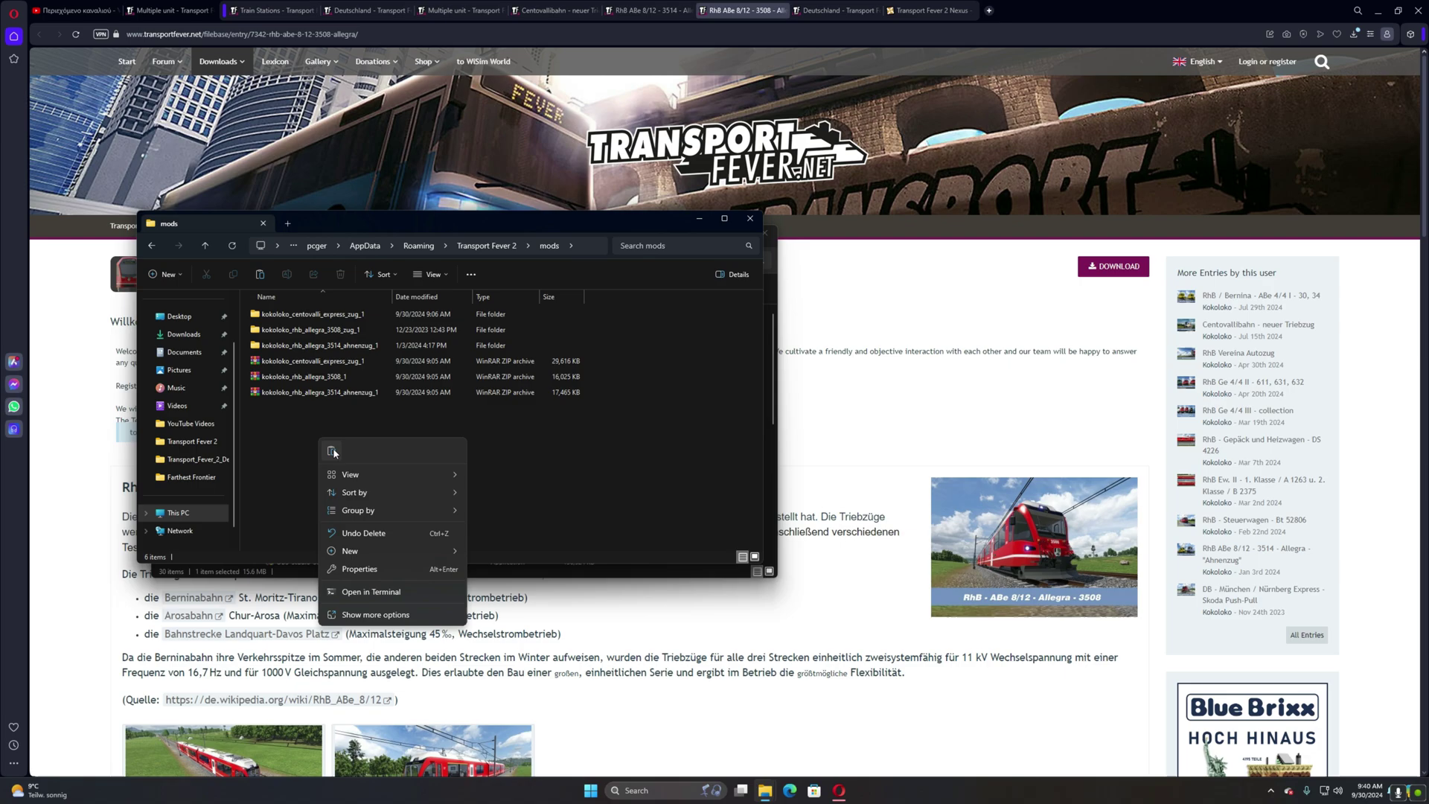
# - Paste the Allegra archive into mods and delete the duplicate ZIP
pyautogui.press('Escape')
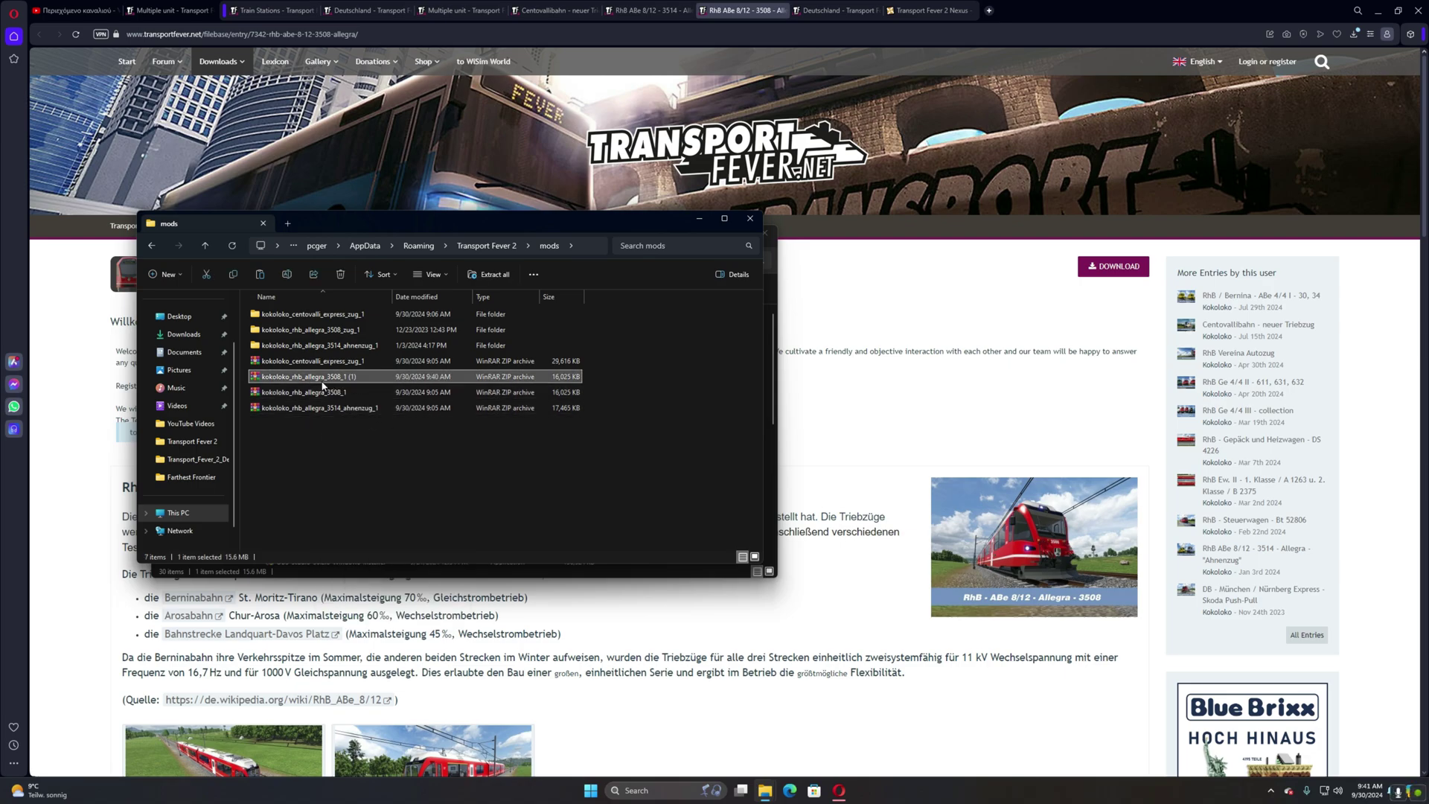
pyautogui.rightClick(321, 381)
pyautogui.click(425, 390)
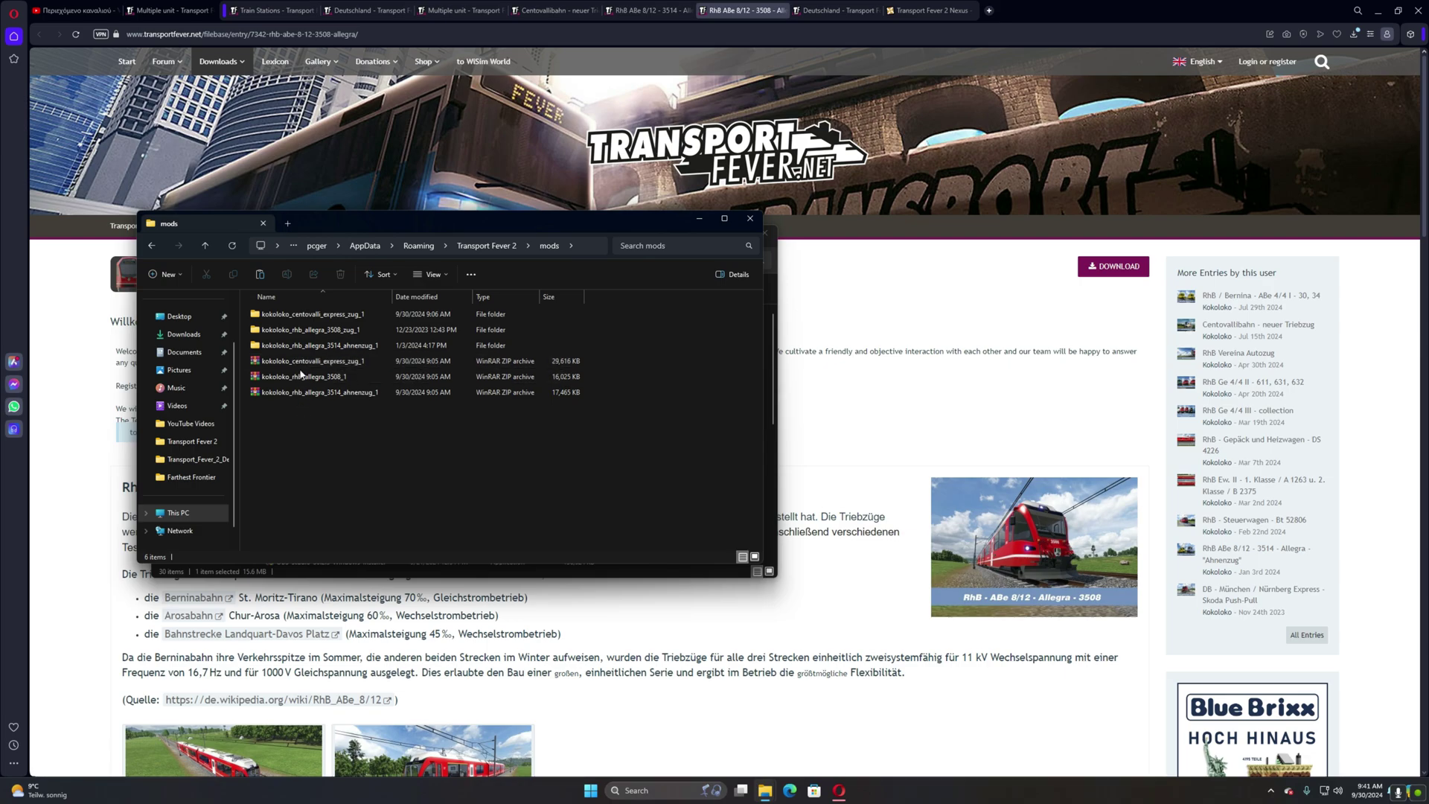
# - Extract the three kokoloko ZIPs here with WinRAR, overwriting existing files with Yes to All
pyautogui.moveTo(306, 422); pyautogui.dragTo(307, 365)
pyautogui.click(314, 403)
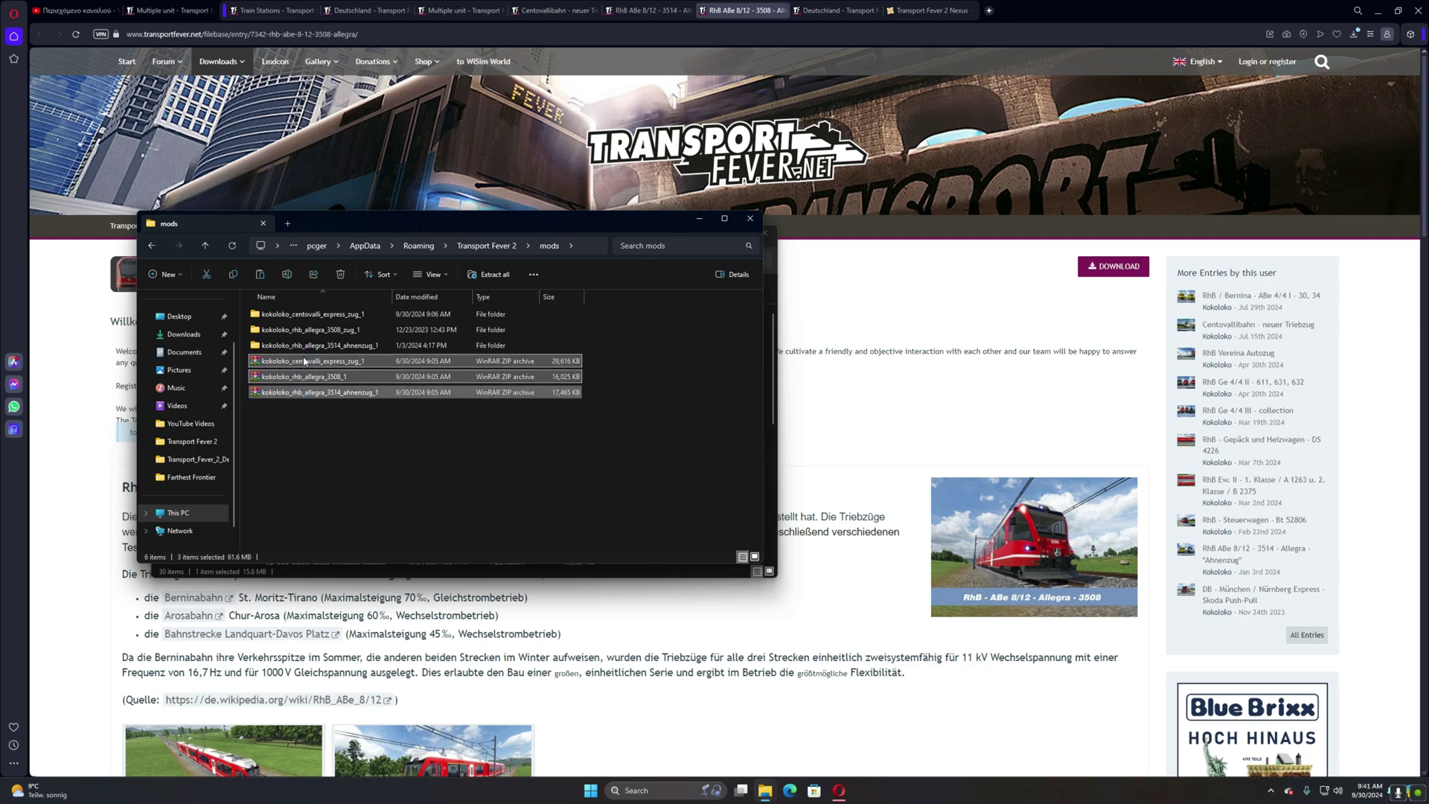
pyautogui.rightClick(305, 376)
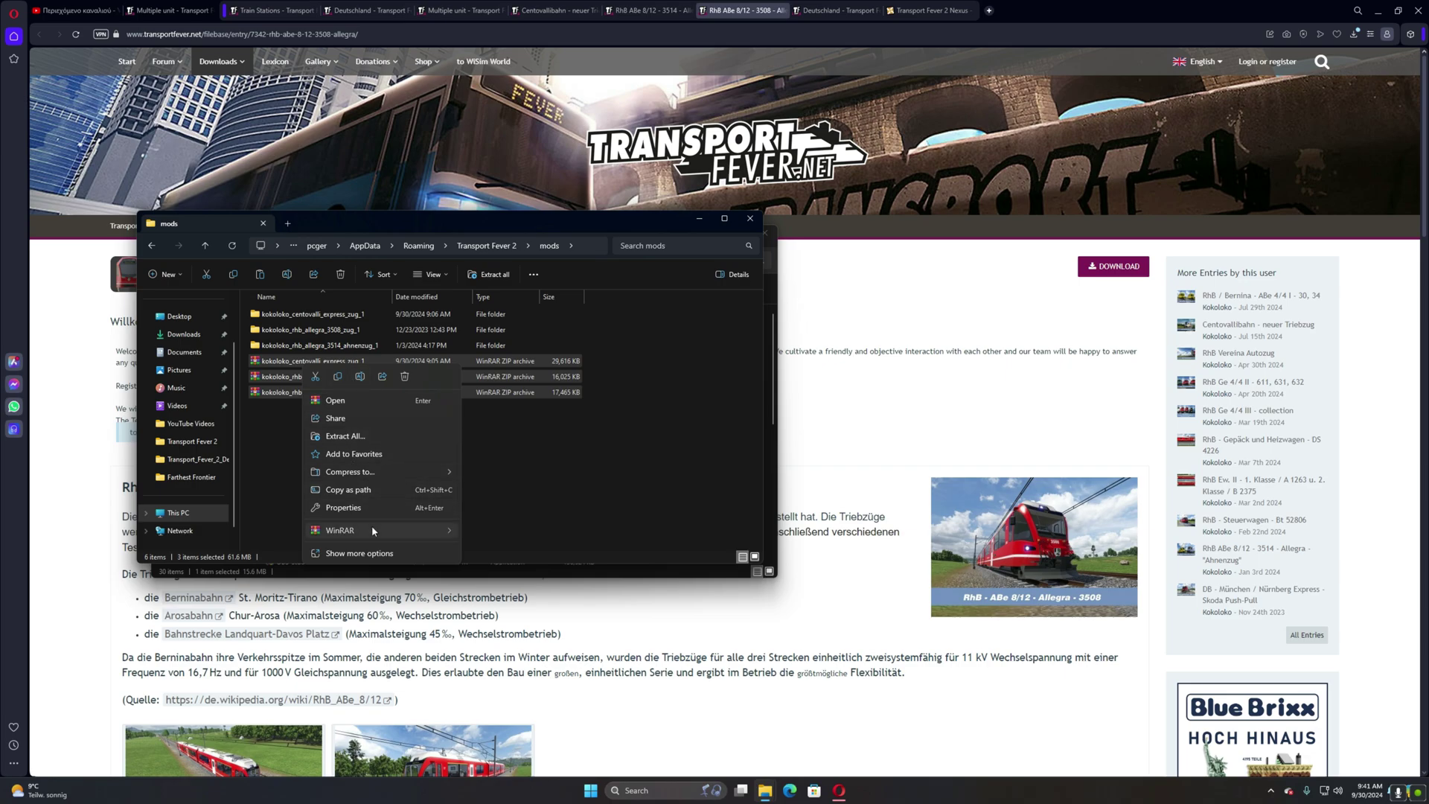
pyautogui.moveTo(372, 526)
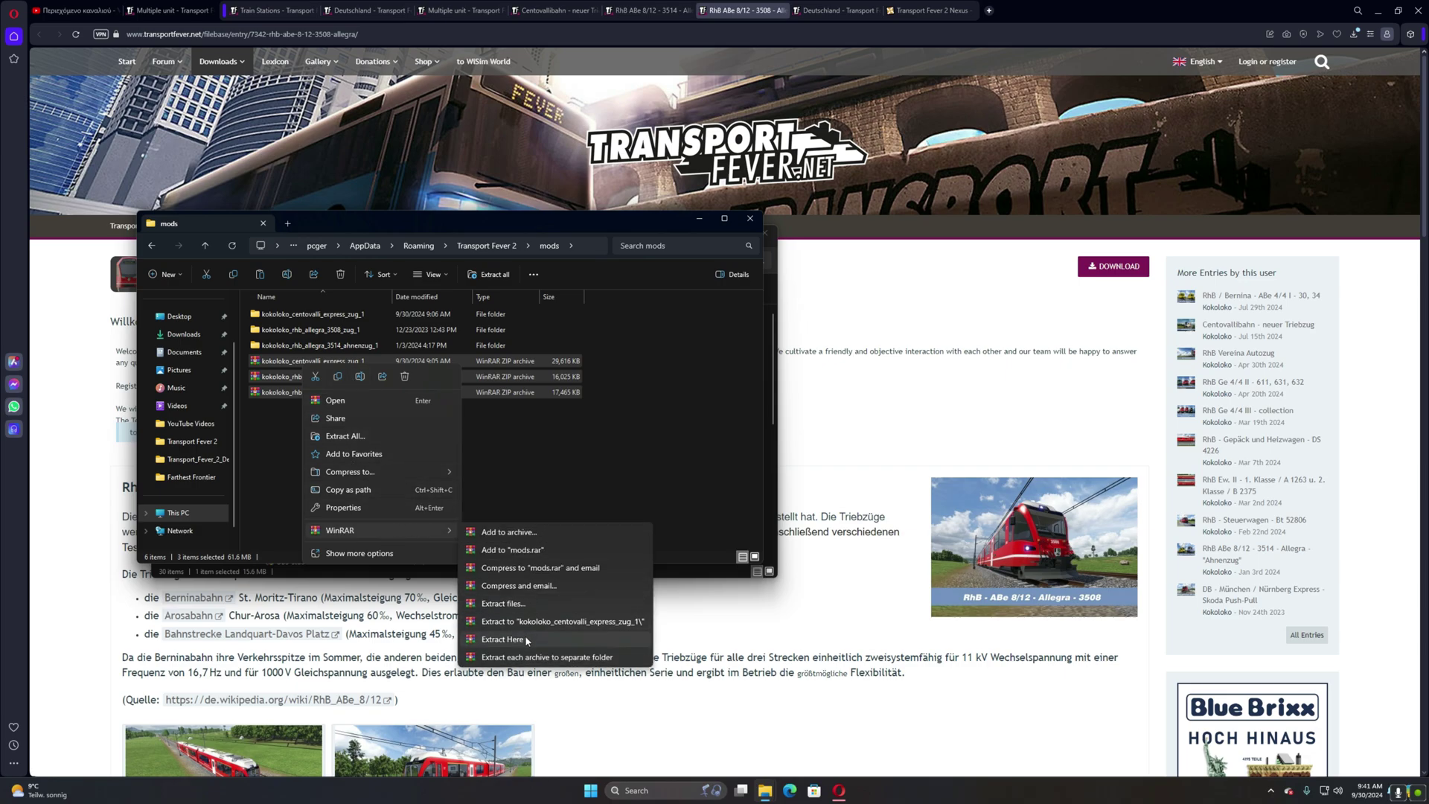
pyautogui.click(540, 651)
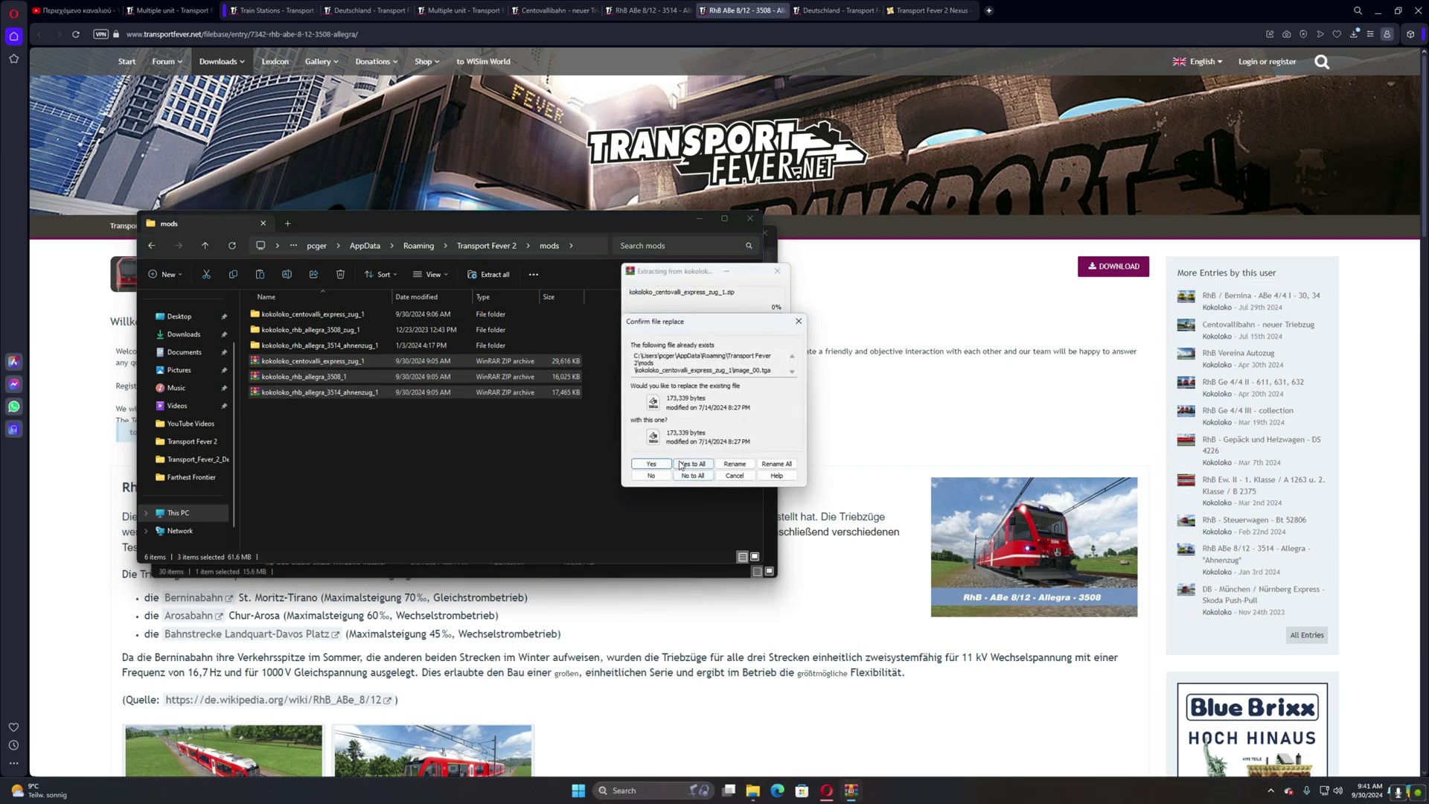
pyautogui.click(680, 464)
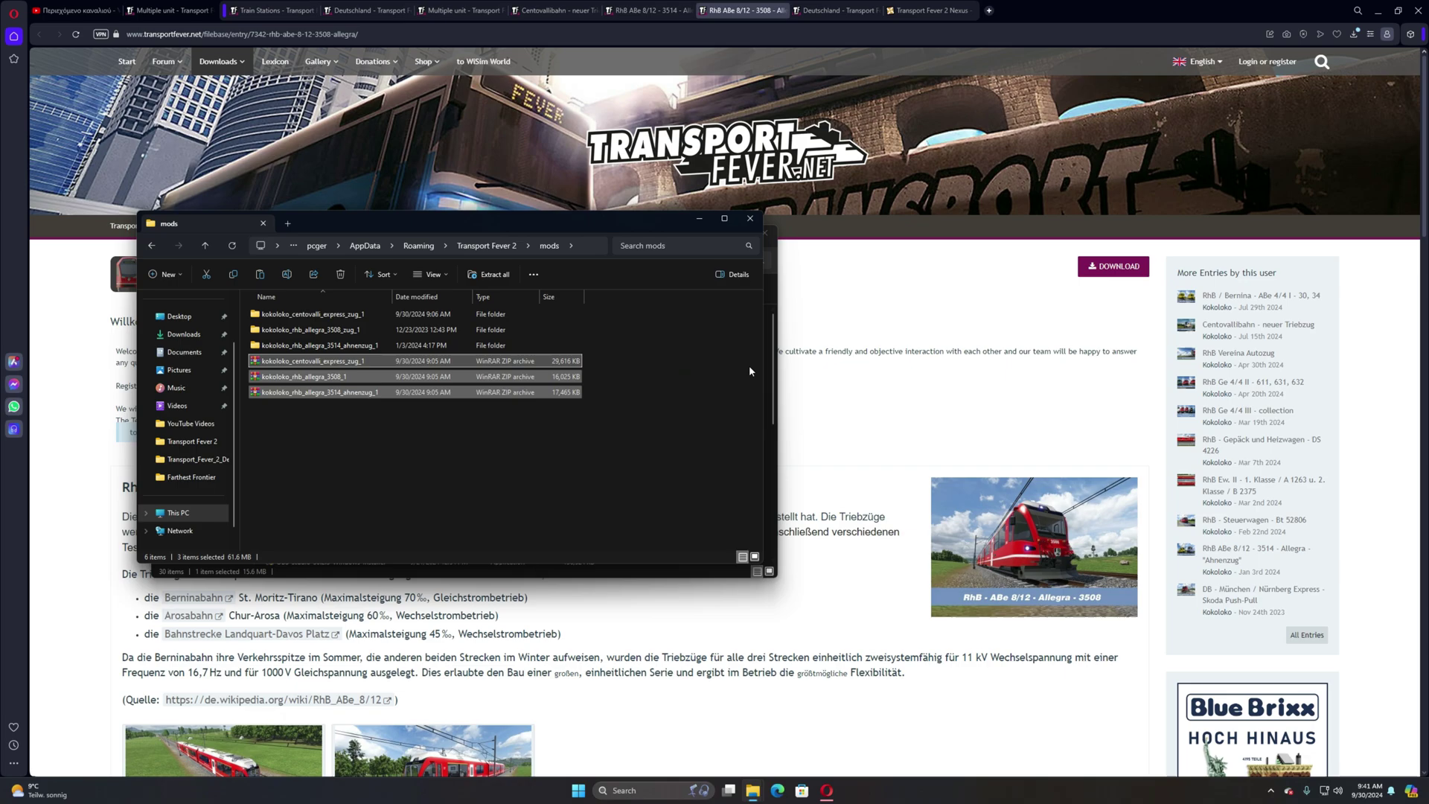
pyautogui.click(350, 478)
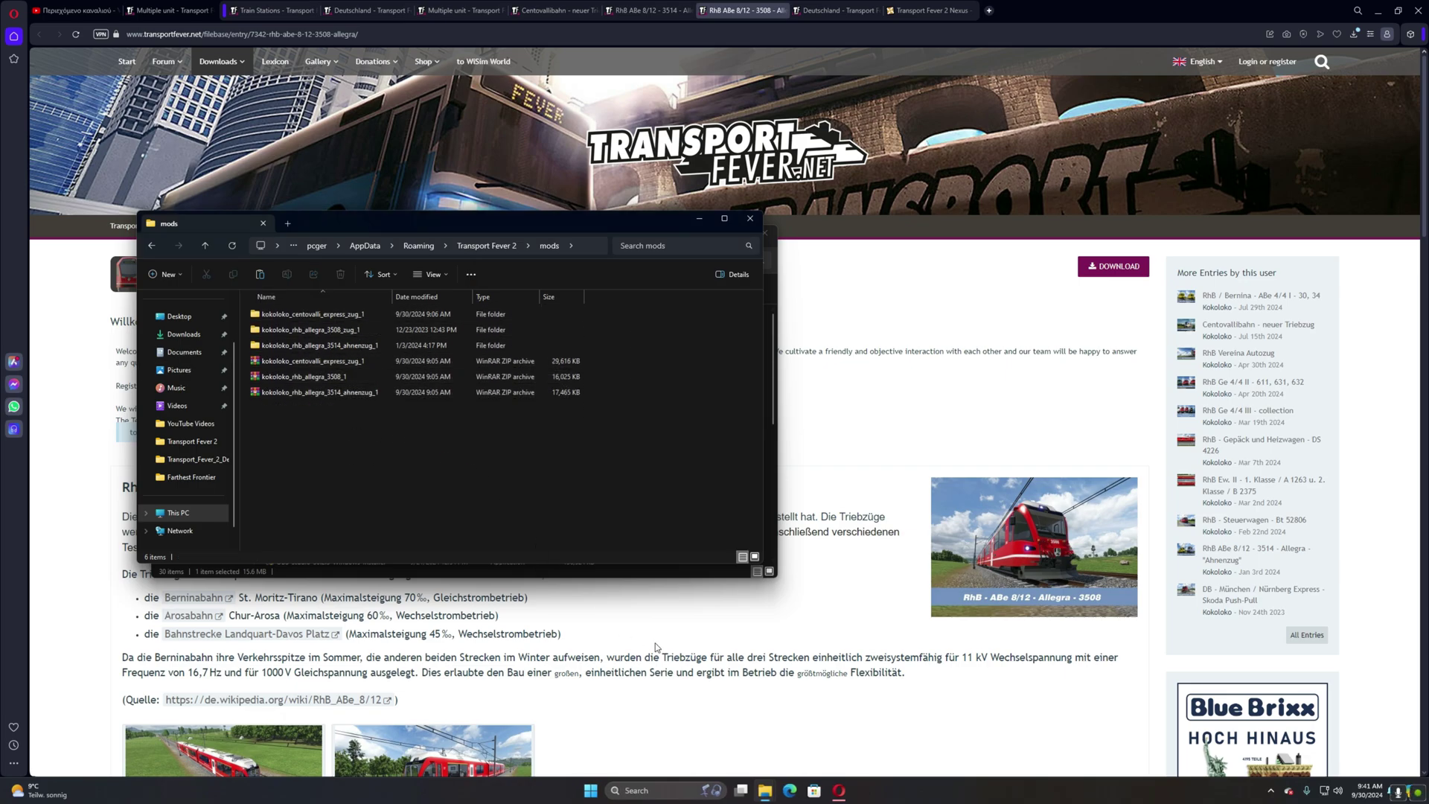
pyautogui.click(639, 791)
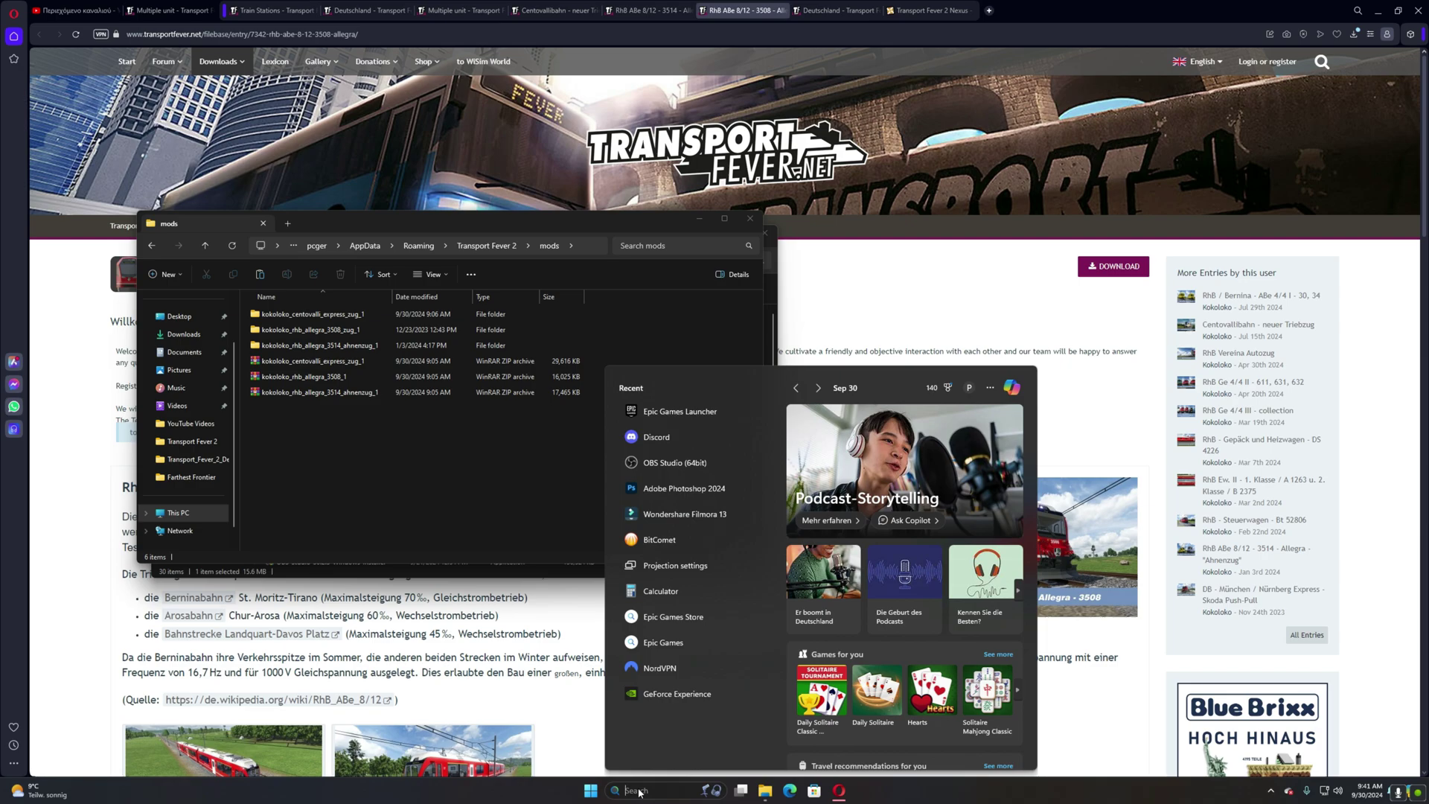
# - Search Windows for 'tra' and launch Transport Fever 2
pyautogui.write('transport Fever 2')
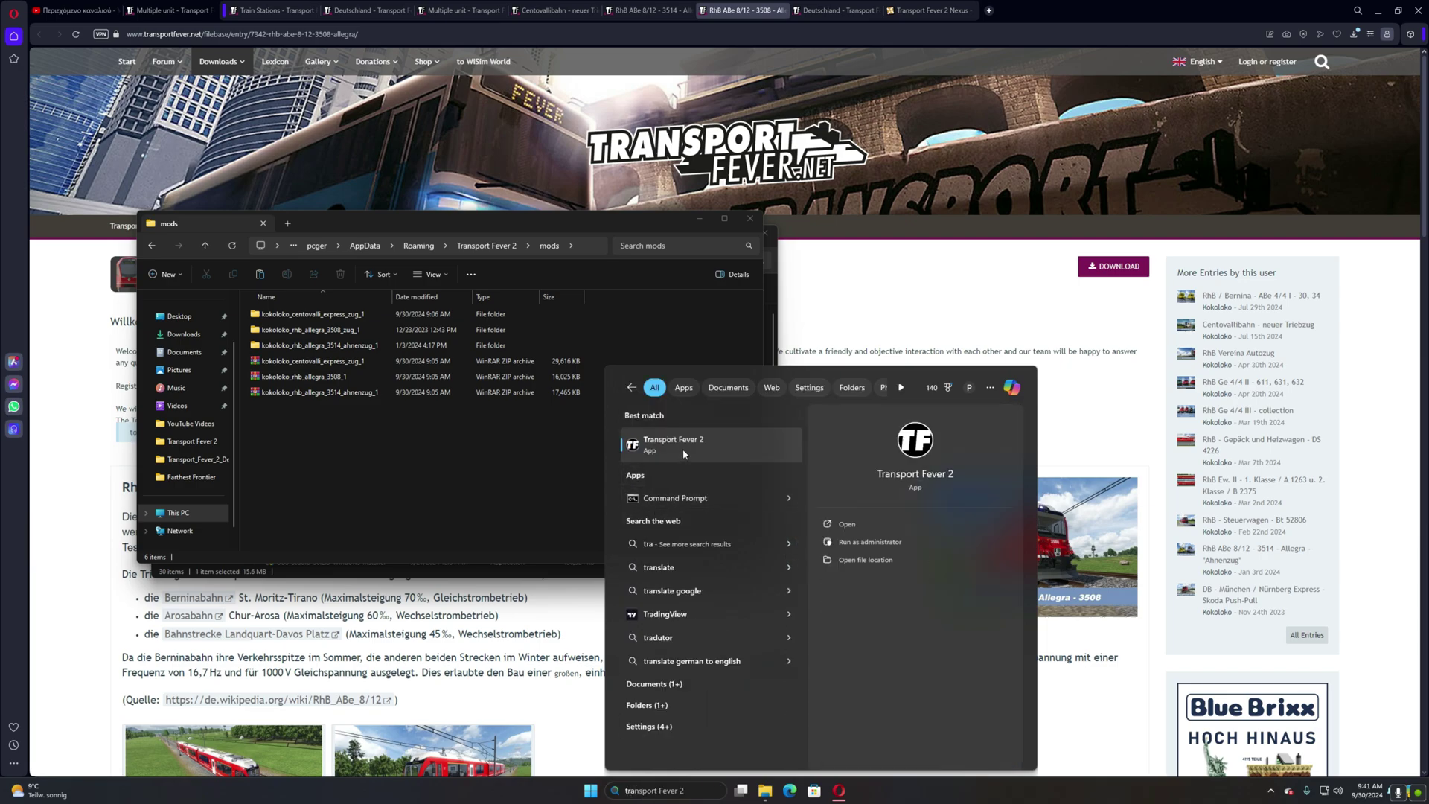
pyautogui.click(711, 445)
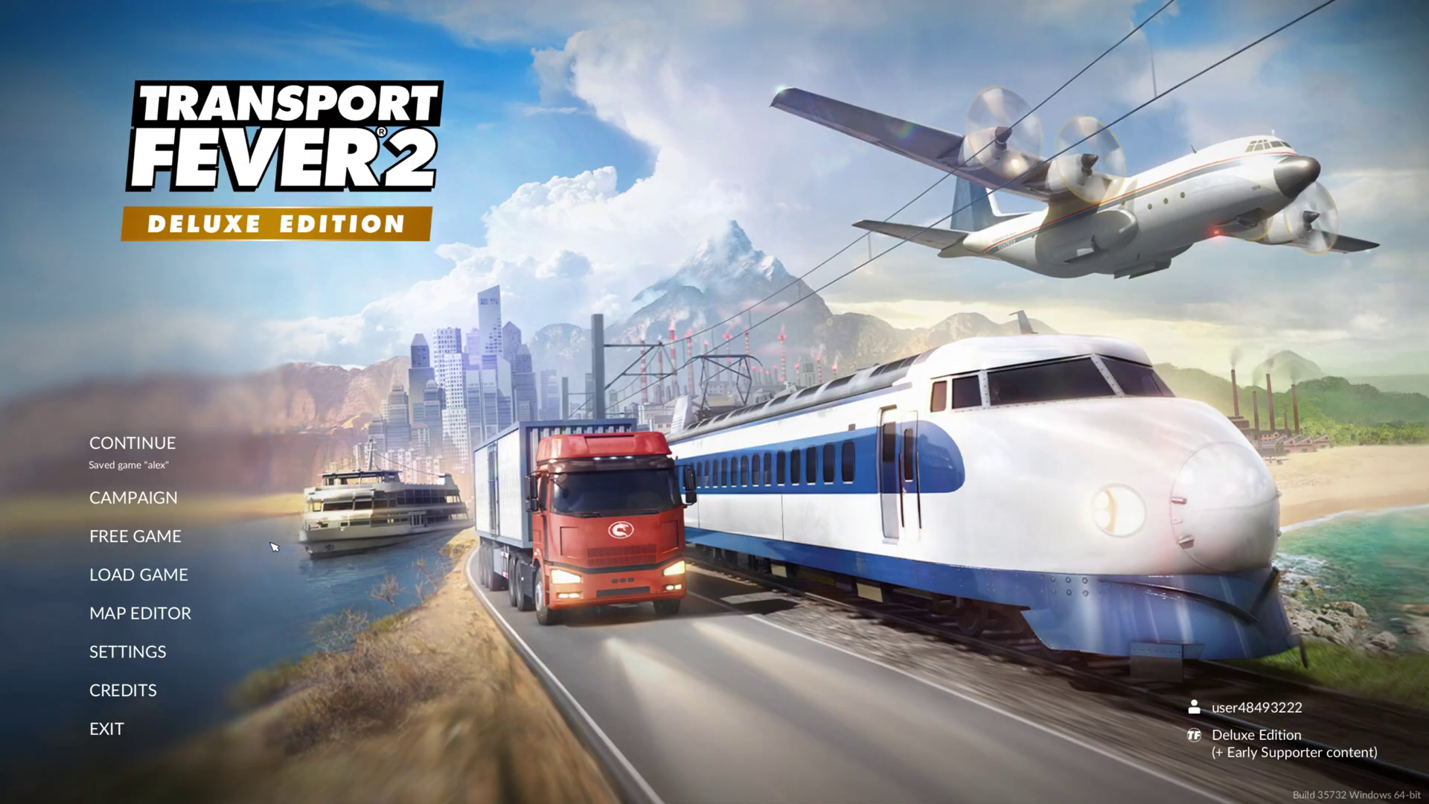
# - Load the saved game around the town of Tisbury from Load Game
pyautogui.click(177, 580)
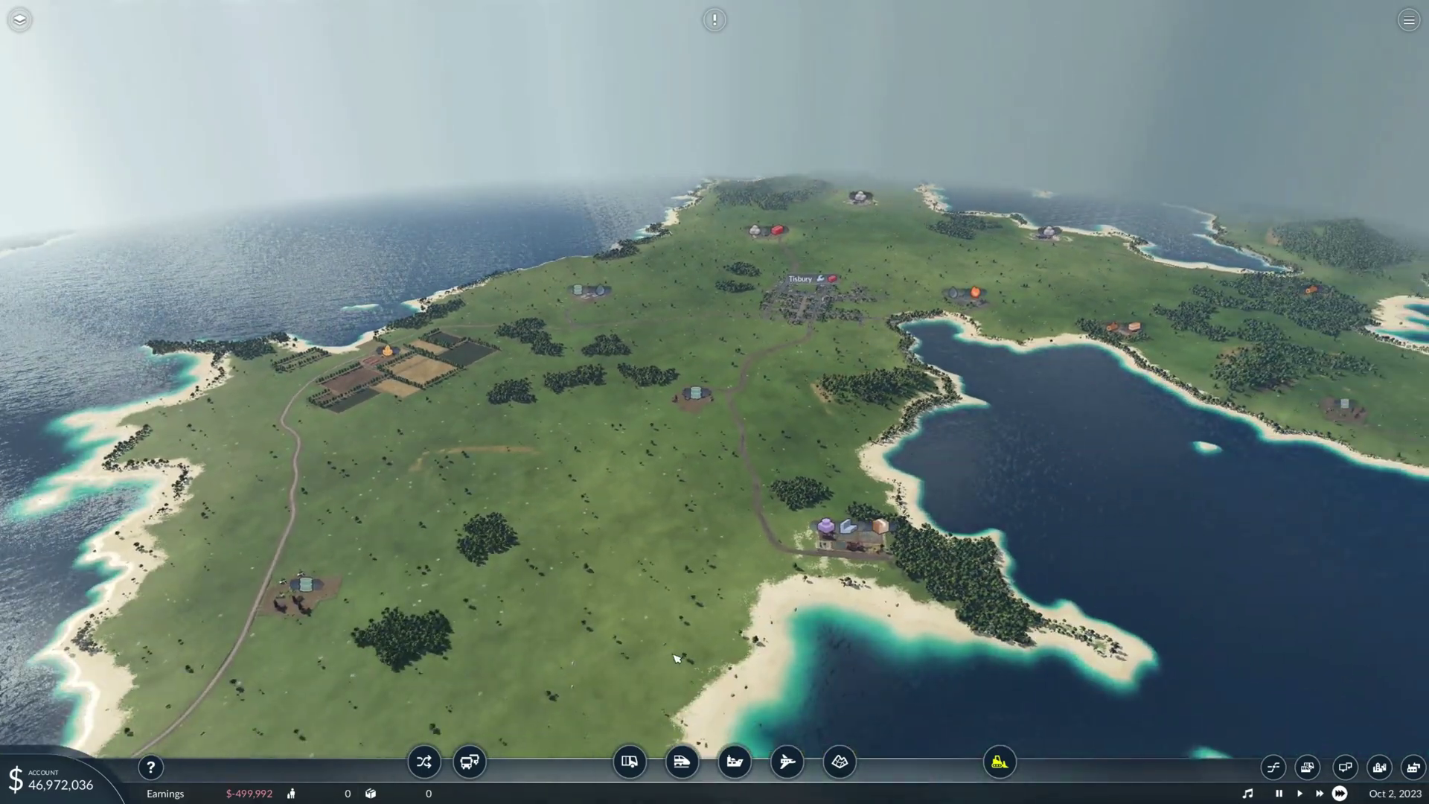
# - Build a Train Depot in the fields south of Tisbury
pyautogui.click(630, 761)
pyautogui.click(682, 761)
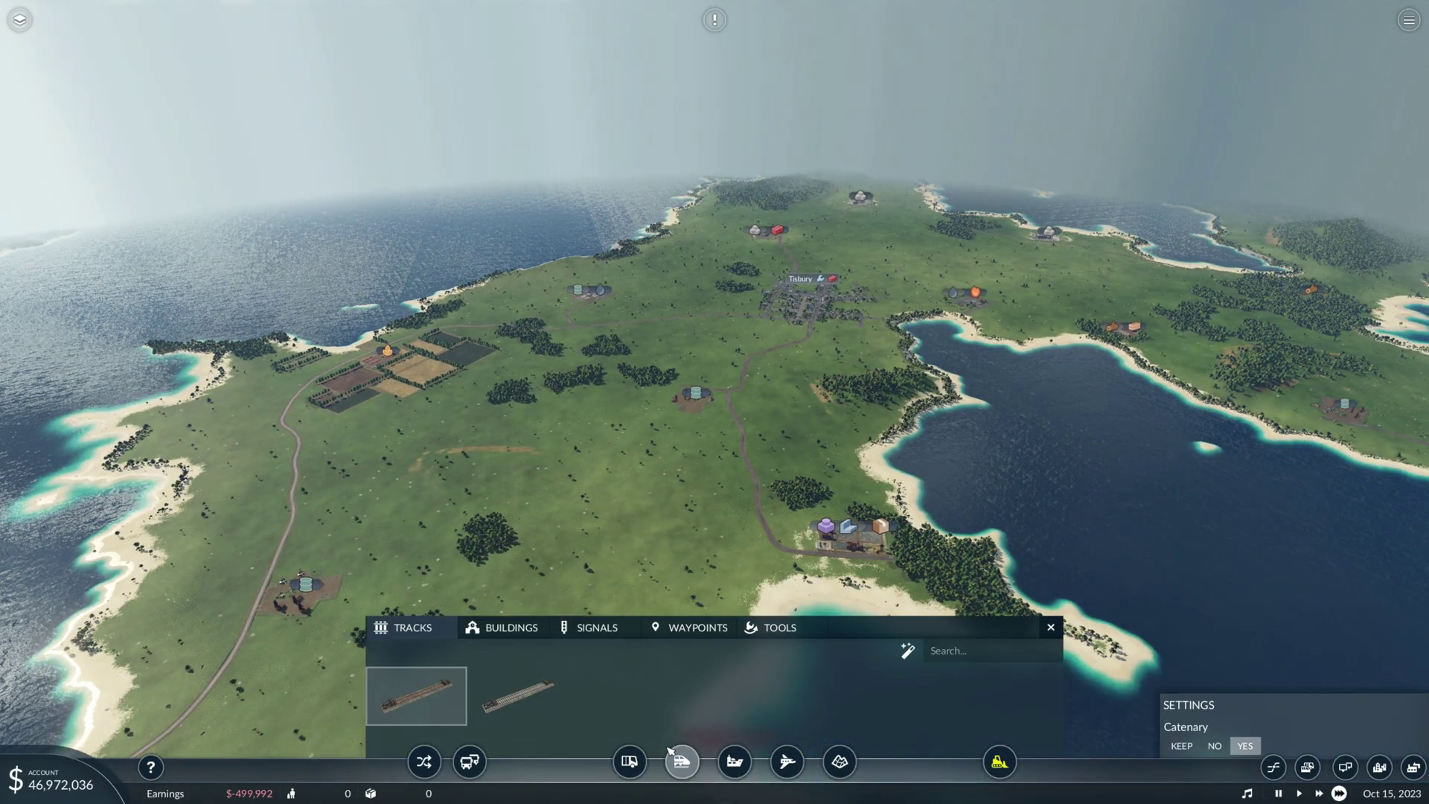
pyautogui.click(504, 628)
pyautogui.click(826, 696)
pyautogui.click(642, 458)
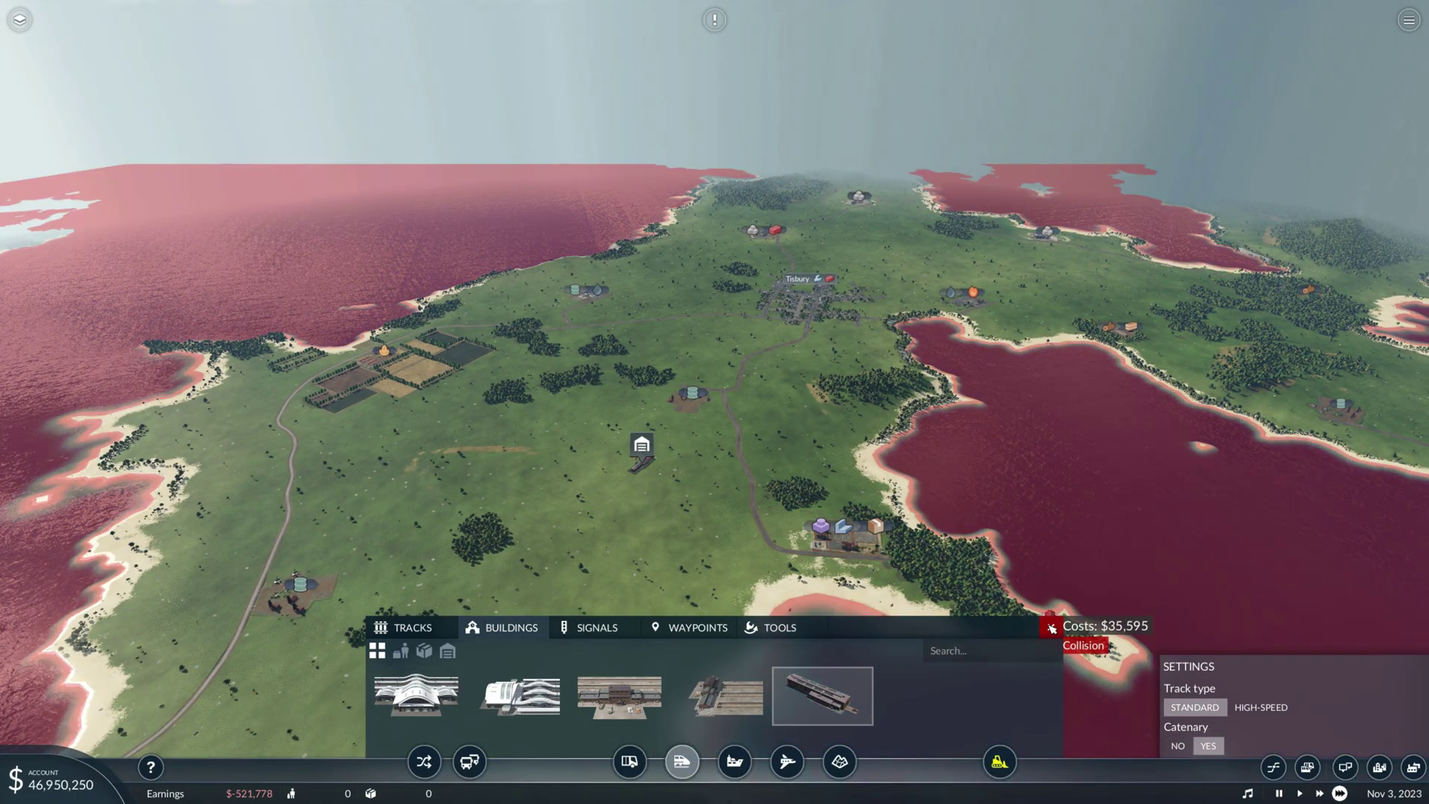
pyautogui.press('Escape')
# - Open the depot's train purchase list filtered to Multiple Units
pyautogui.click(642, 445)
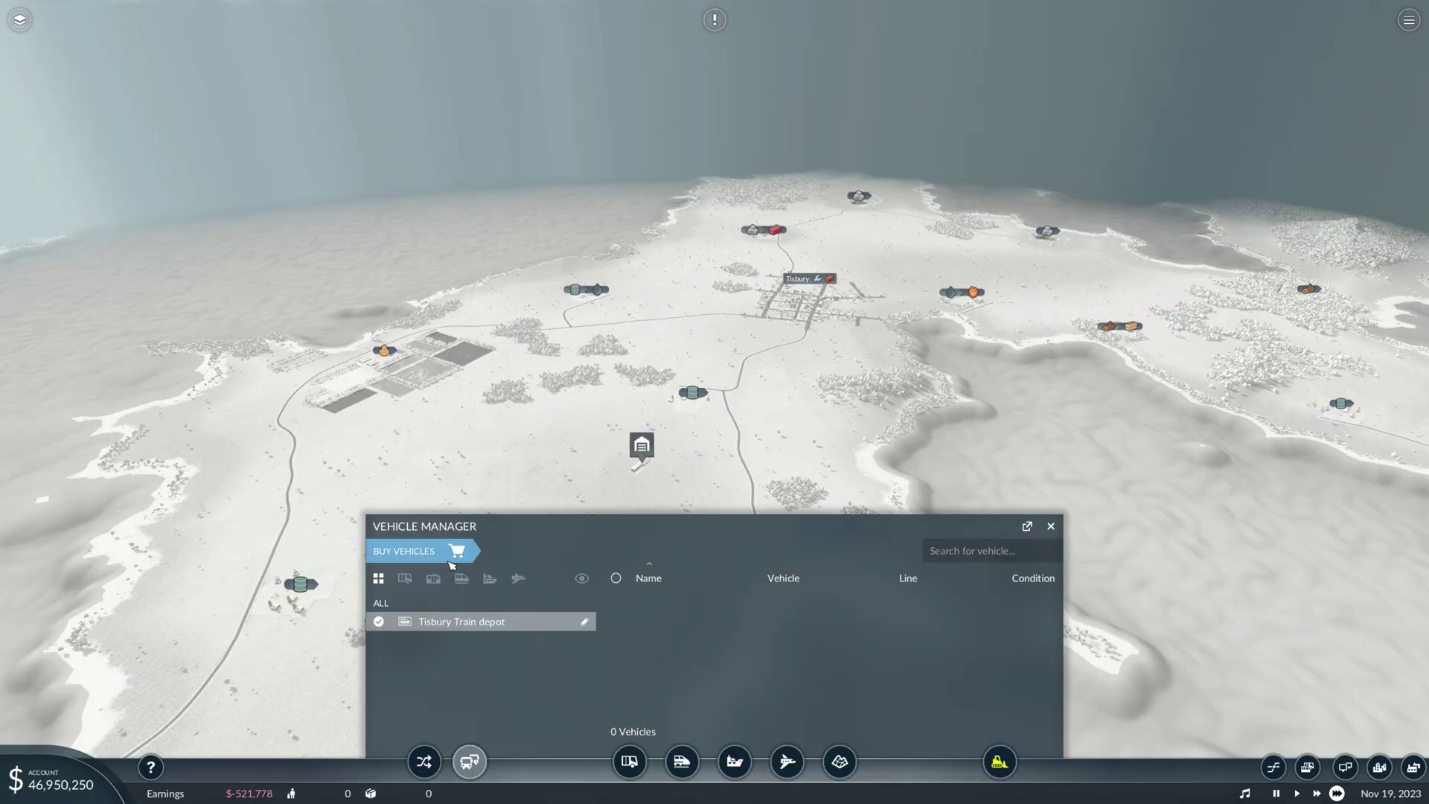
pyautogui.click(414, 551)
pyautogui.click(408, 306)
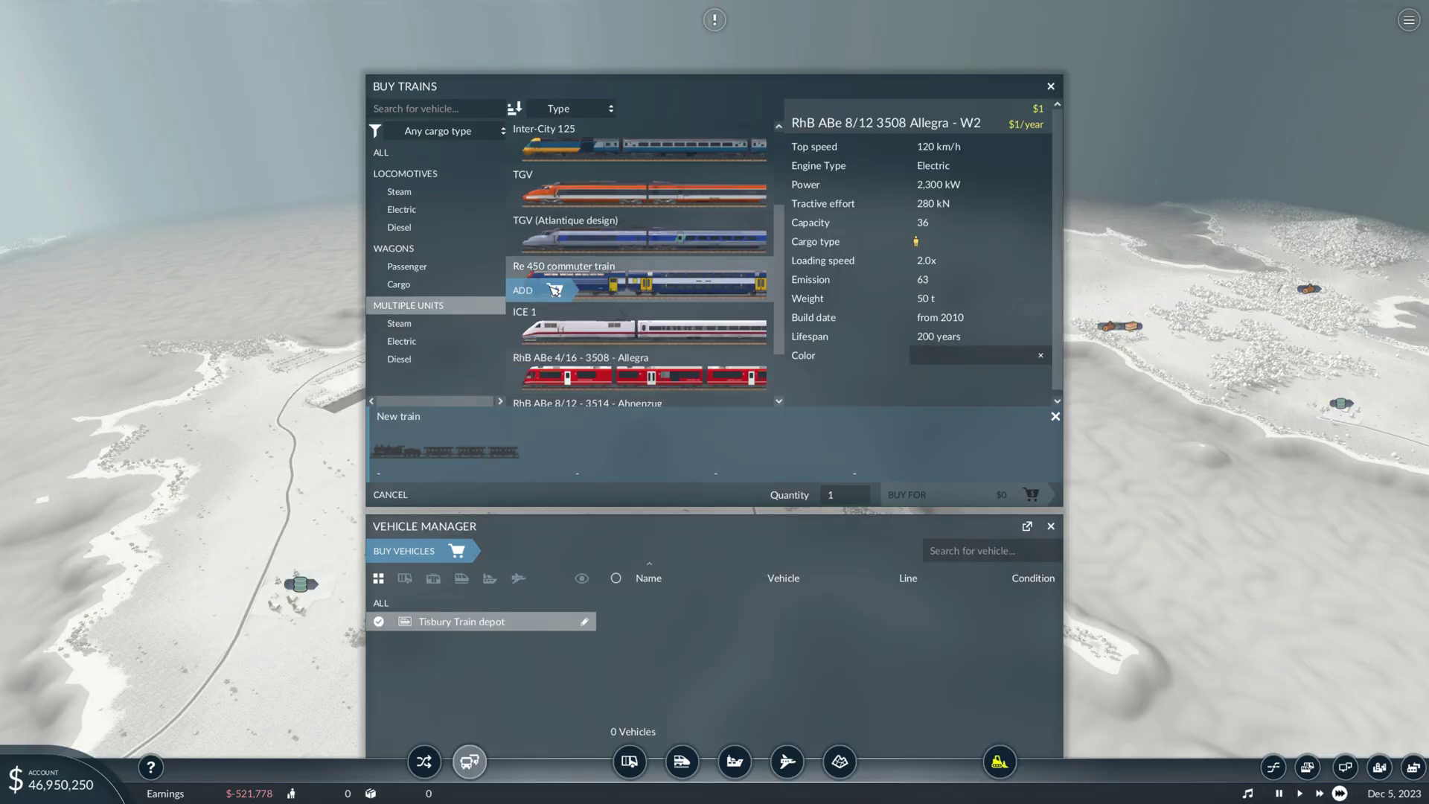
pyautogui.scroll(-1, 557, 333)
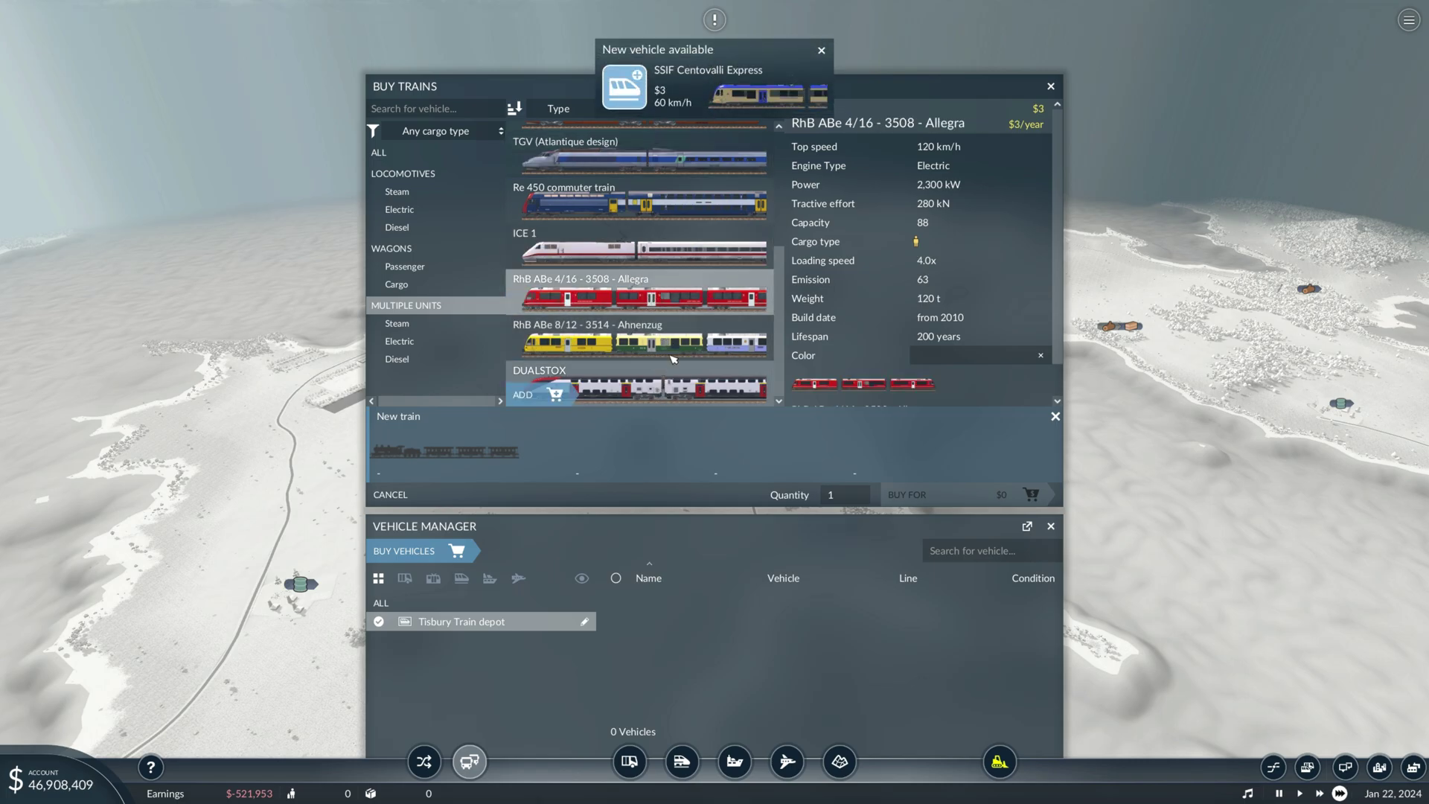
pyautogui.click(821, 50)
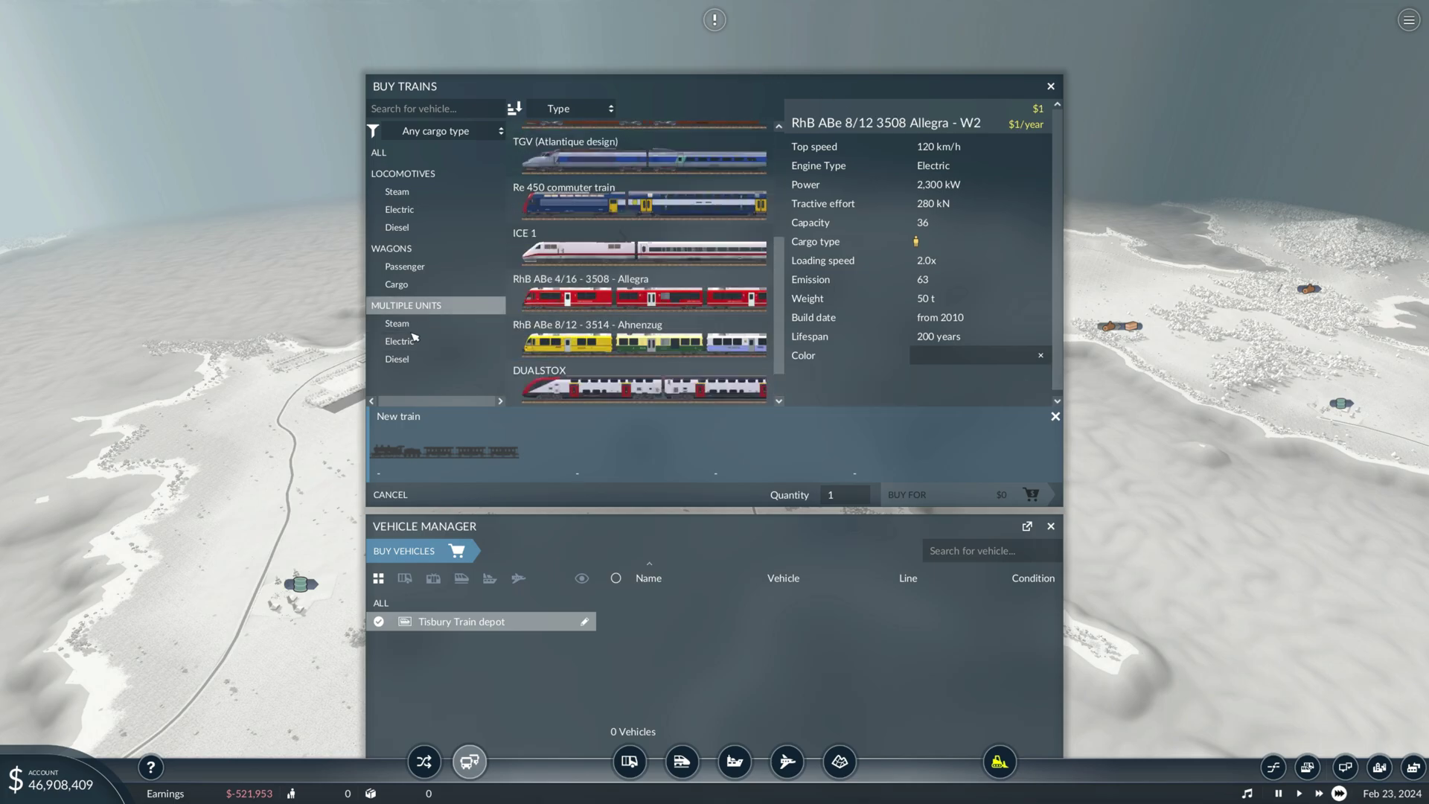
# - Browse electric multiple units, view the SSIF Centovalli Express, then close both windows
pyautogui.click(415, 361)
pyautogui.click(414, 341)
pyautogui.scroll(-5, 684, 372)
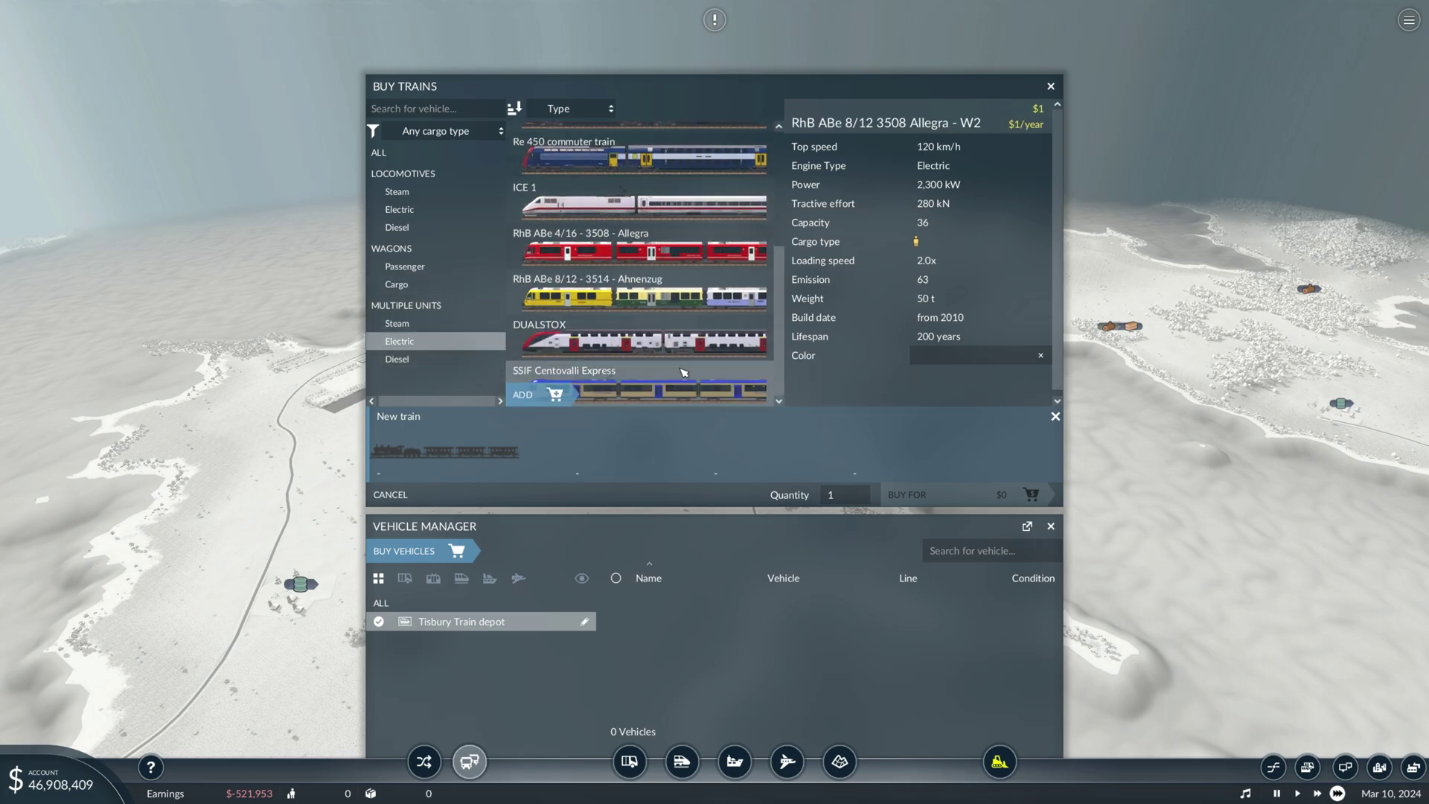
pyautogui.click(676, 393)
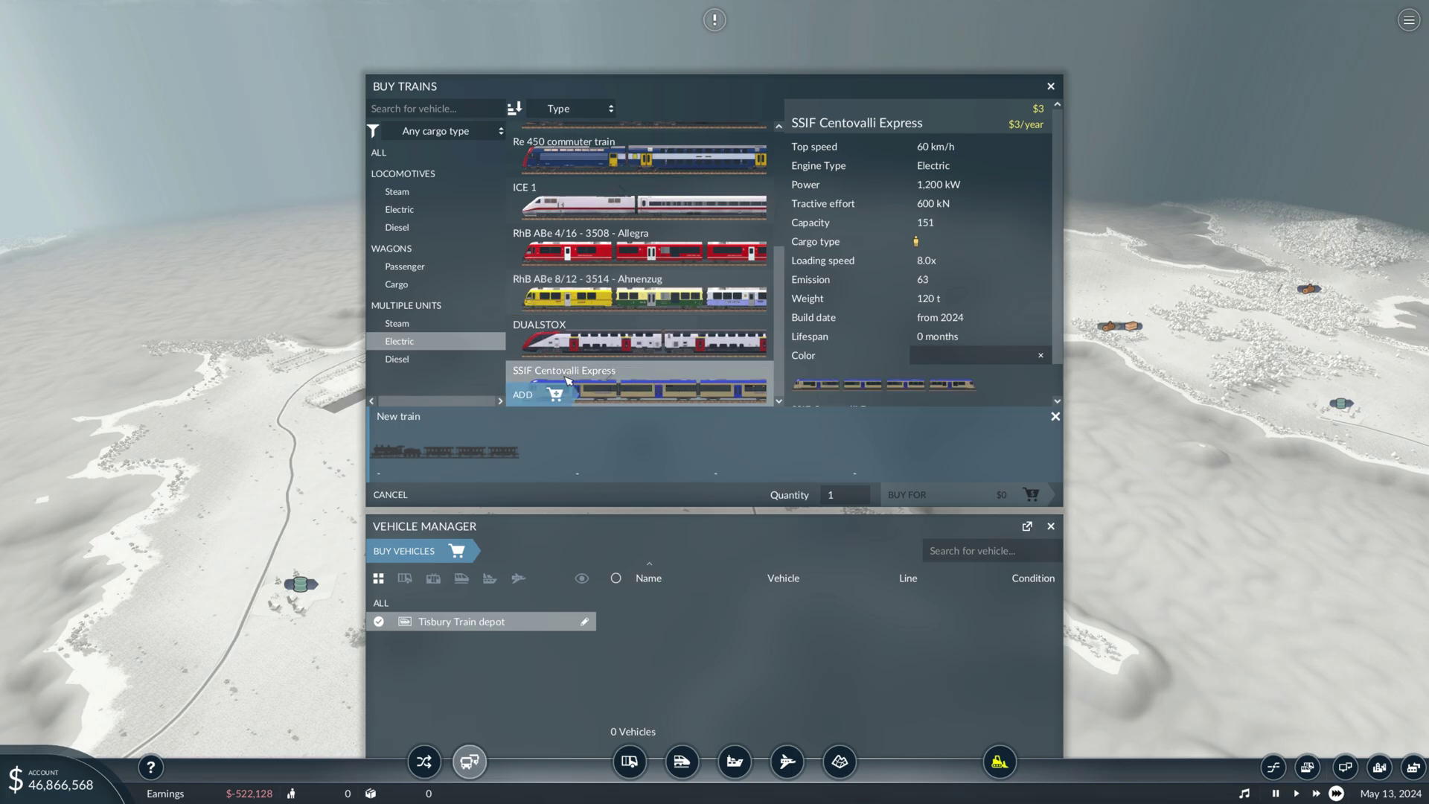
pyautogui.click(1051, 86)
pyautogui.click(1050, 526)
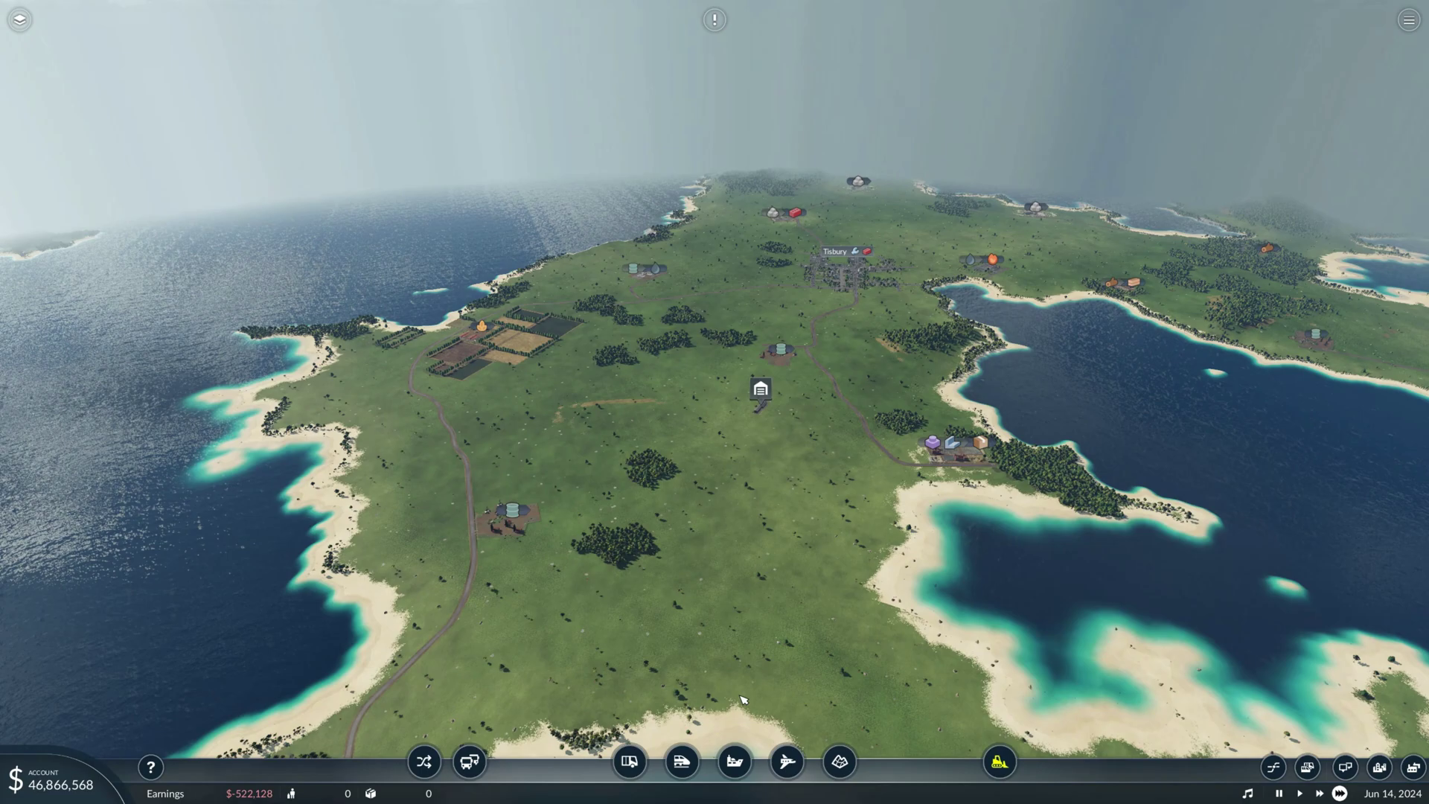
# - Place two train stations, one beside the western road and one further north
pyautogui.click(681, 762)
pyautogui.click(417, 695)
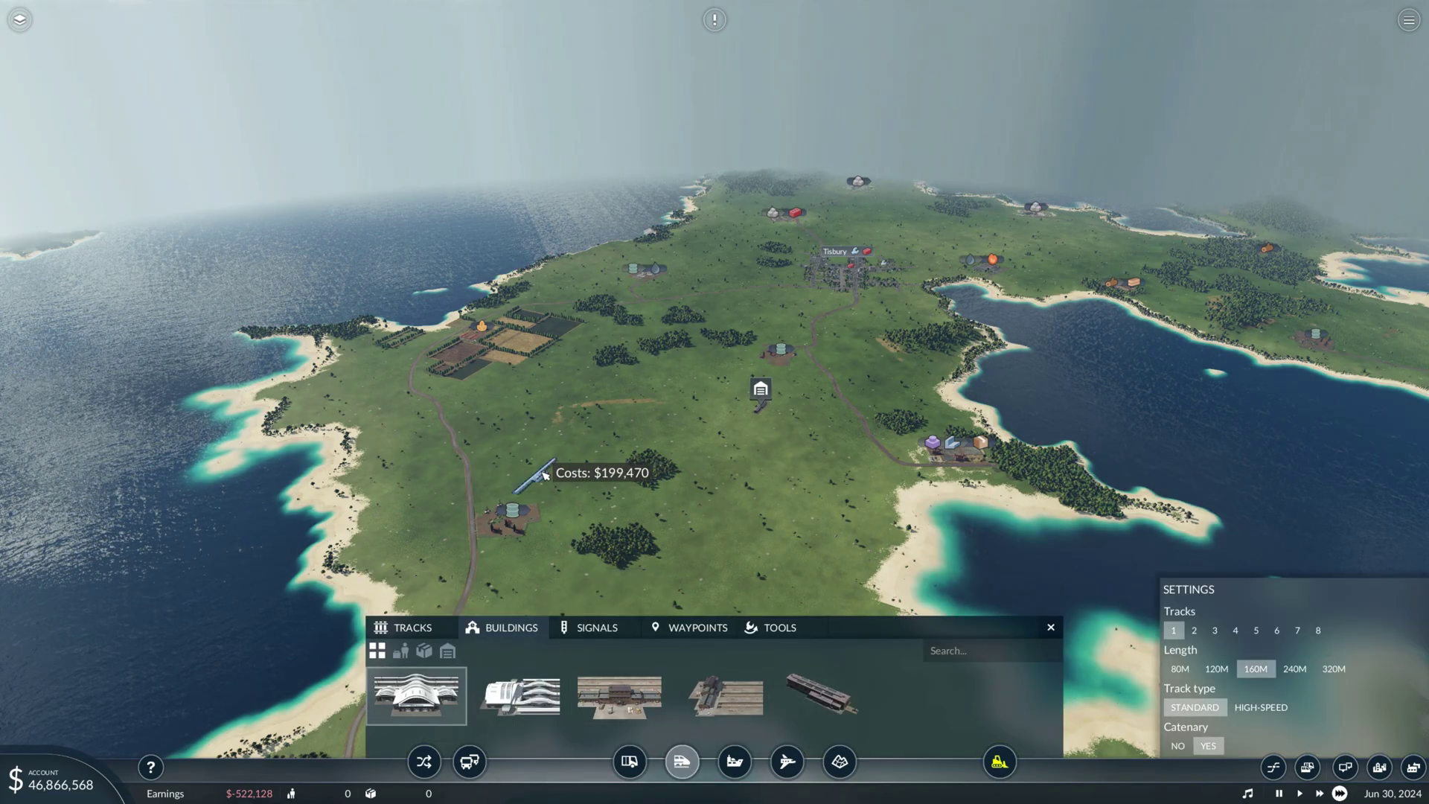
pyautogui.click(544, 475)
pyautogui.click(706, 308)
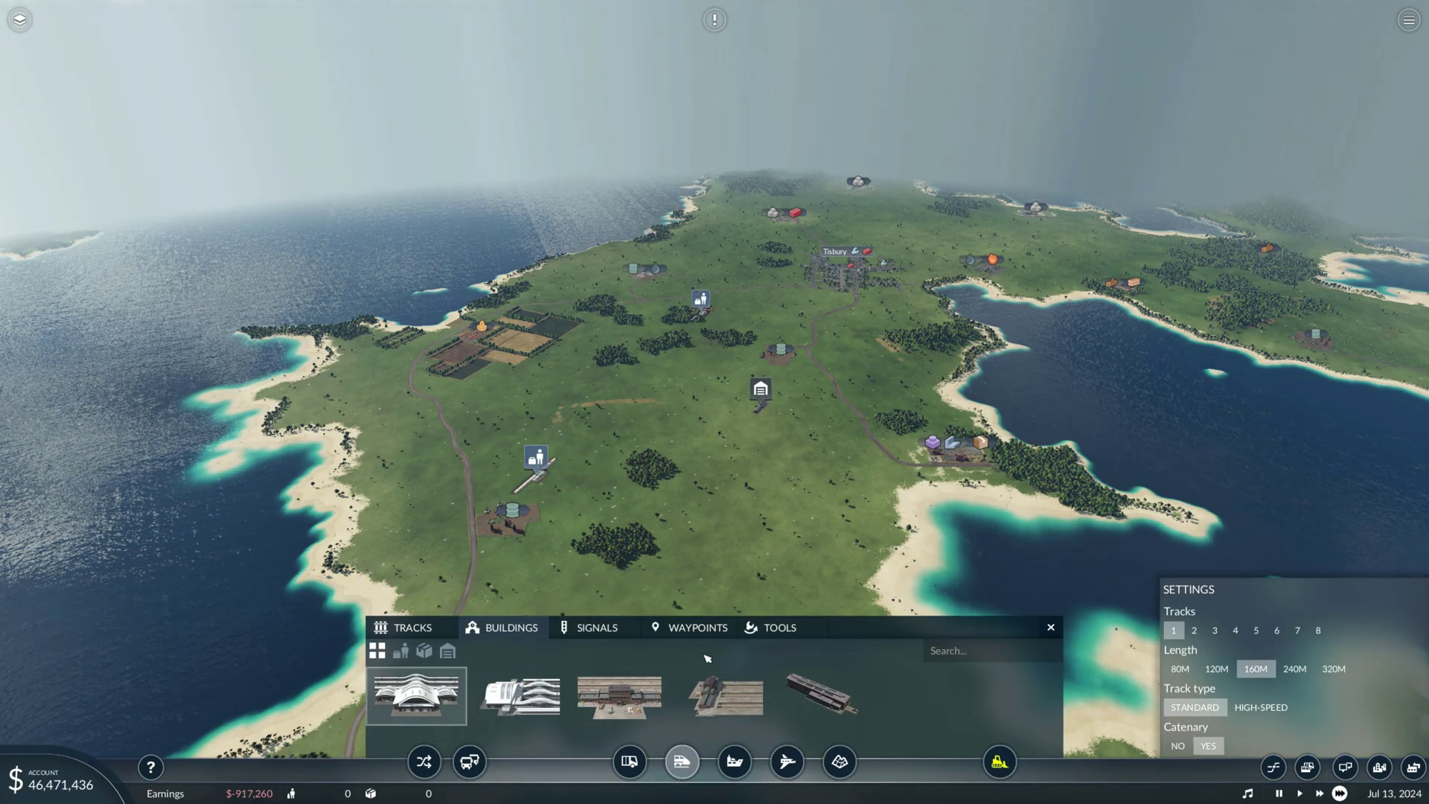
# - Lay a long track from the station's end and a curved spur into the depot
pyautogui.click(445, 625)
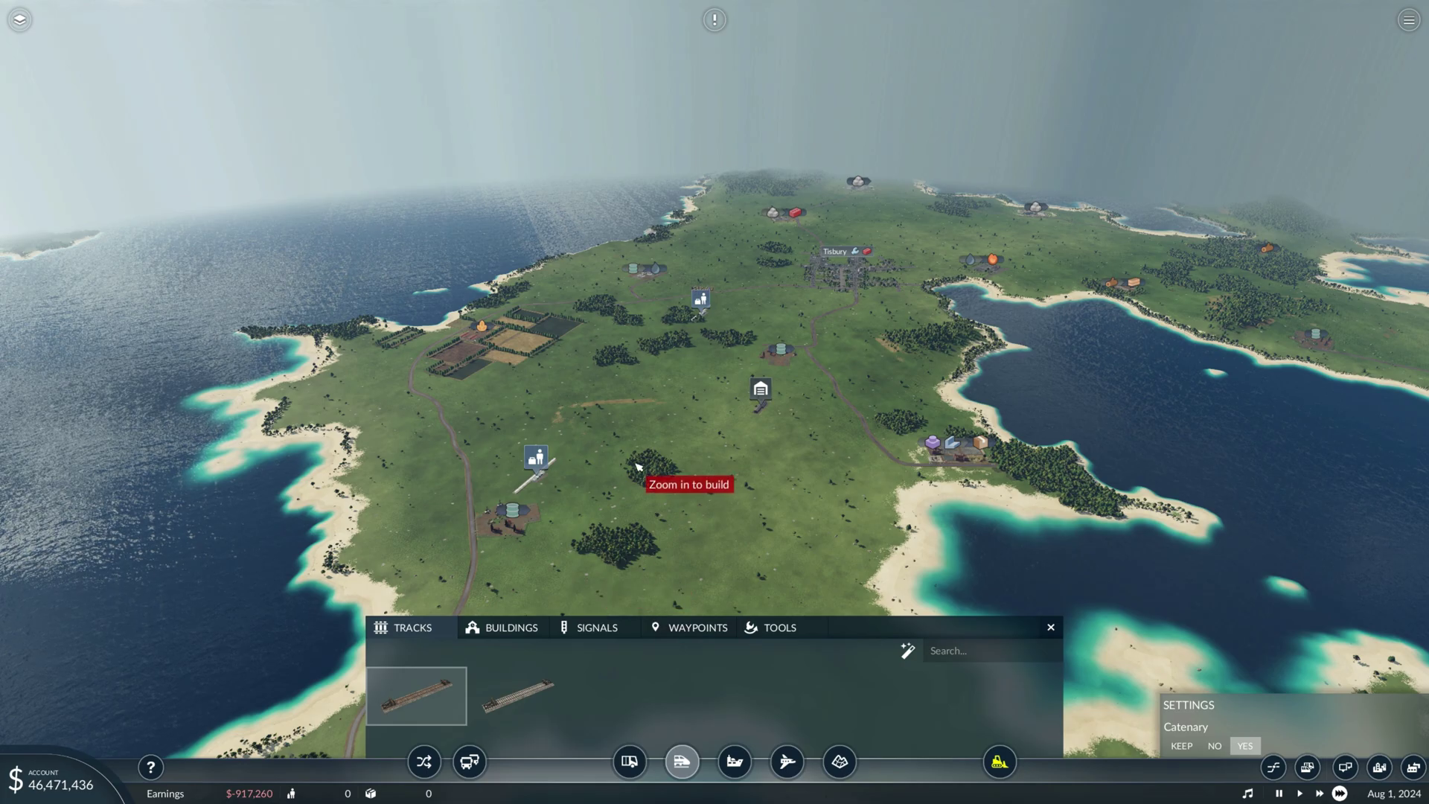
pyautogui.scroll(10, 638, 467)
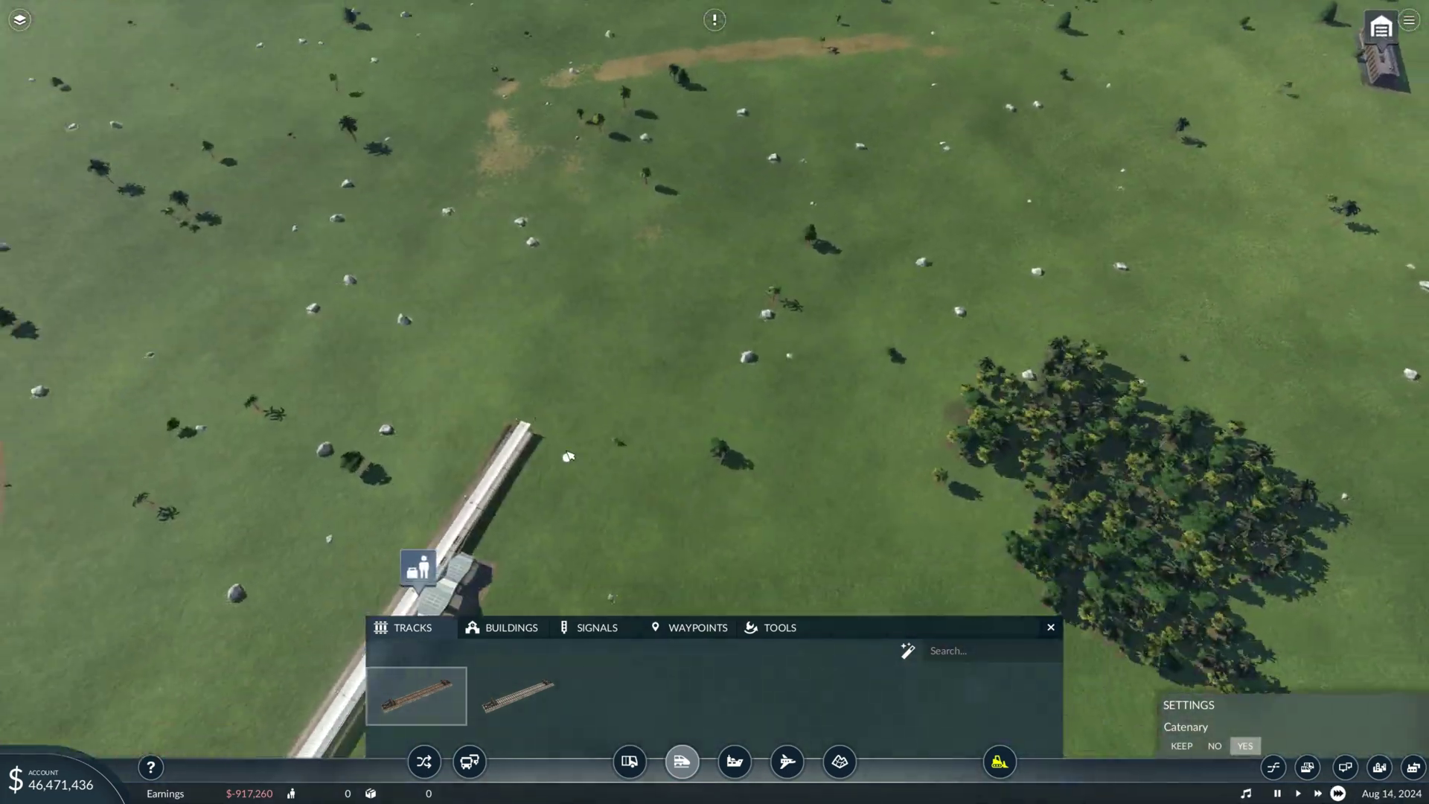
pyautogui.click(553, 463)
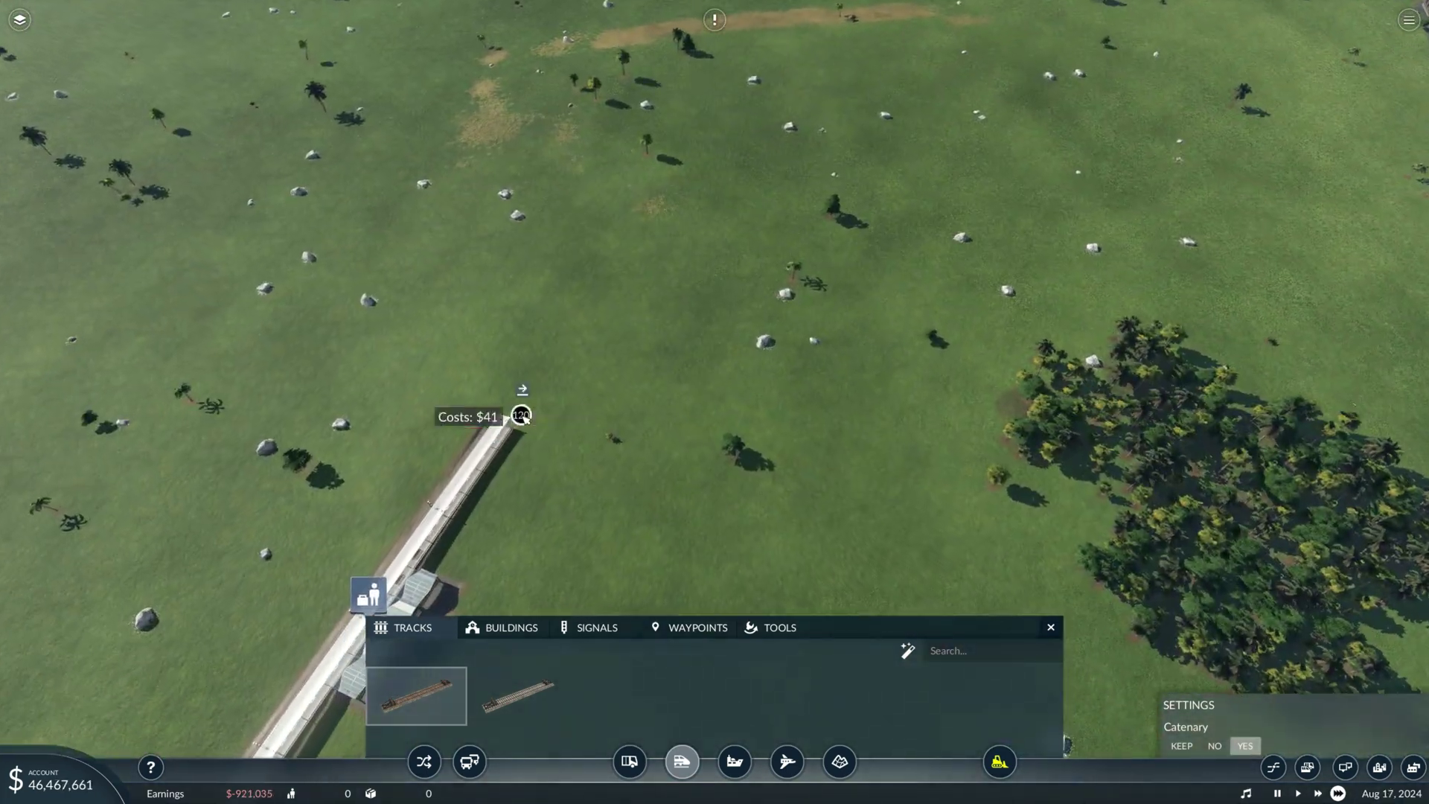
pyautogui.click(523, 415)
pyautogui.scroll(-10, 499, 420)
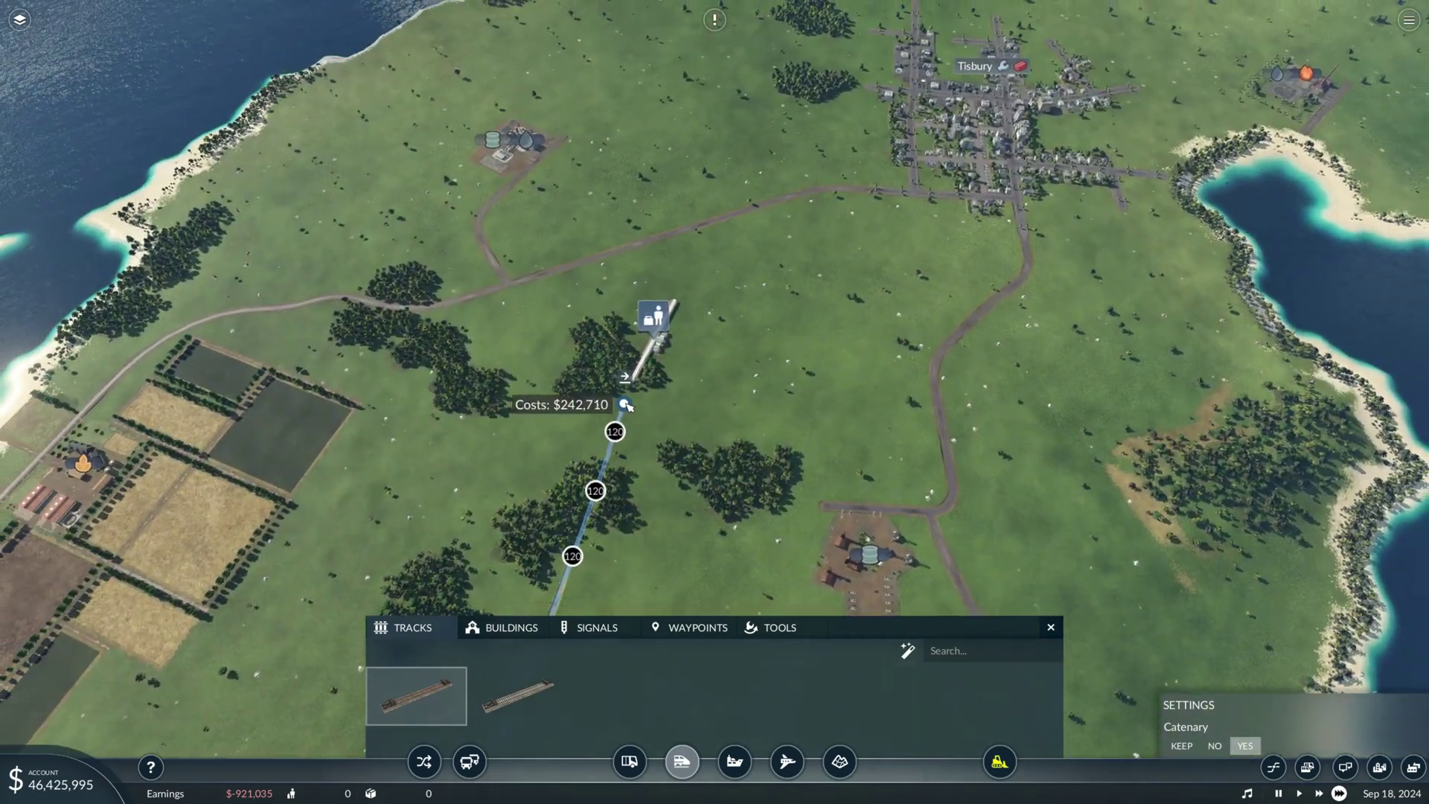
pyautogui.click(649, 370)
pyautogui.press('s')
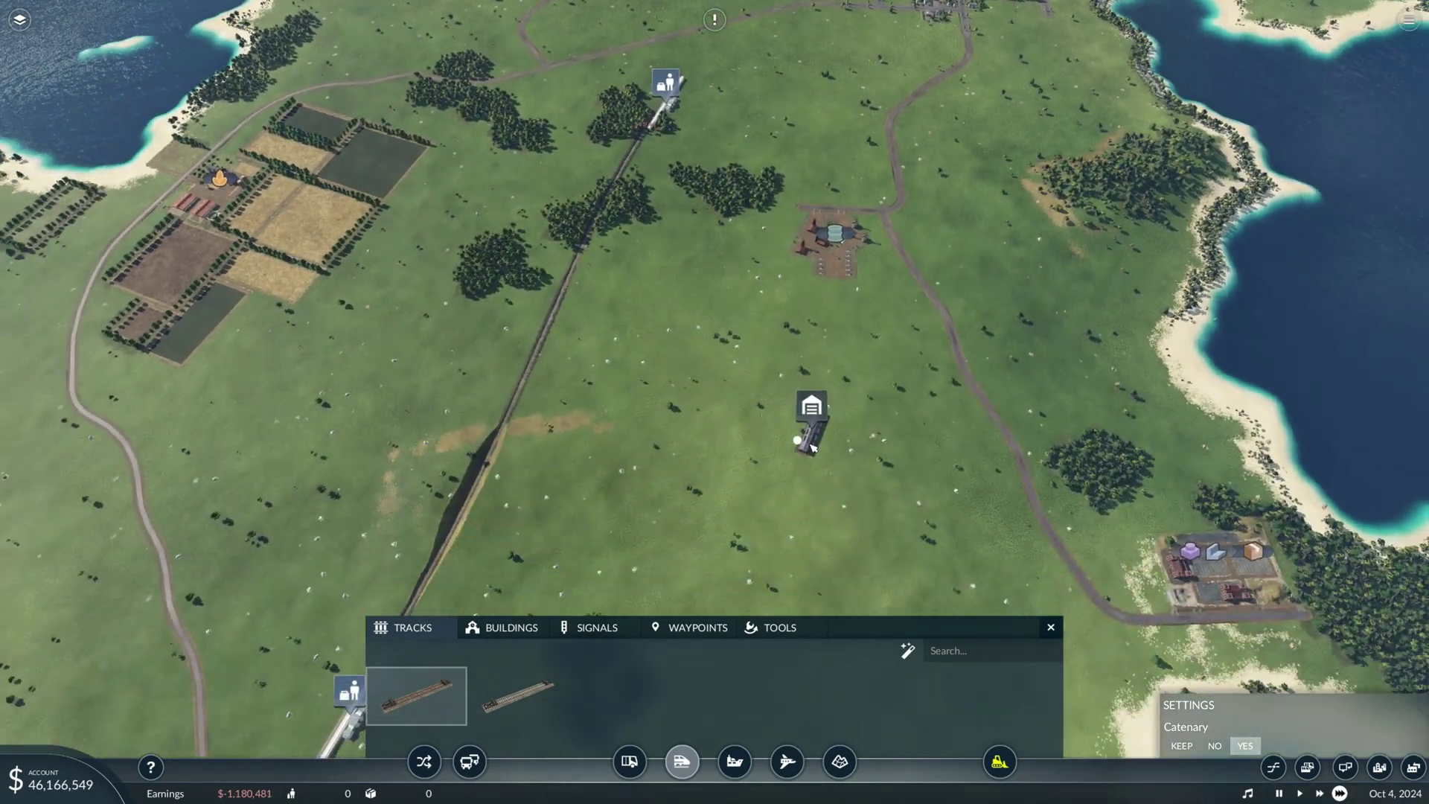
pyautogui.click(837, 403)
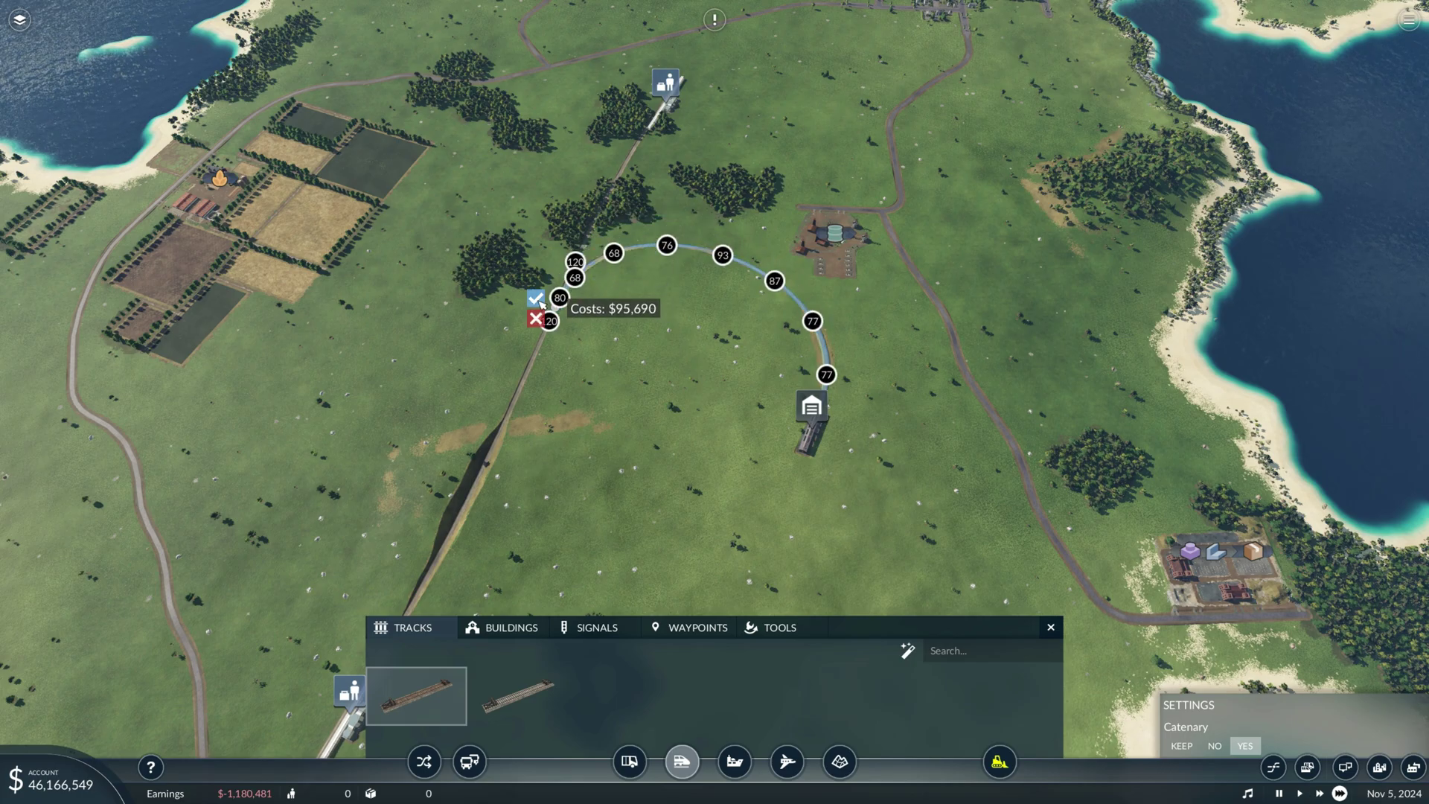
pyautogui.click(536, 299)
# - Finish the track, then buy an Ahnenzug train from the depot's purchase window
pyautogui.press('s')
pyautogui.click(804, 322)
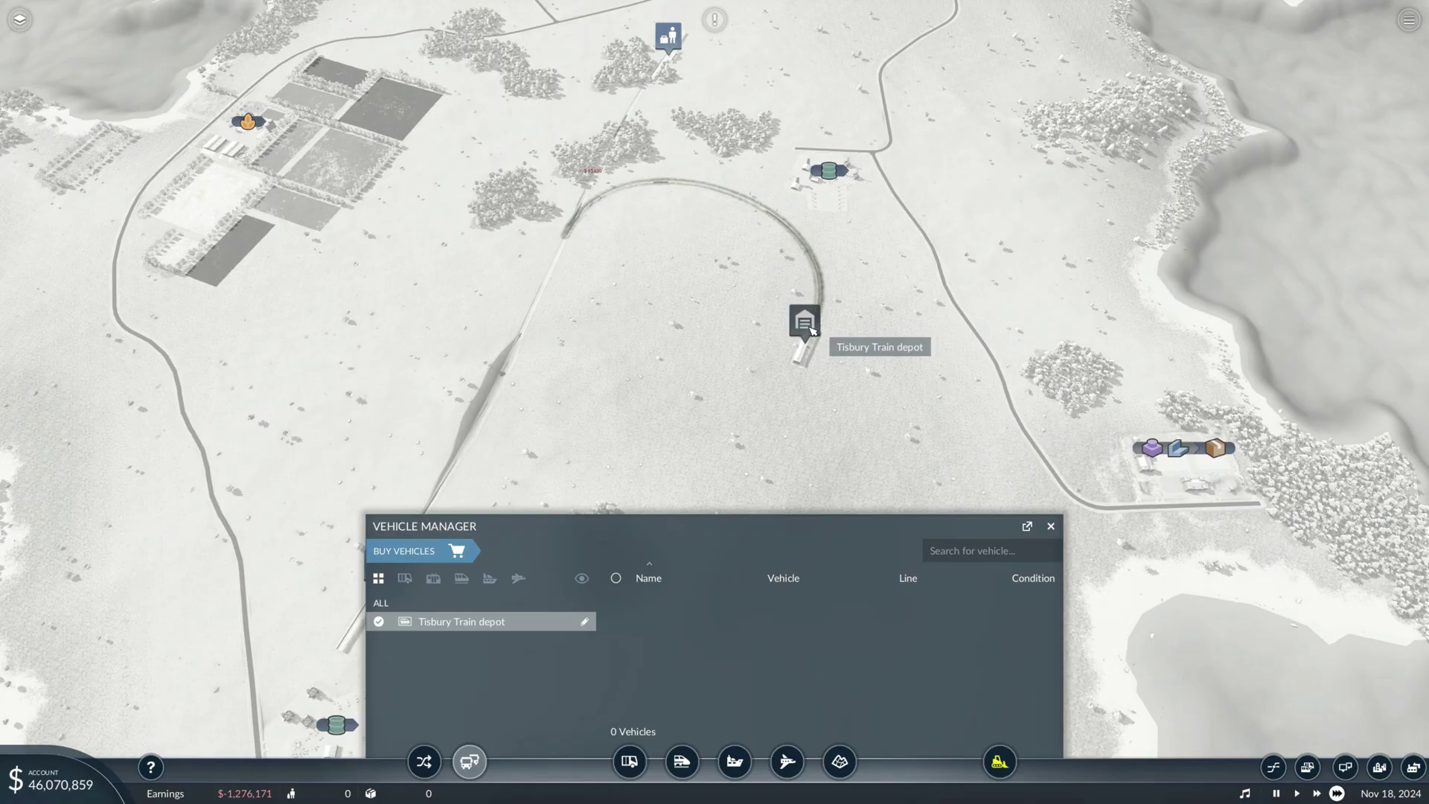
pyautogui.click(458, 548)
pyautogui.click(523, 349)
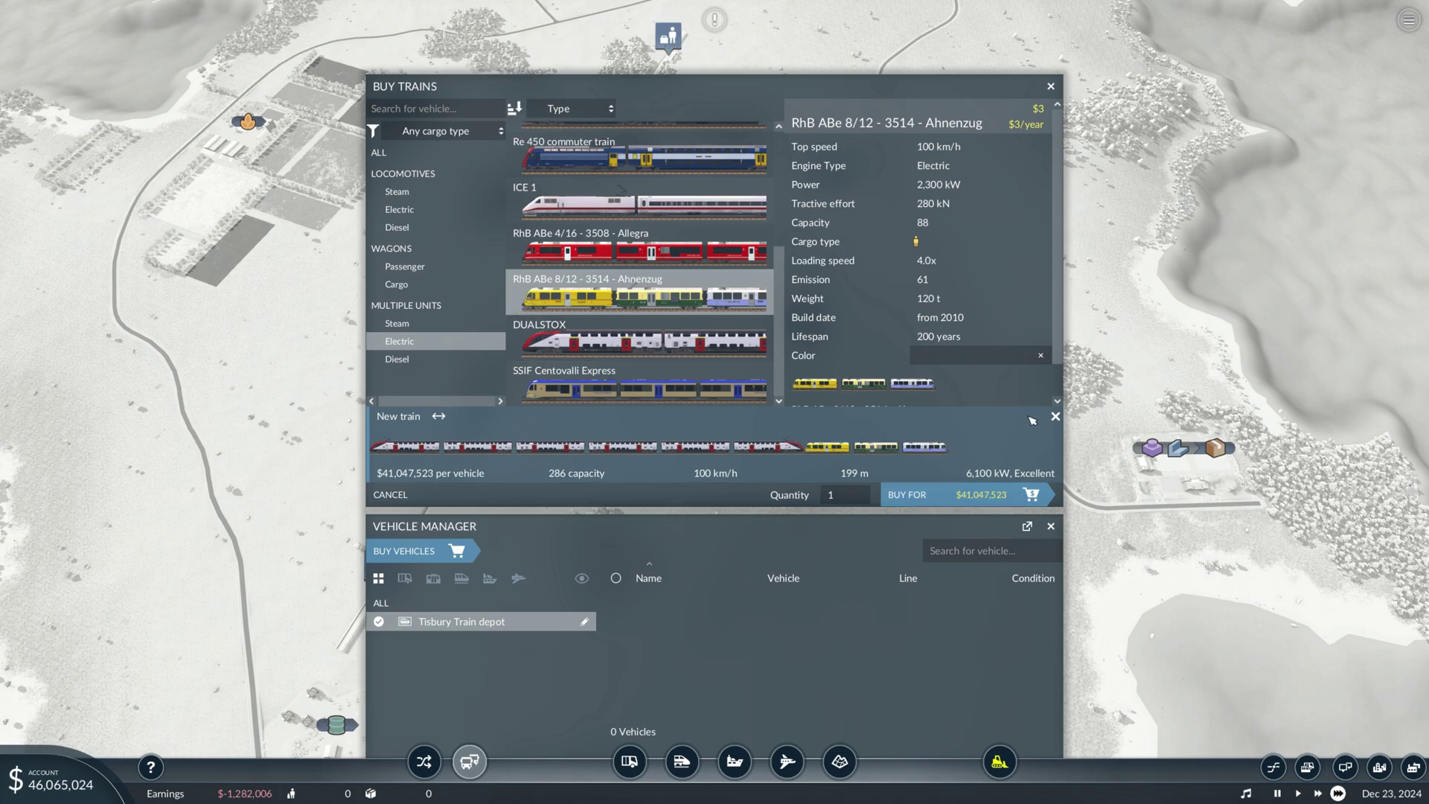
pyautogui.click(1054, 417)
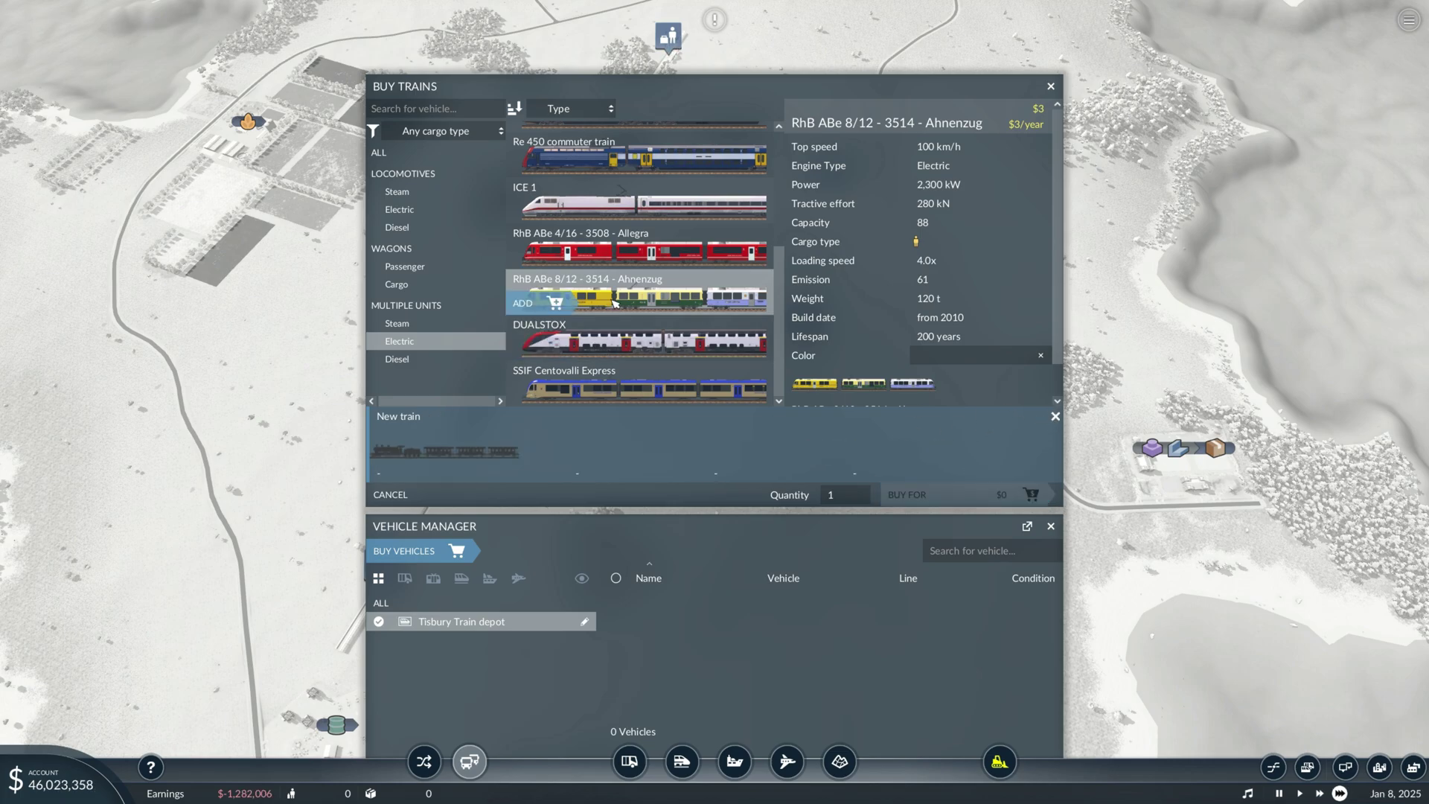
pyautogui.click(551, 304)
pyautogui.click(938, 494)
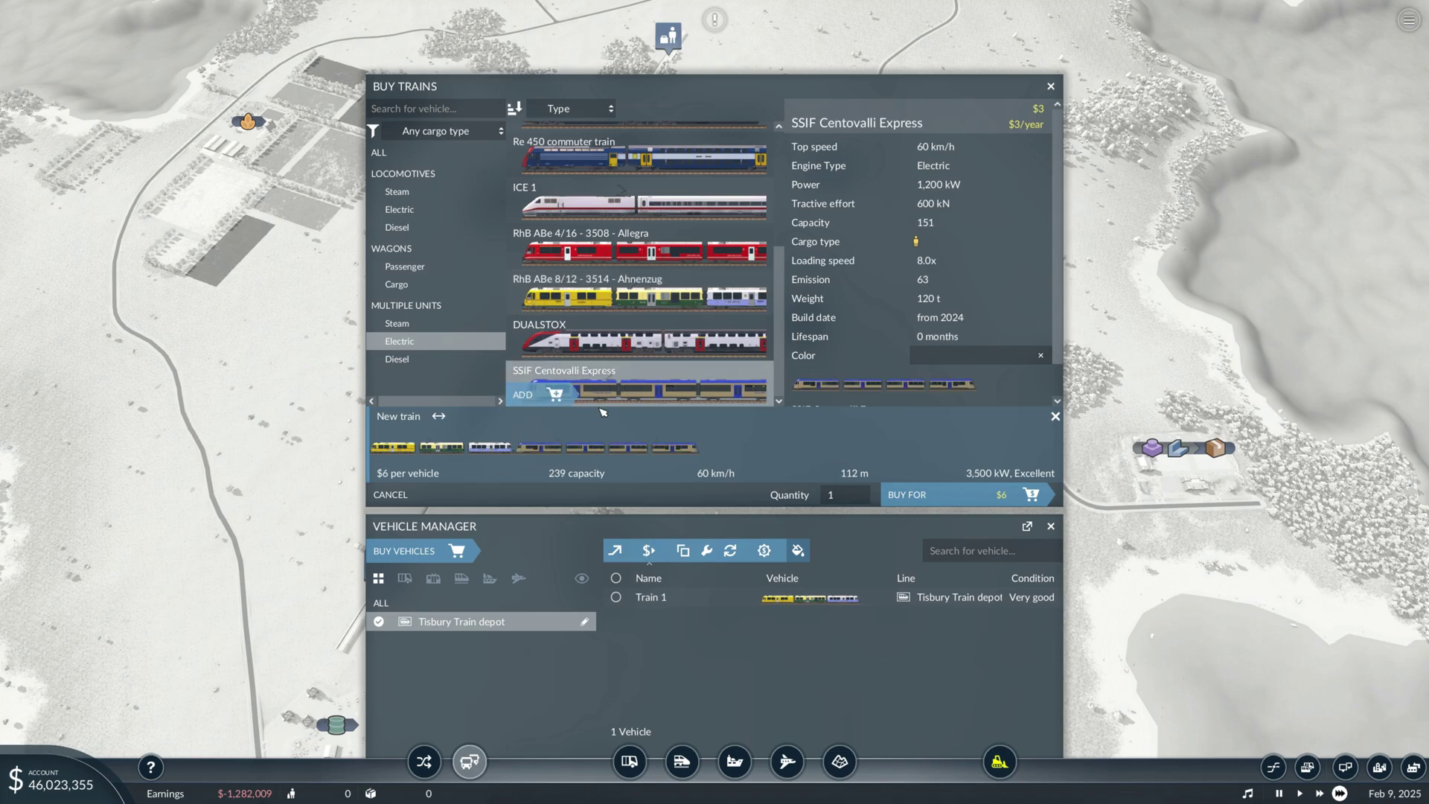
# - Buy an SSIF Centovalli Express and an RhB ABe 4/16 Allegra train
pyautogui.click(444, 447)
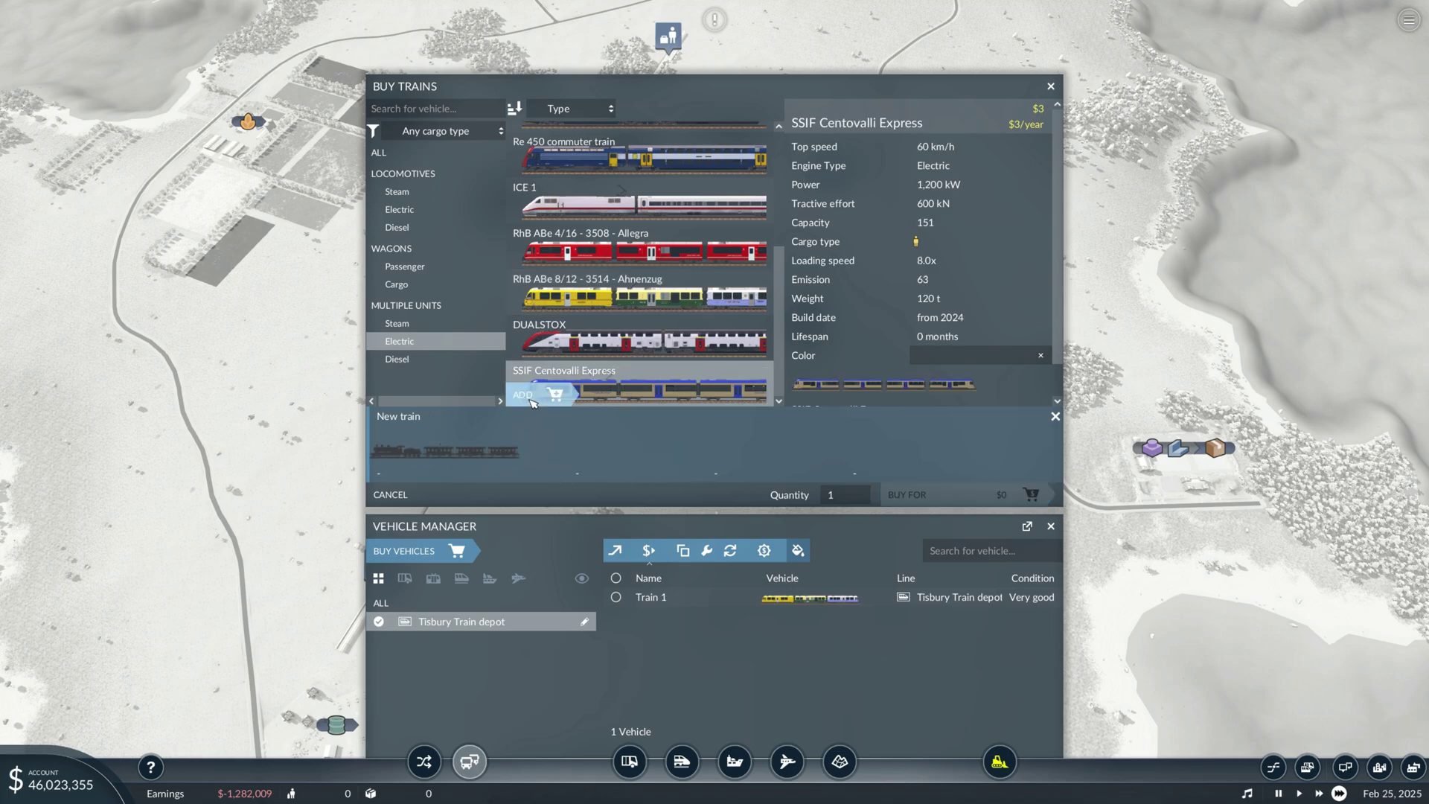
pyautogui.click(533, 398)
pyautogui.click(938, 495)
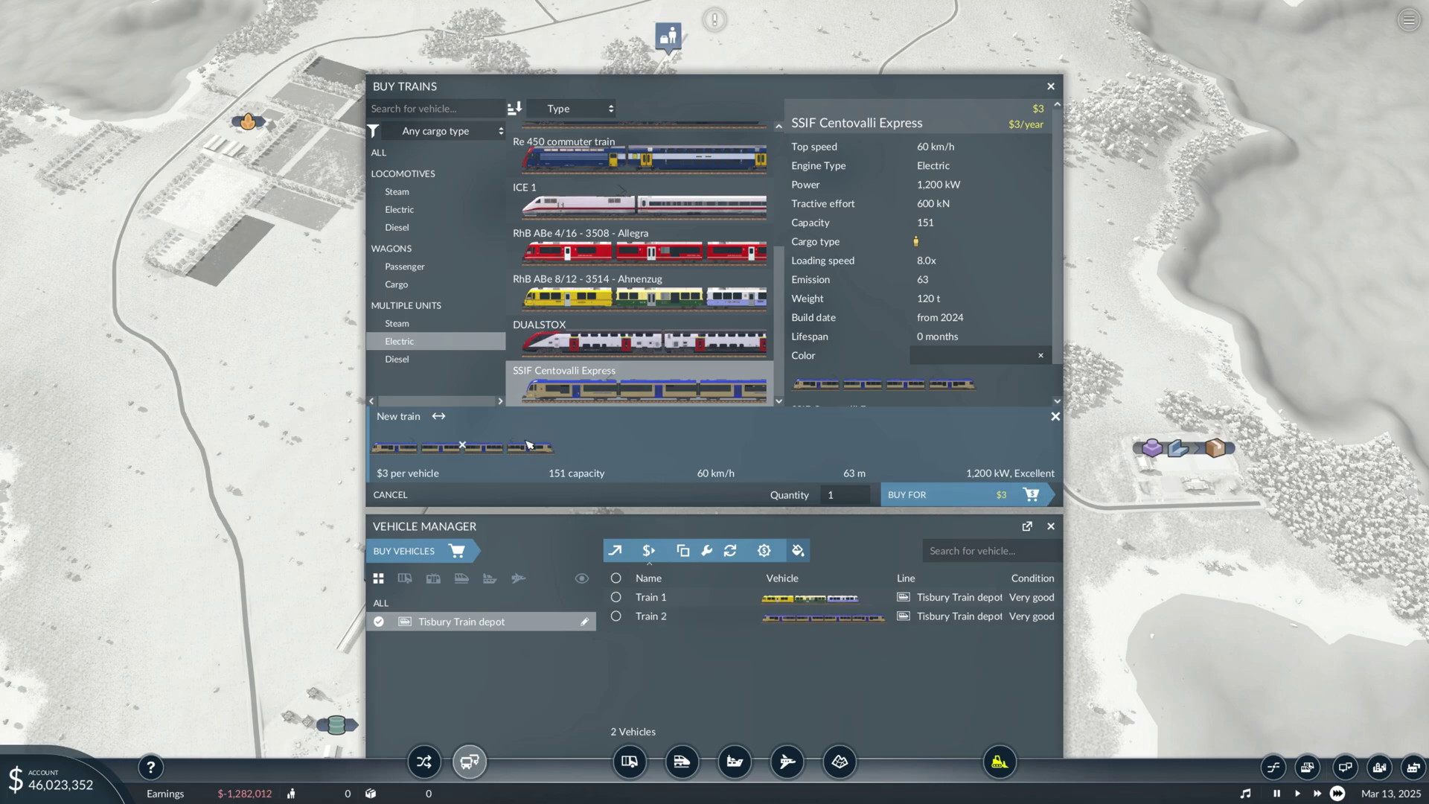
pyautogui.click(465, 447)
pyautogui.click(581, 251)
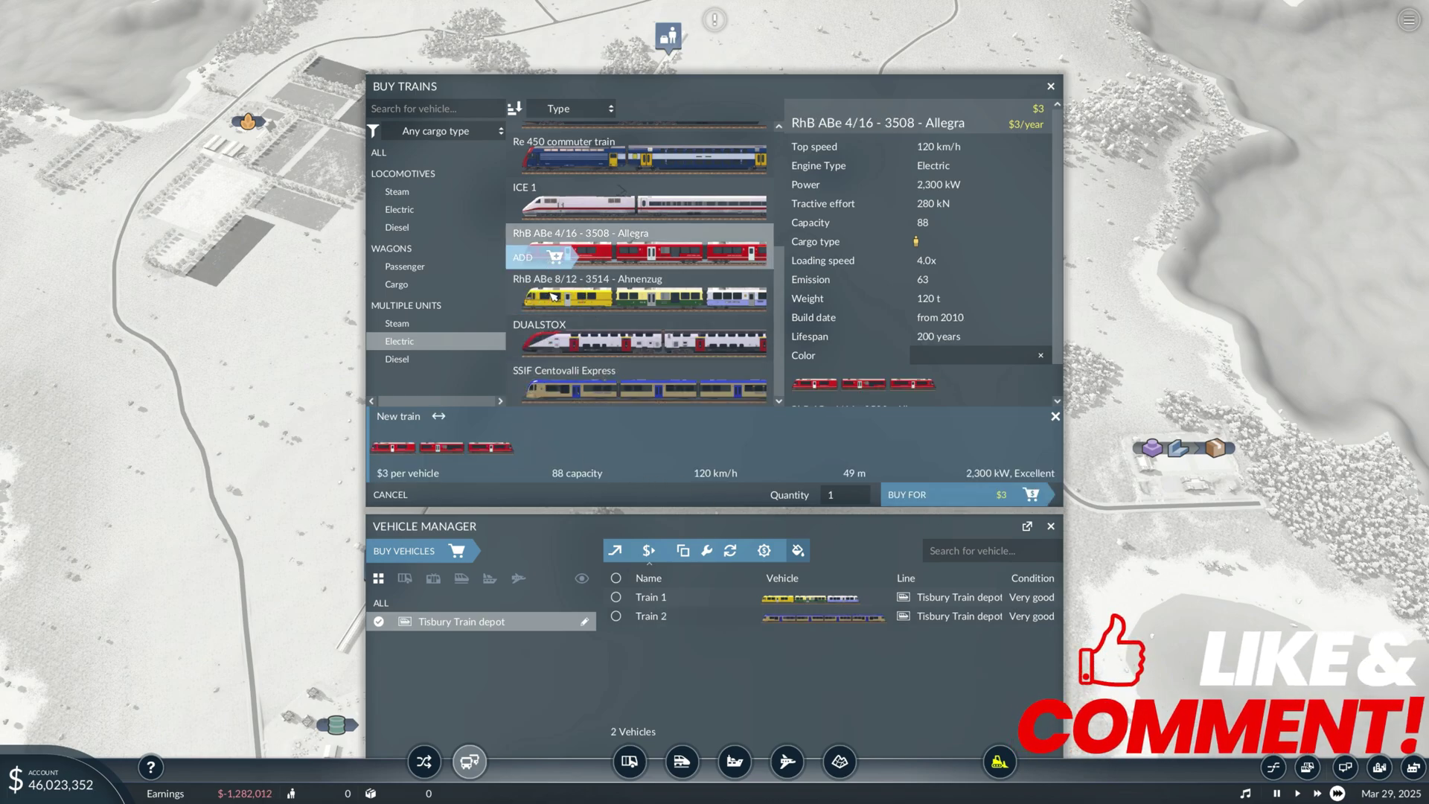
pyautogui.click(969, 496)
pyautogui.click(1052, 87)
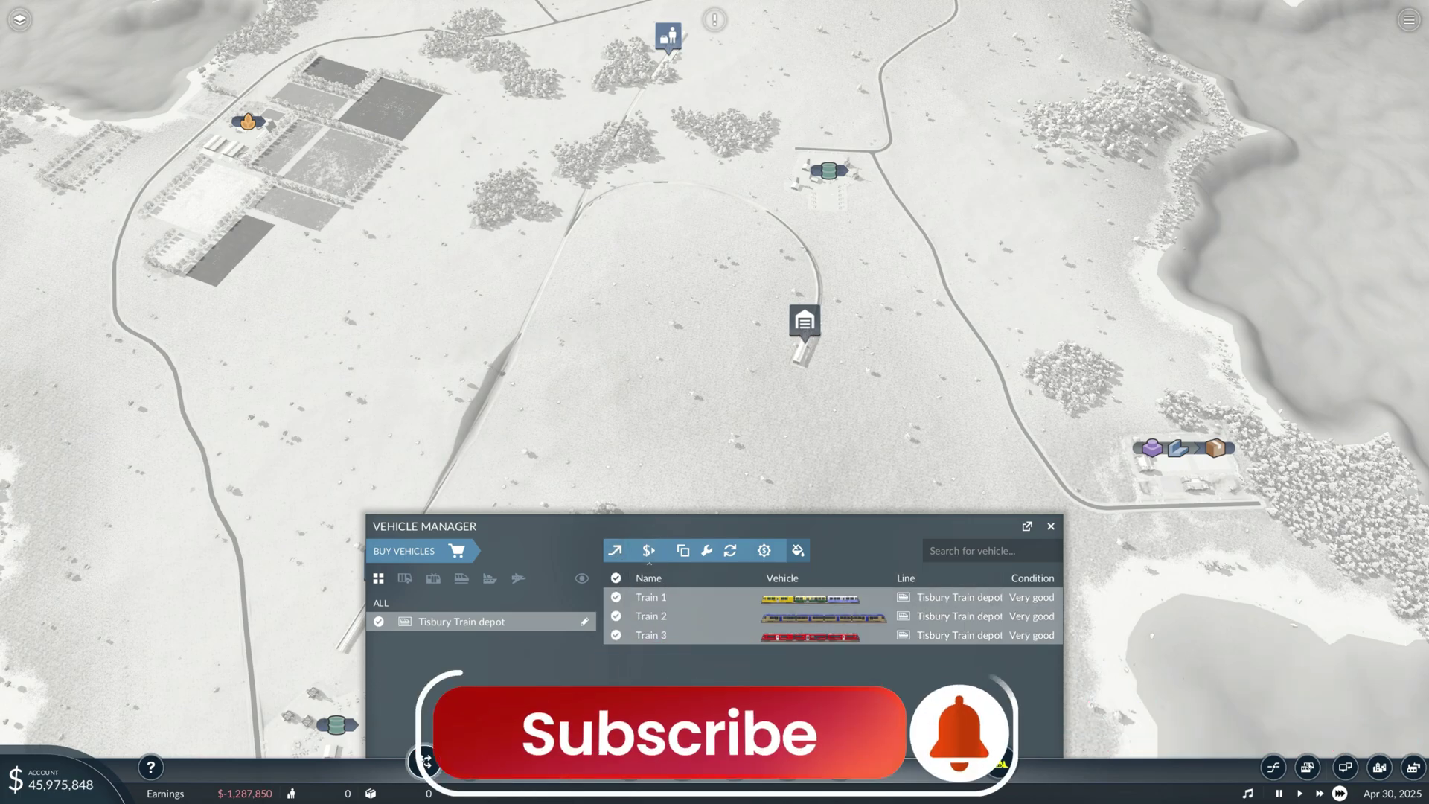
# - Create Line 1 with Tisbury and the second station, and assign all three trains
pyautogui.press('l')
pyautogui.click(405, 555)
pyautogui.click(612, 203)
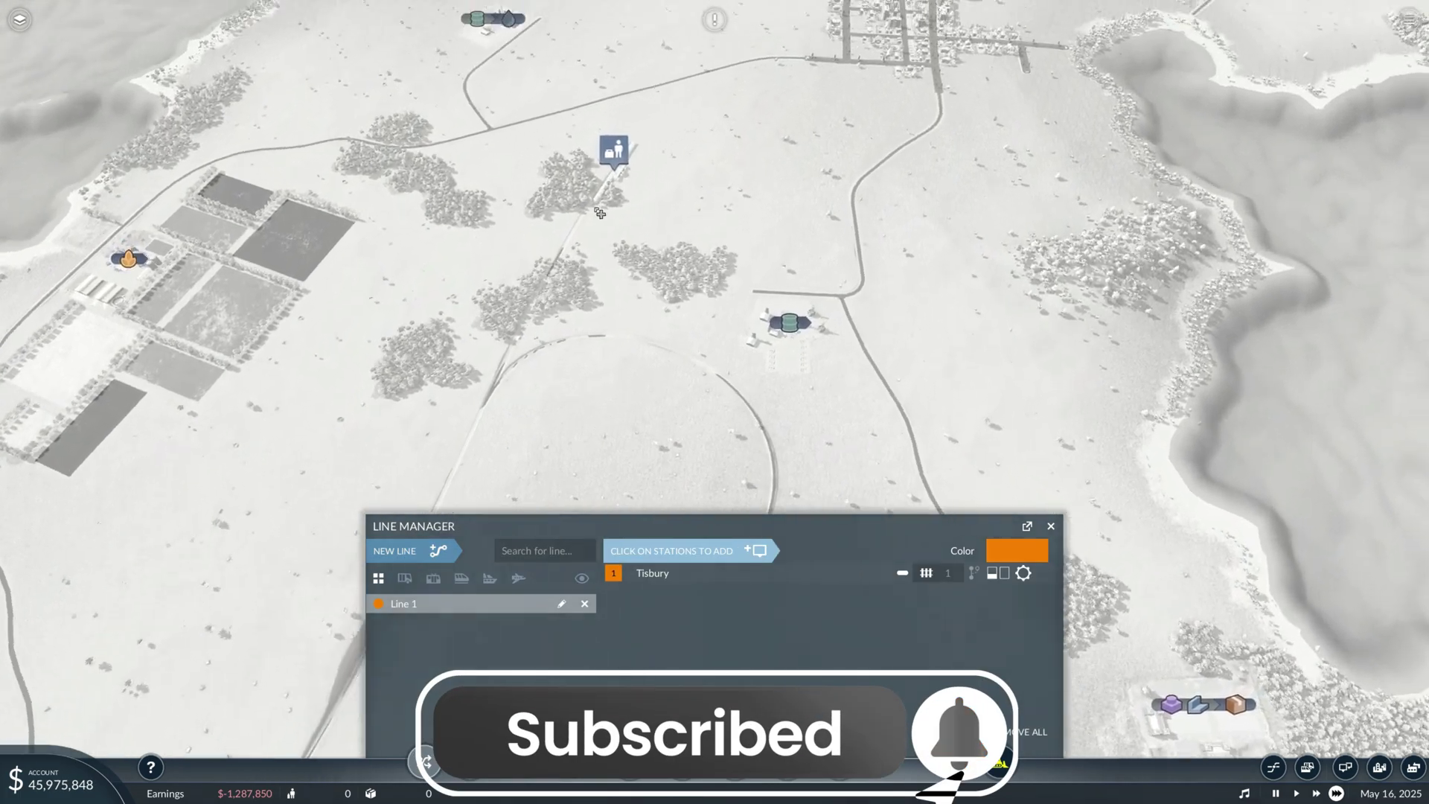
pyautogui.click(280, 683)
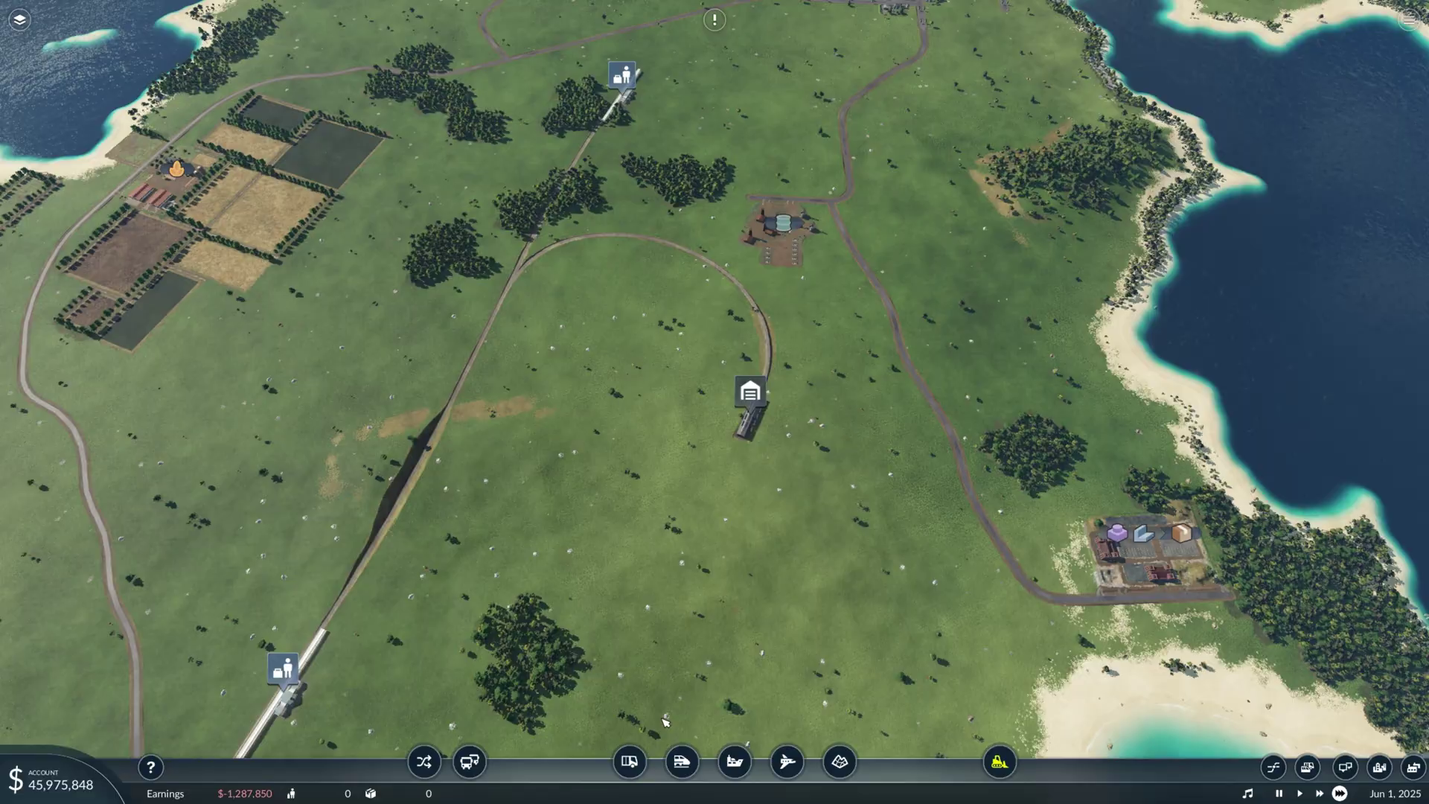
pyautogui.click(756, 399)
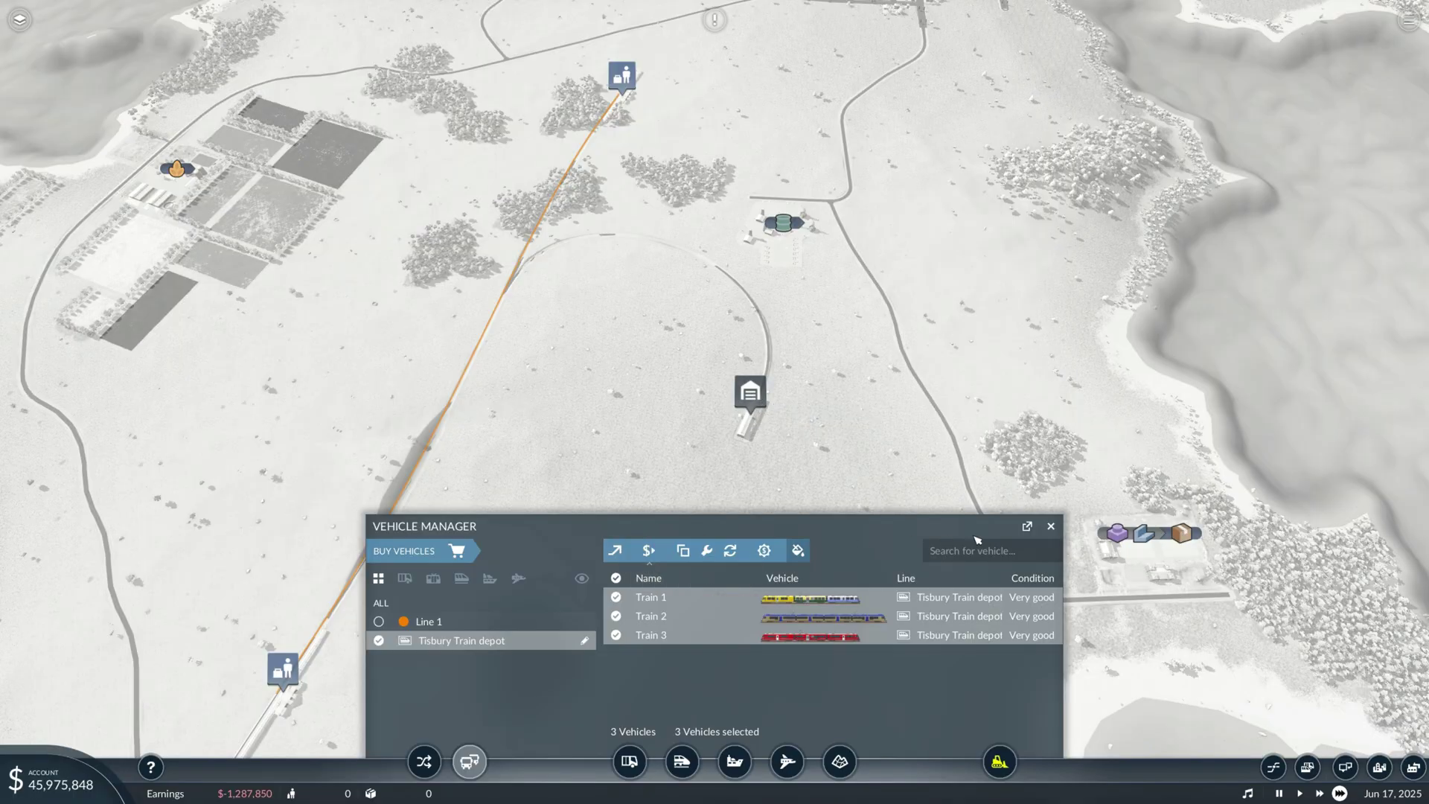
pyautogui.click(1060, 525)
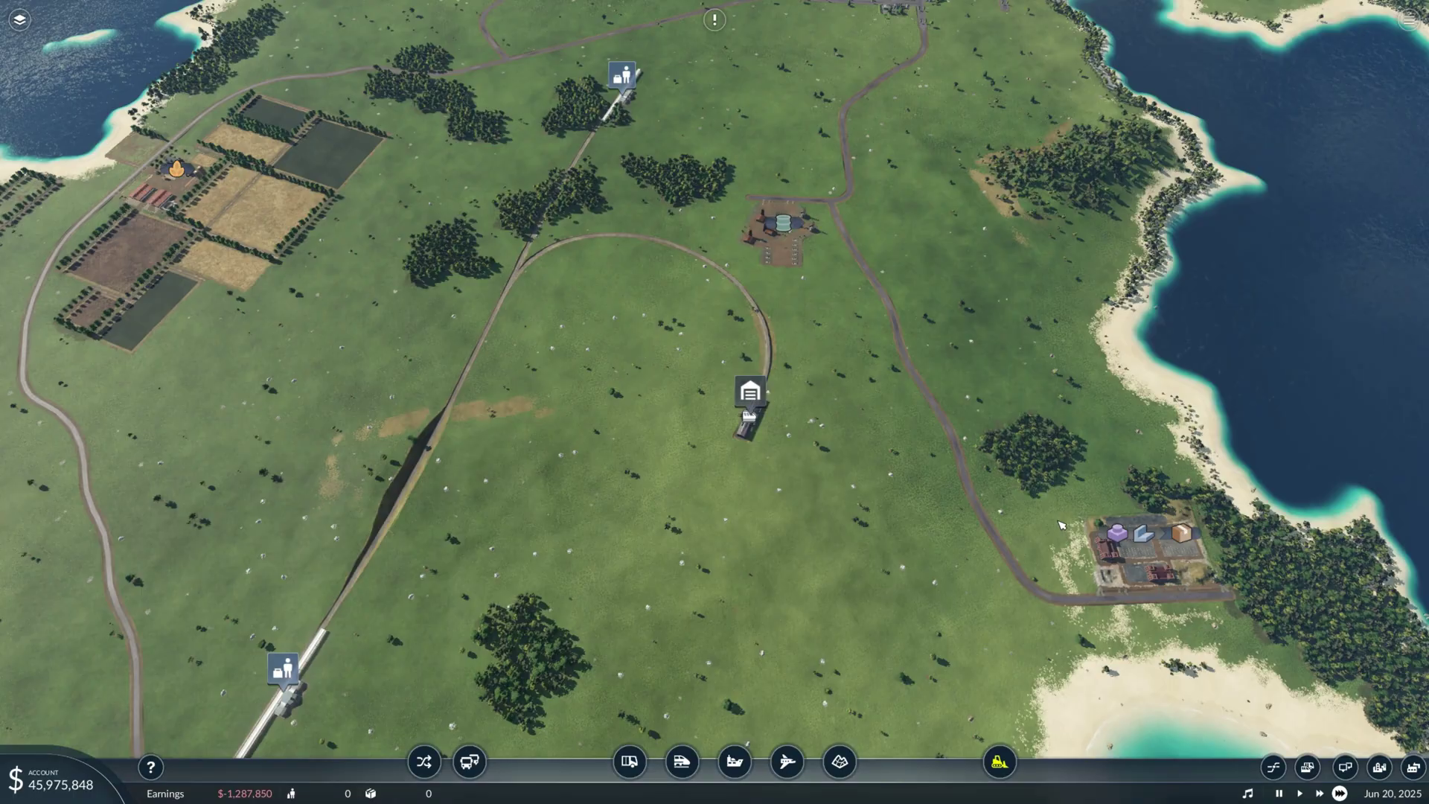
# - Open the yellow train's details, watch at fastest speed toward the depot, then pause
pyautogui.scroll(10, 990, 513)
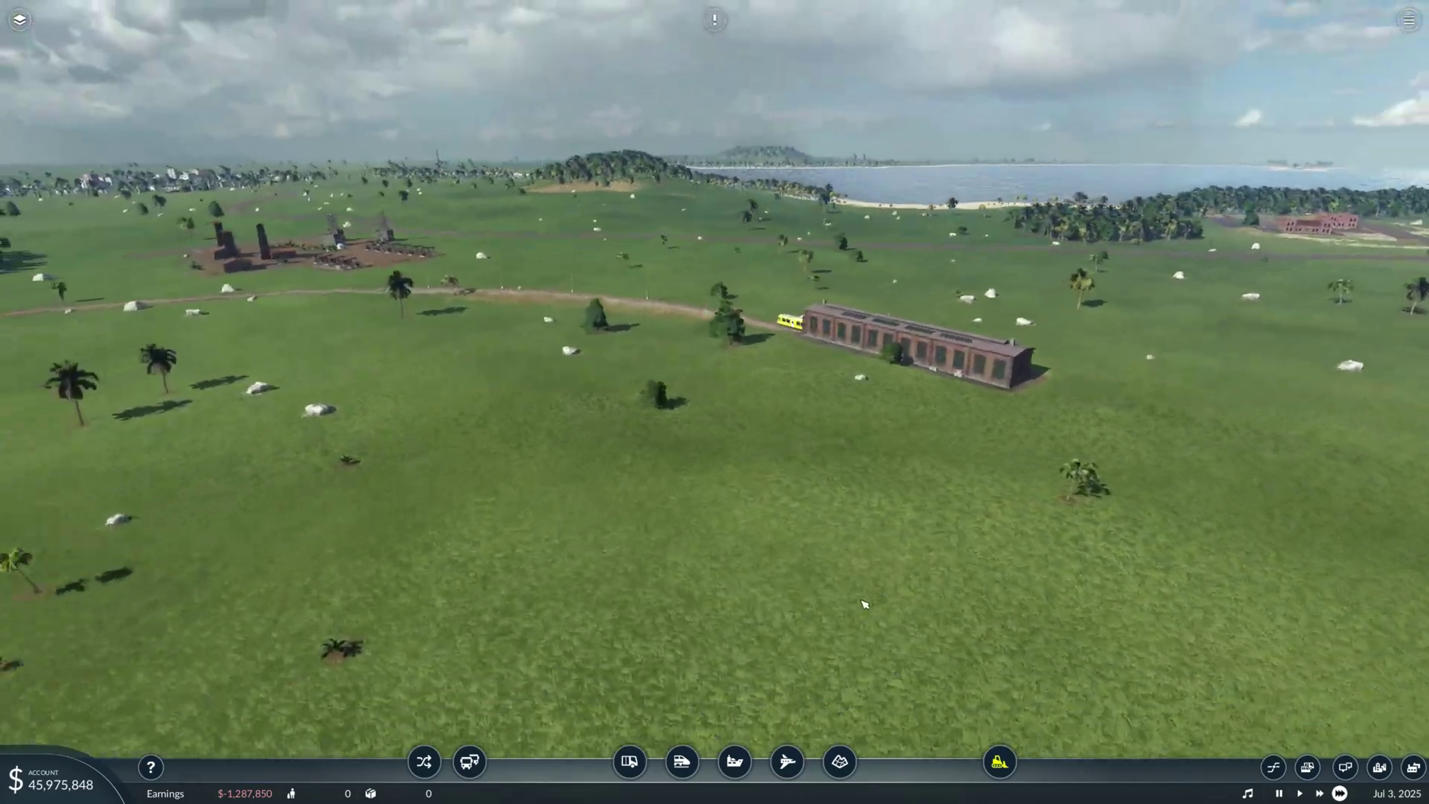
pyautogui.scroll(3, 851, 567)
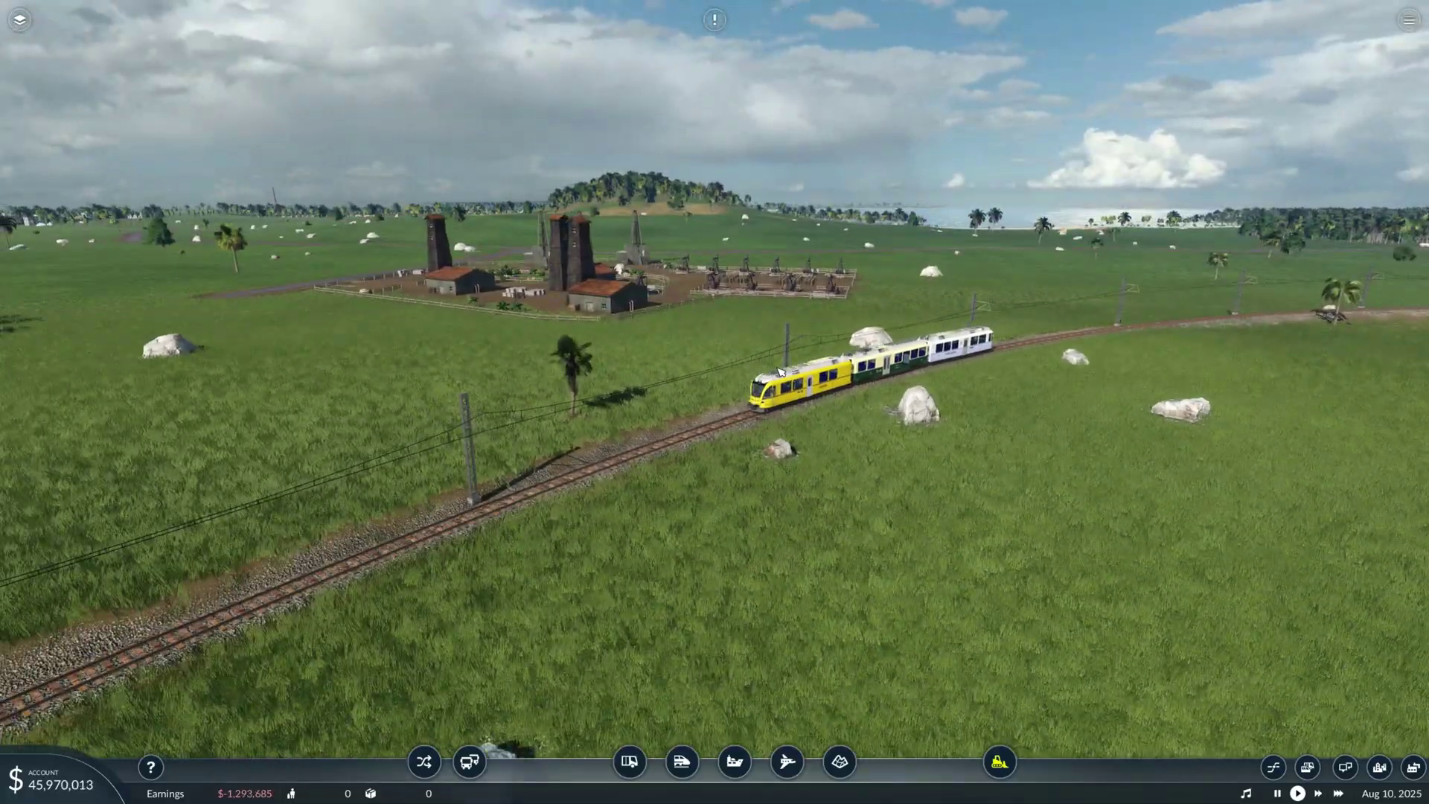
pyautogui.click(779, 372)
pyautogui.scroll(6, 745, 387)
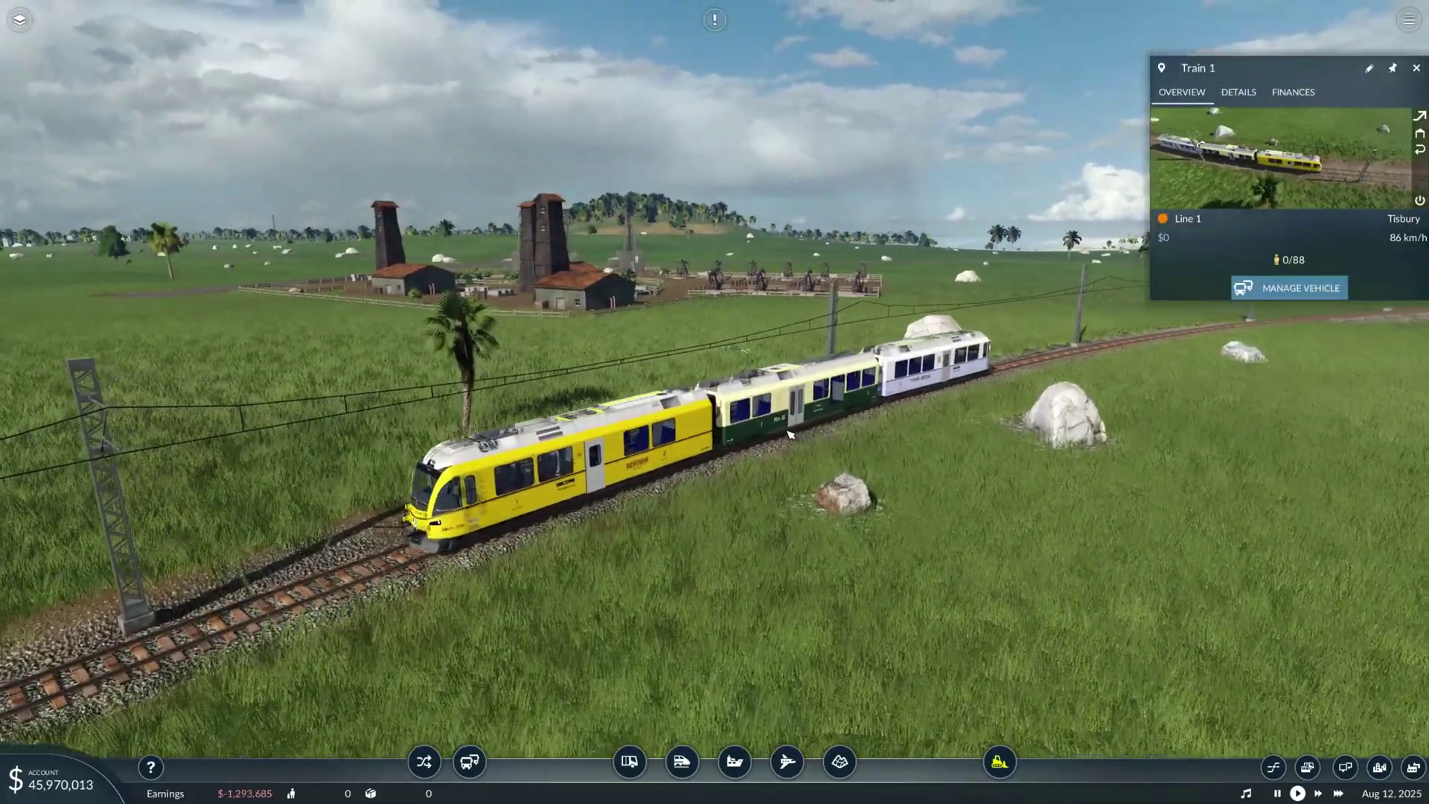
pyautogui.scroll(-5, 745, 492)
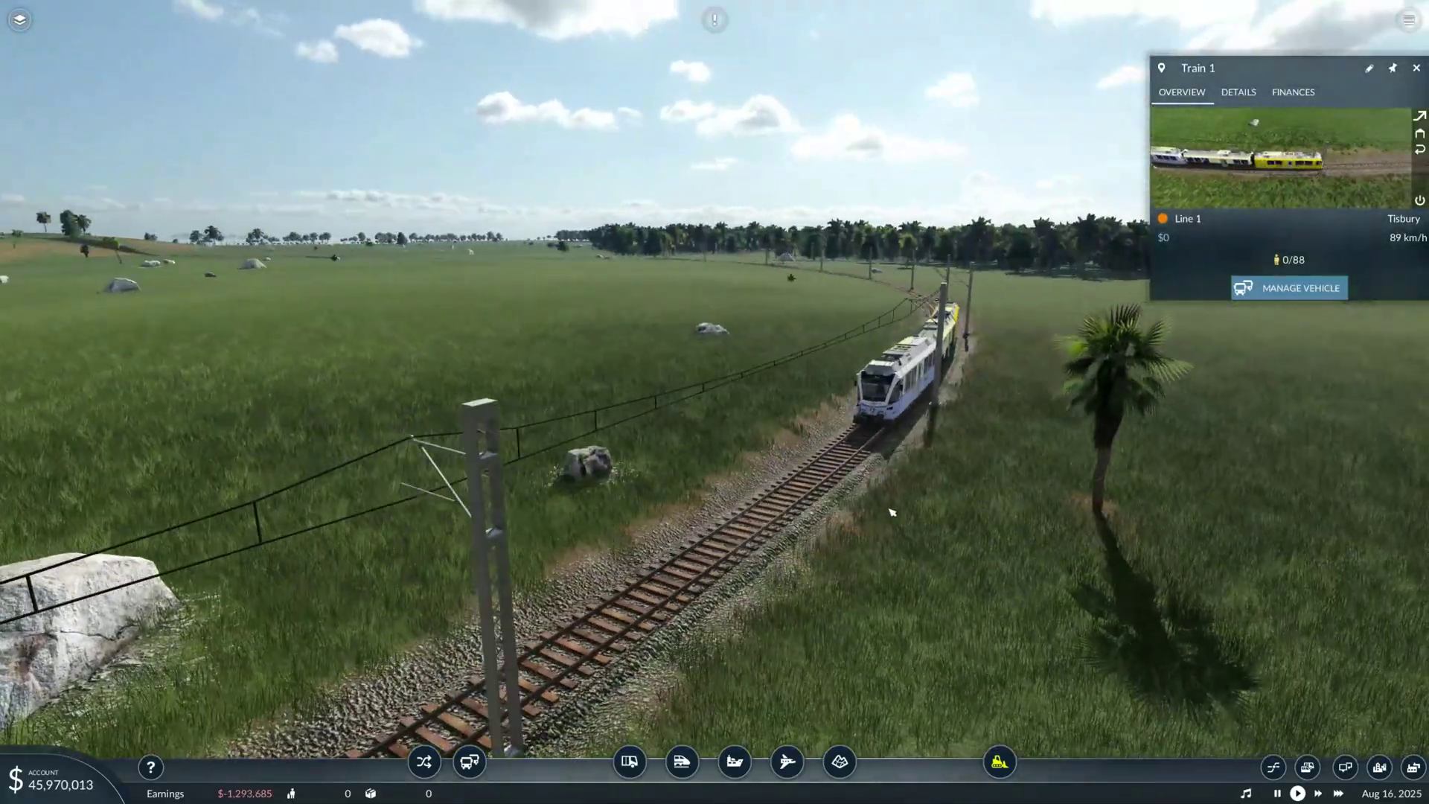
pyautogui.scroll(5, 860, 522)
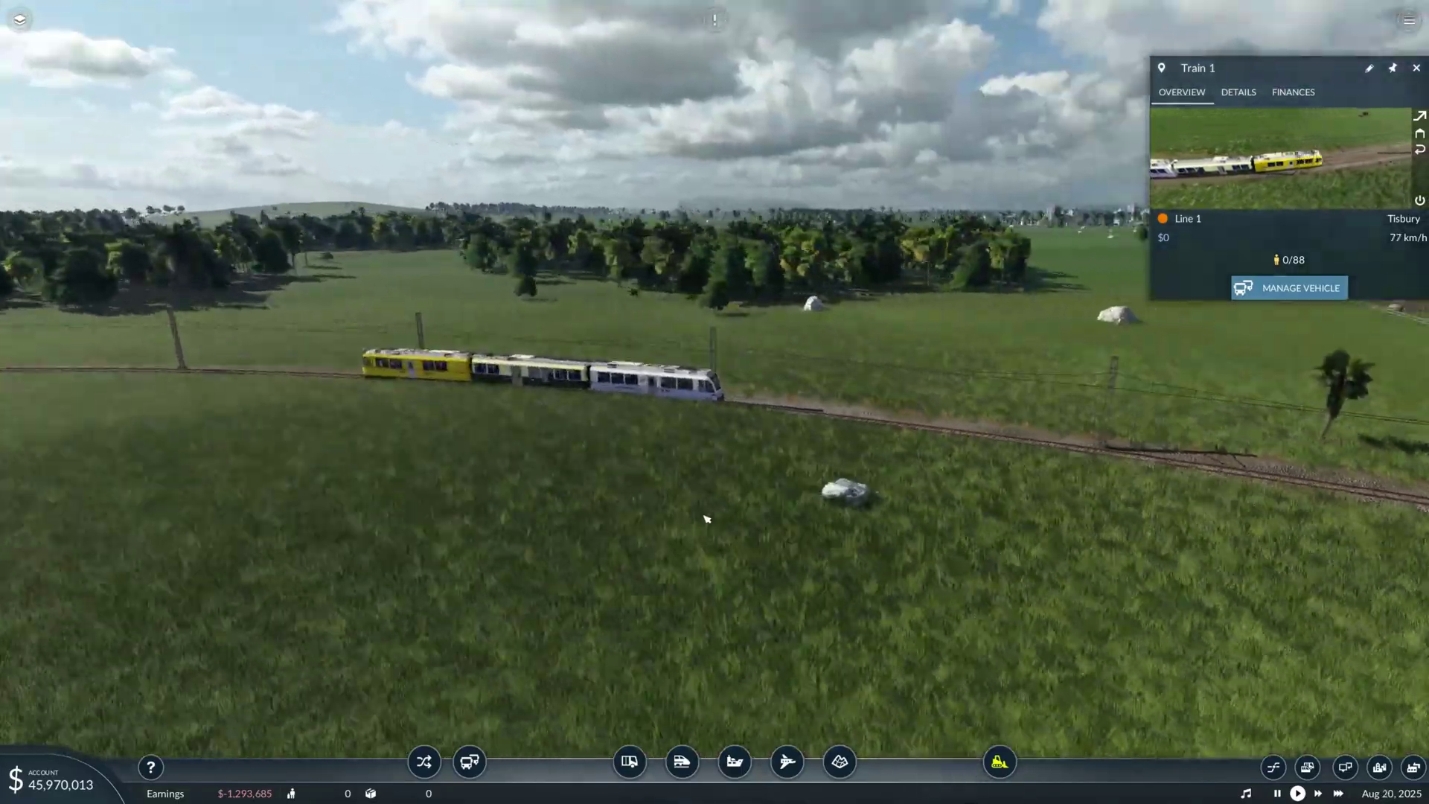
pyautogui.scroll(-8, 770, 545)
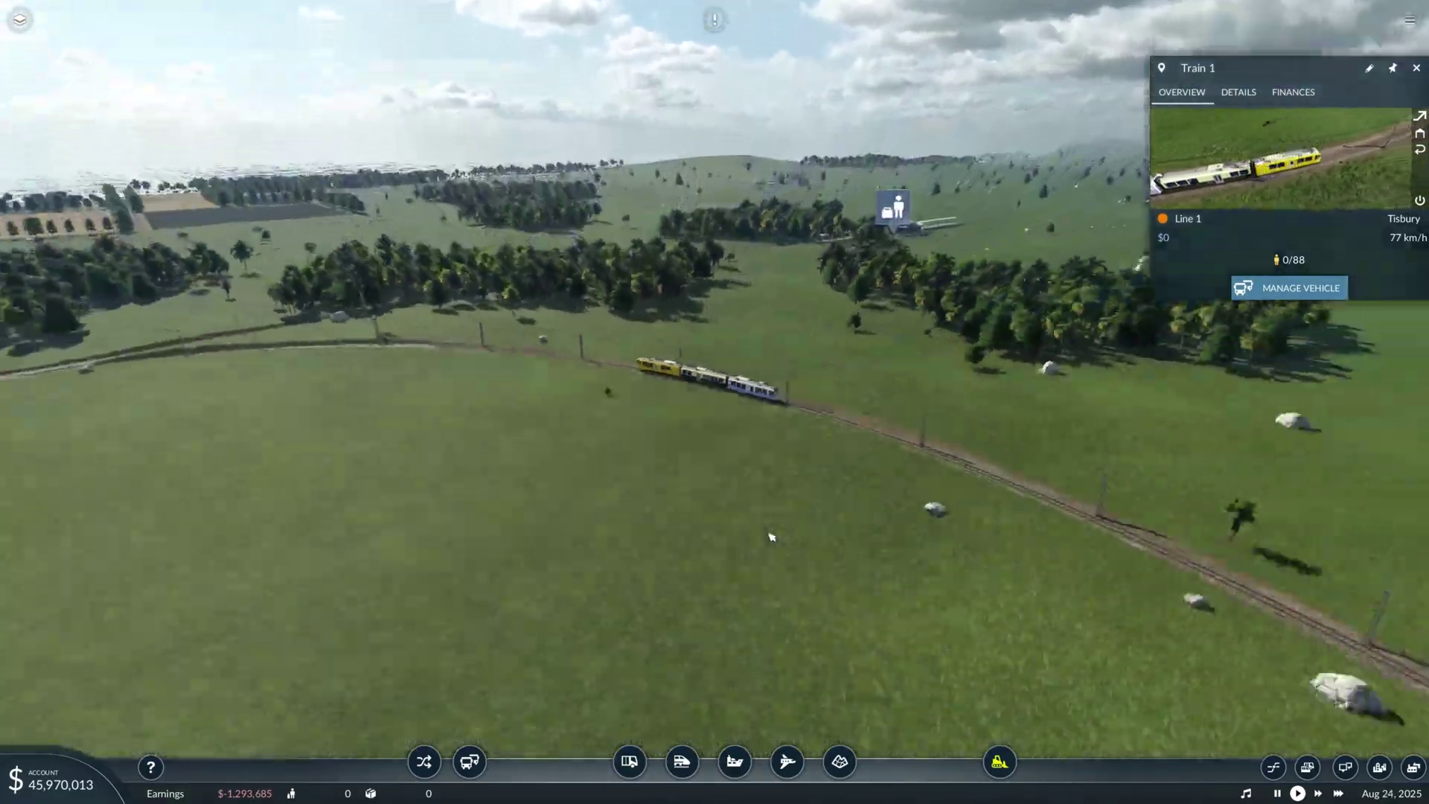
pyautogui.scroll(10, 1198, 616)
pyautogui.press('4')
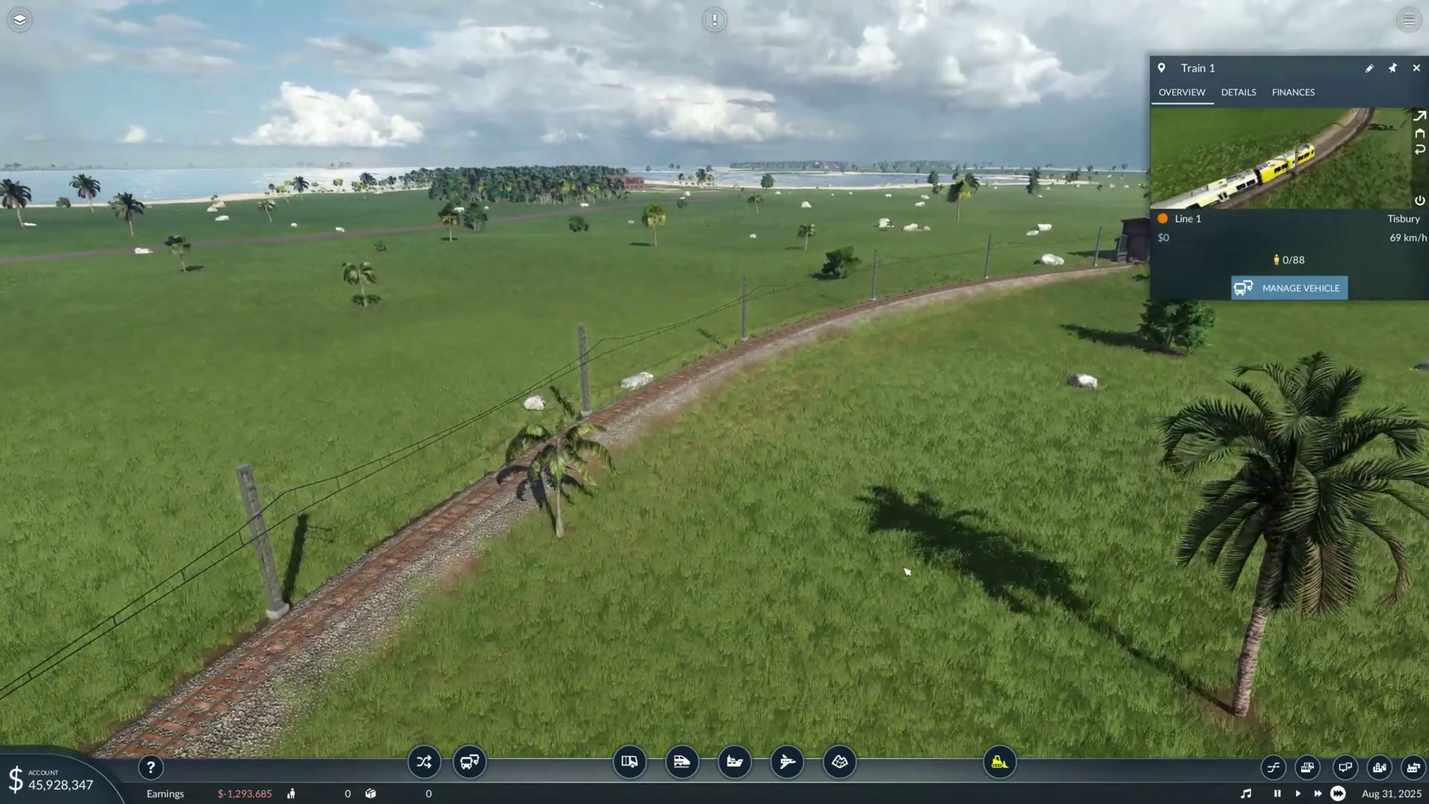
pyautogui.moveTo(907, 572); pyautogui.dragTo(816, 573)
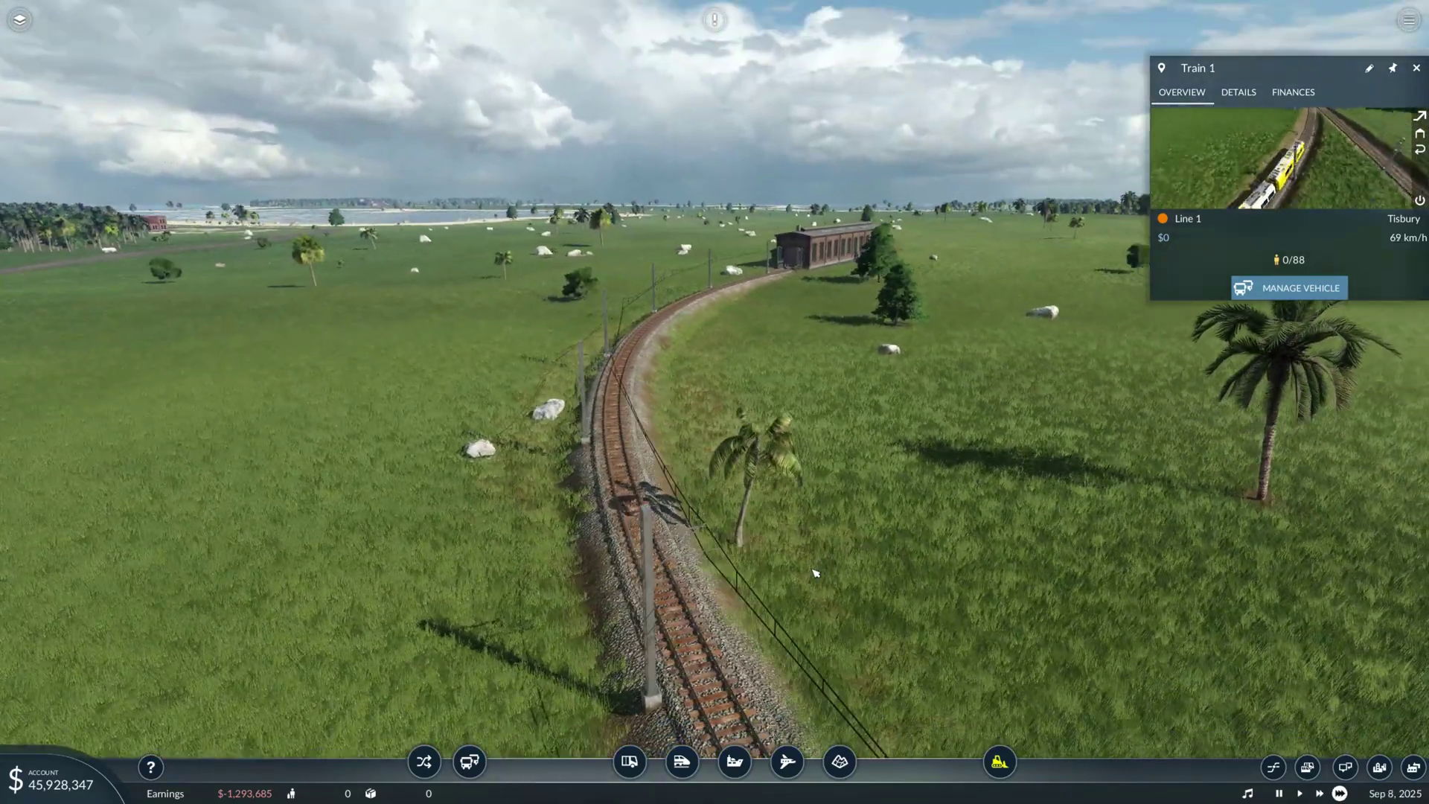
pyautogui.scroll(-8, 834, 566)
pyautogui.press('space')
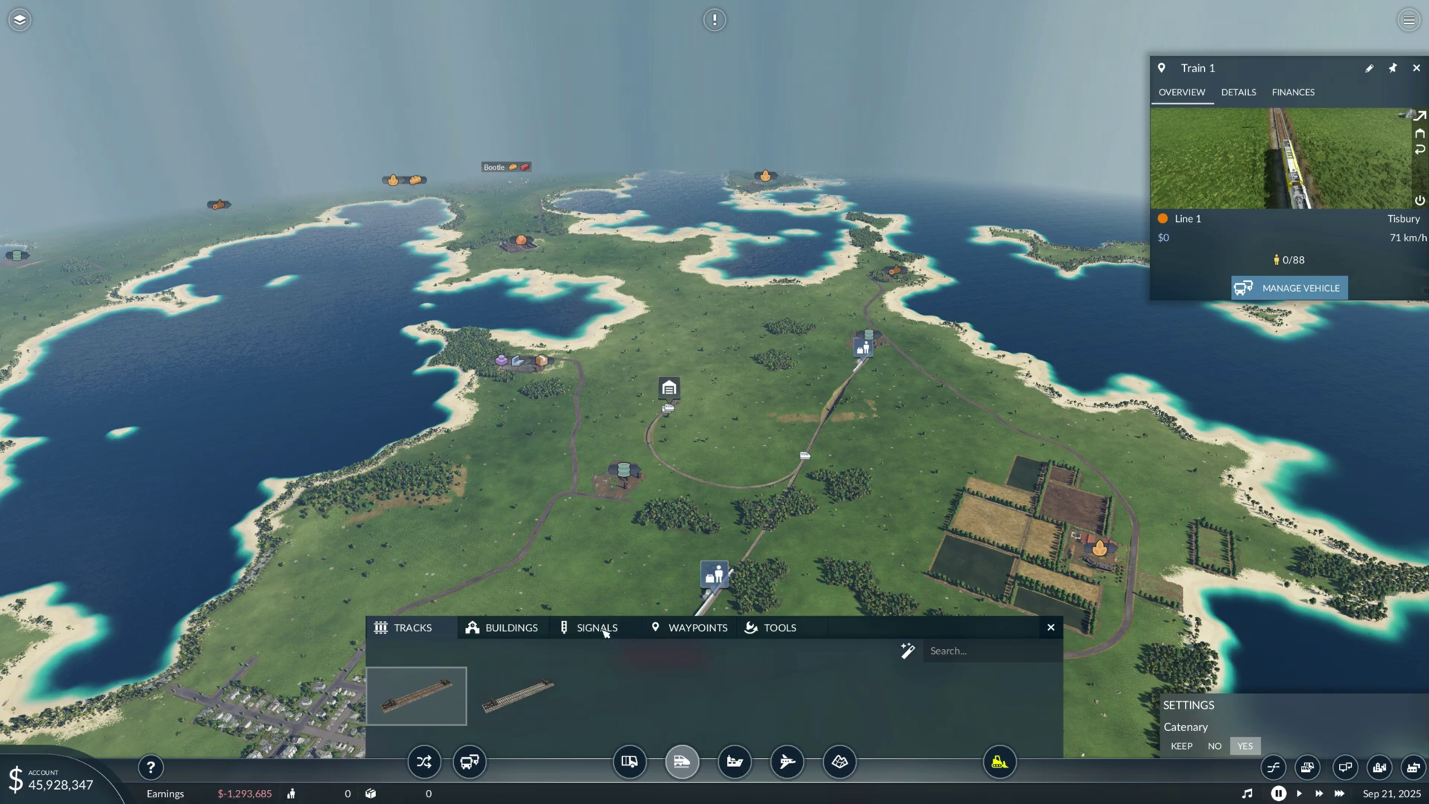
# - Place a rail signal on the depot loop track, close construction, and run at speed 4
pyautogui.scroll(10, 699, 583)
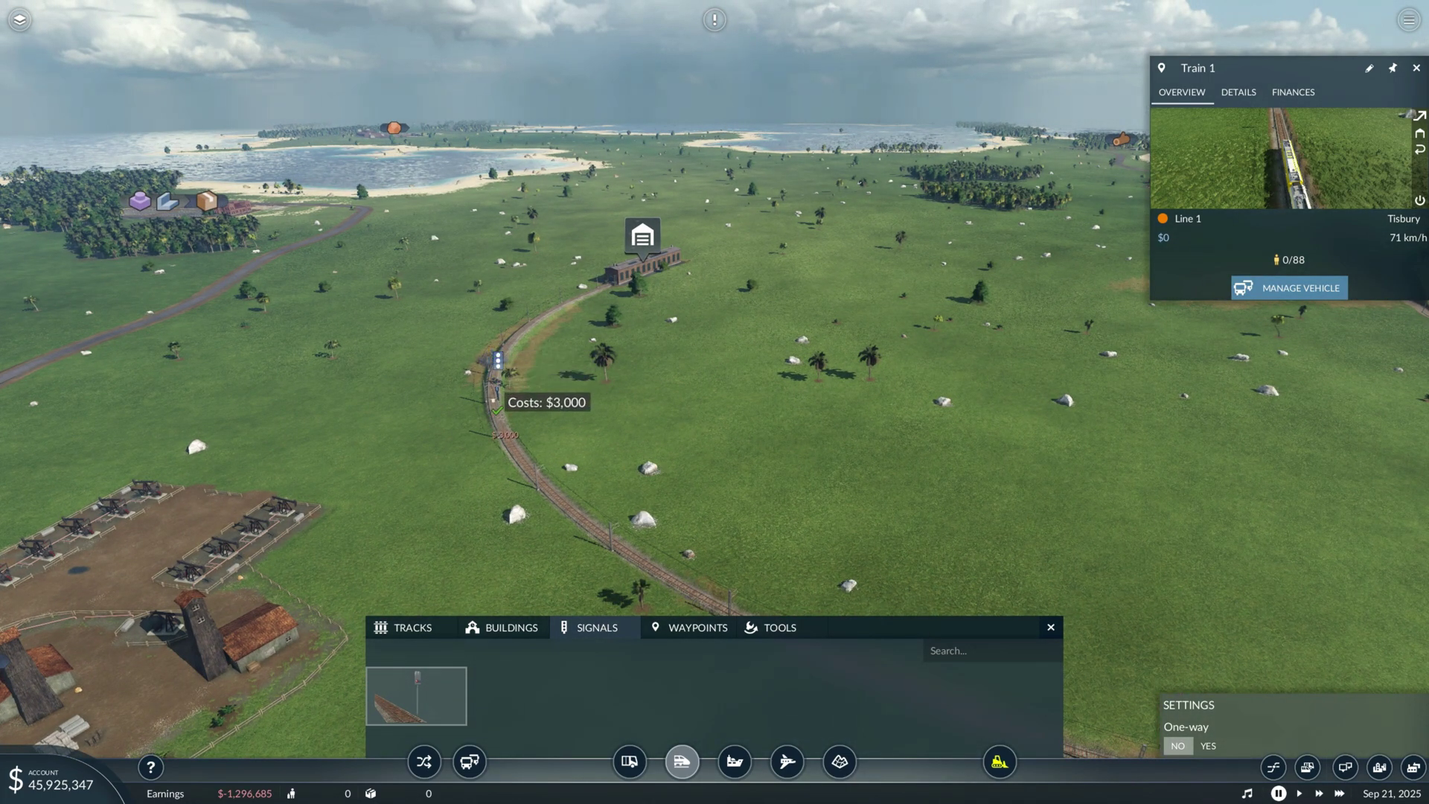
pyautogui.press('e')
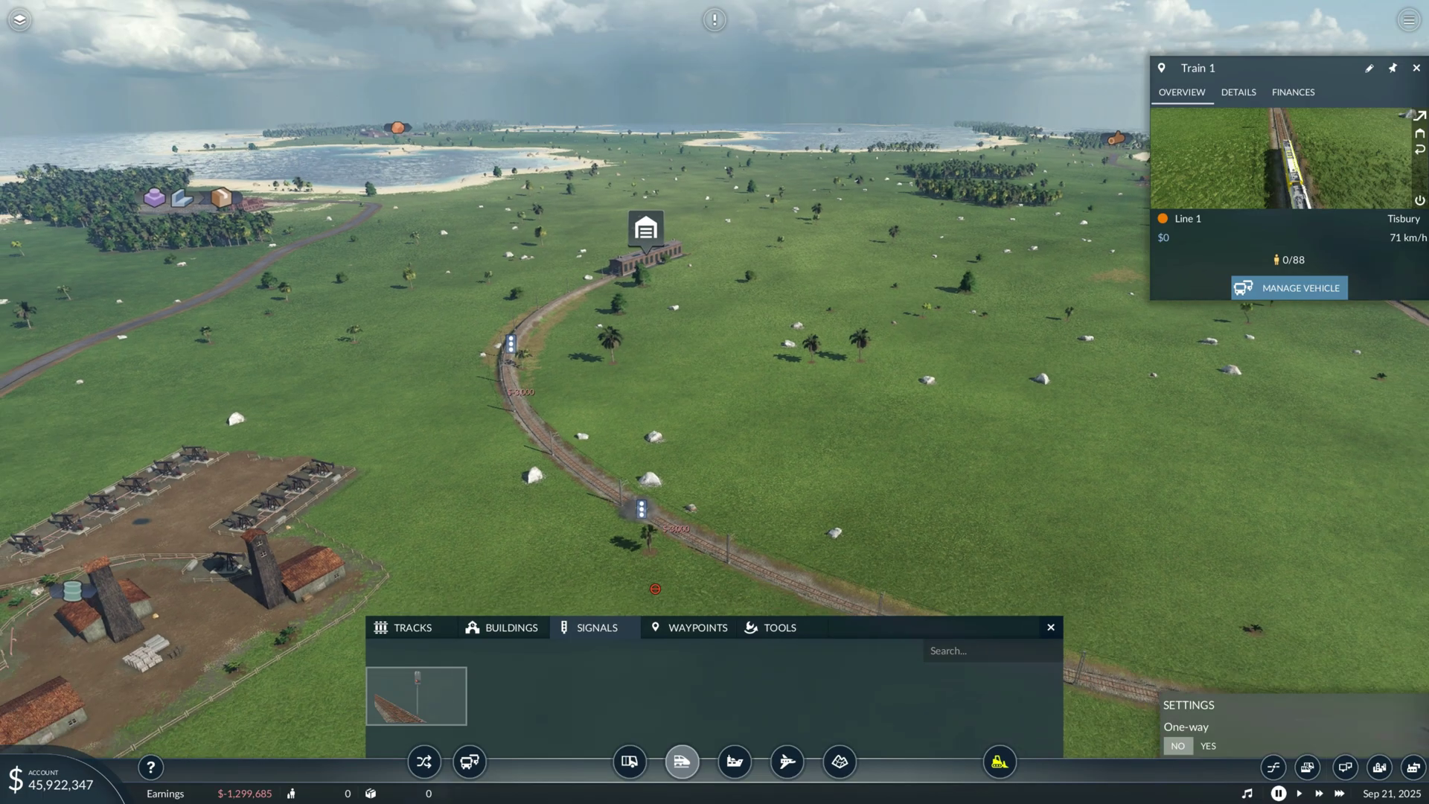
pyautogui.click(864, 469)
pyautogui.press('e')
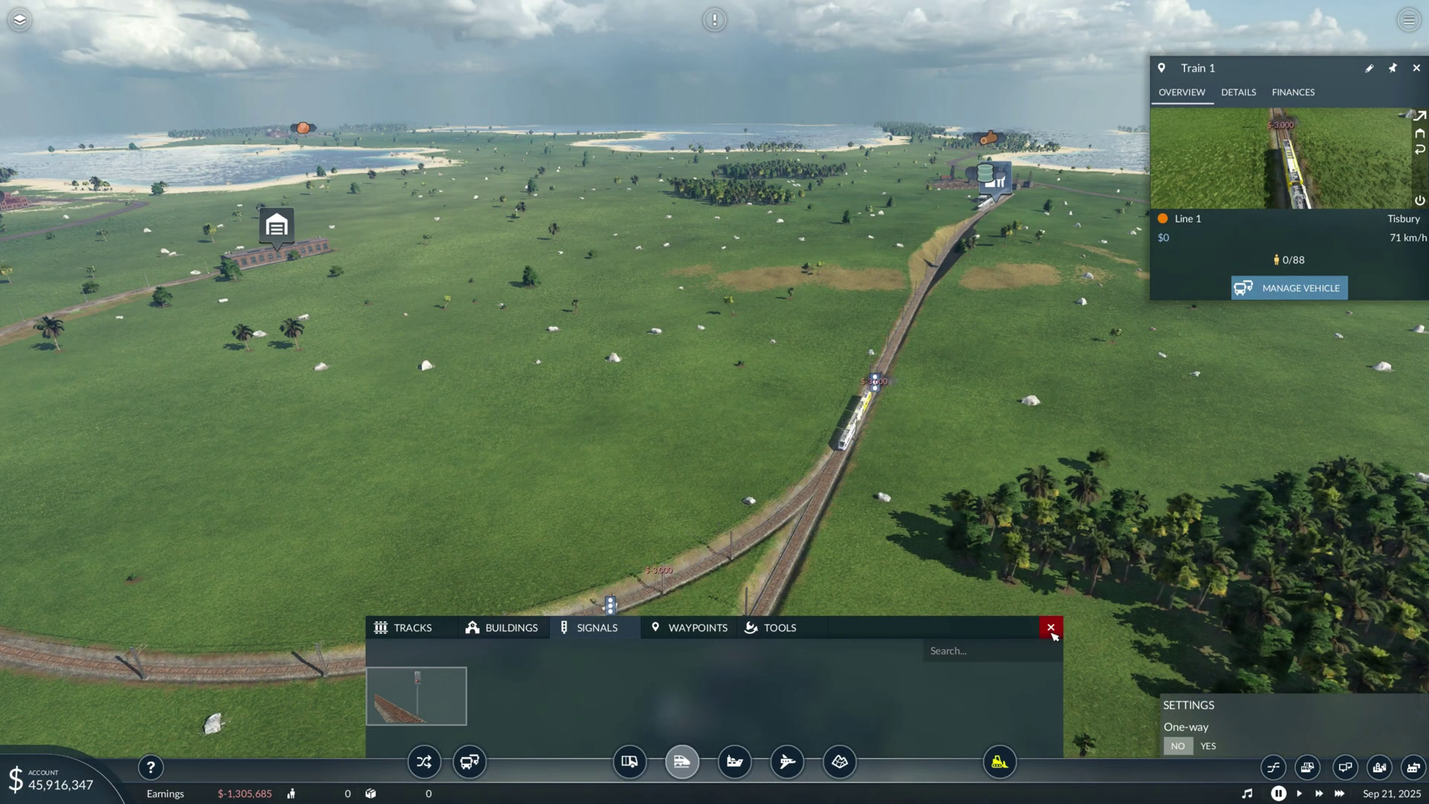
pyautogui.click(1051, 627)
pyautogui.press('4')
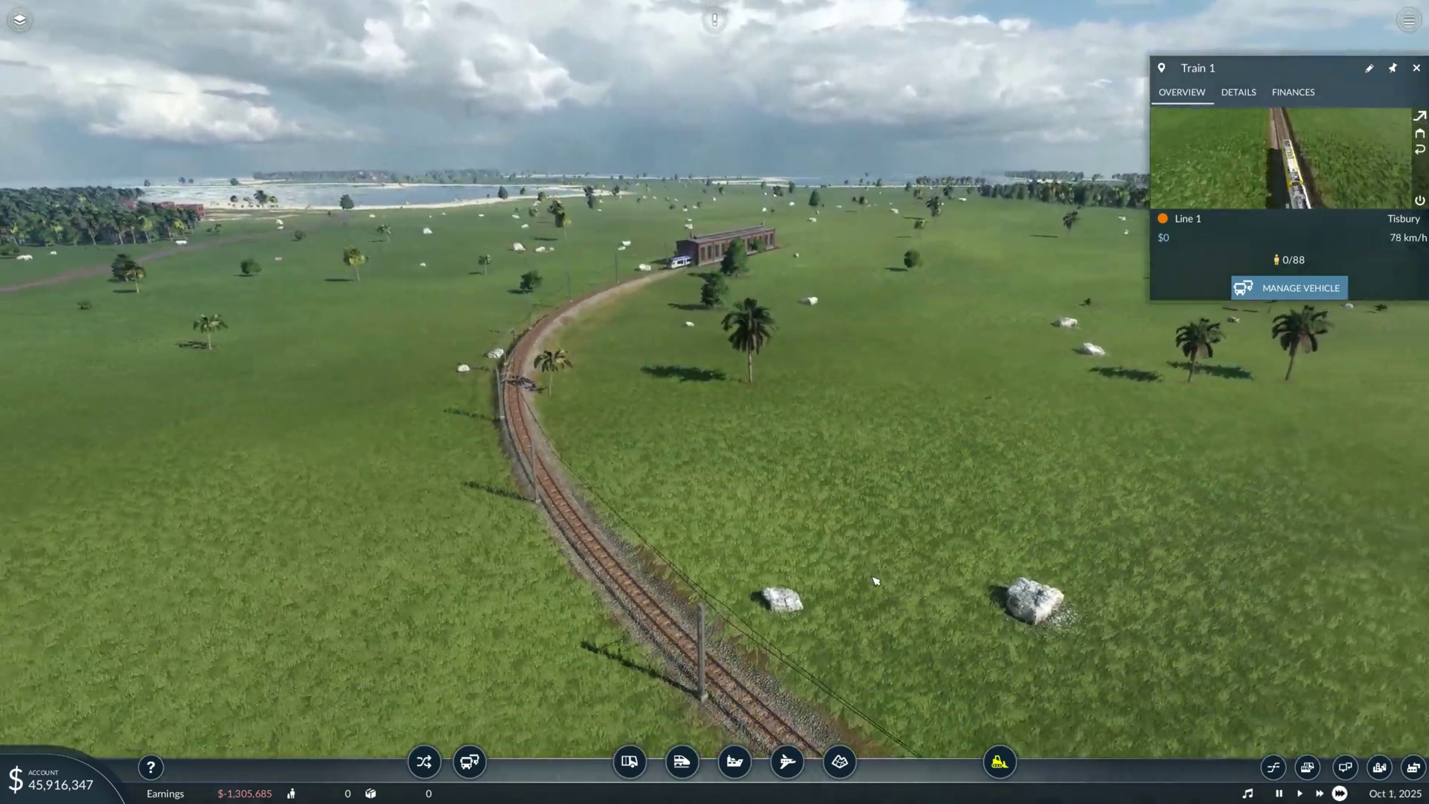
# - Close the Train 1 window, pause, and orbit the view toward the oil field
pyautogui.click(1416, 68)
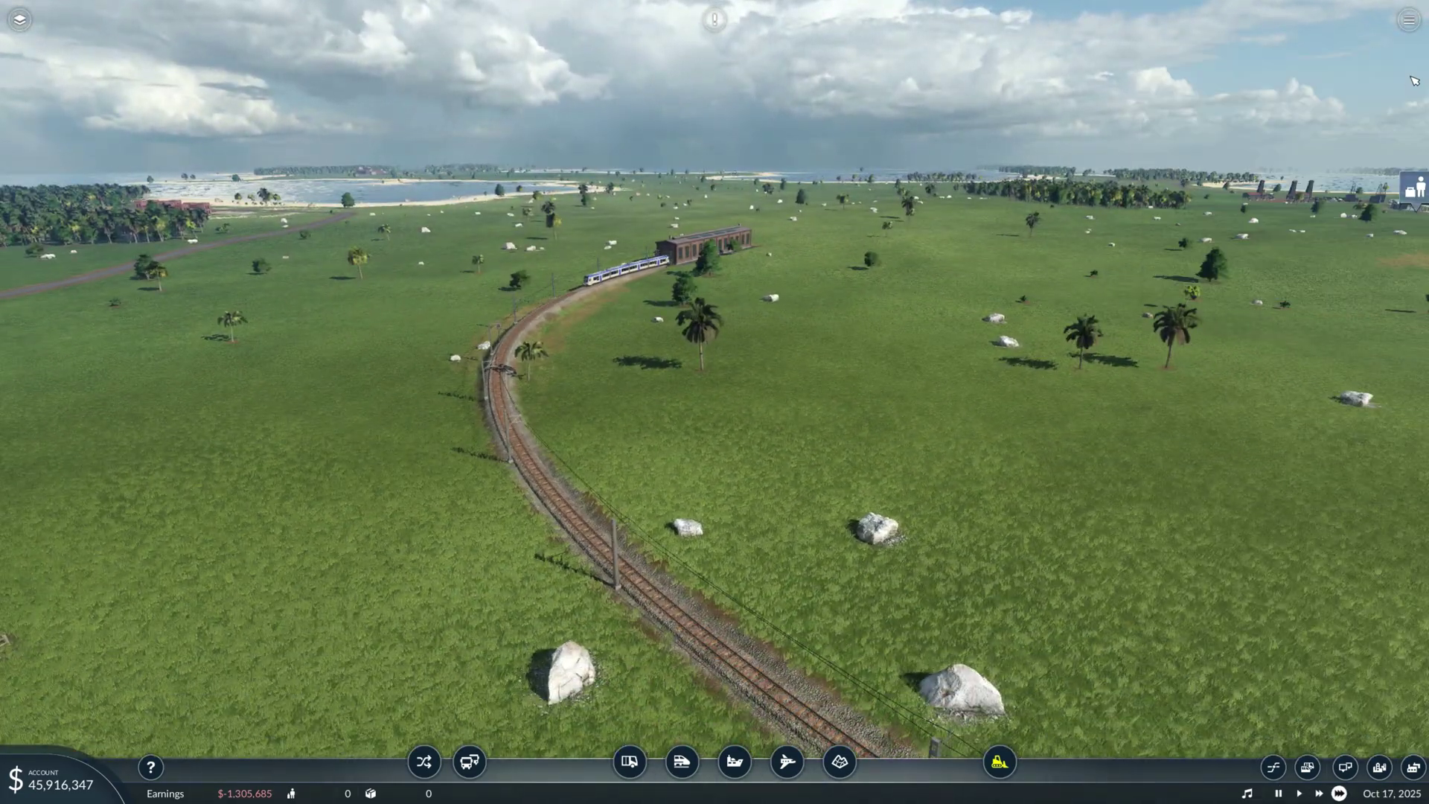
pyautogui.scroll(-5, 818, 475)
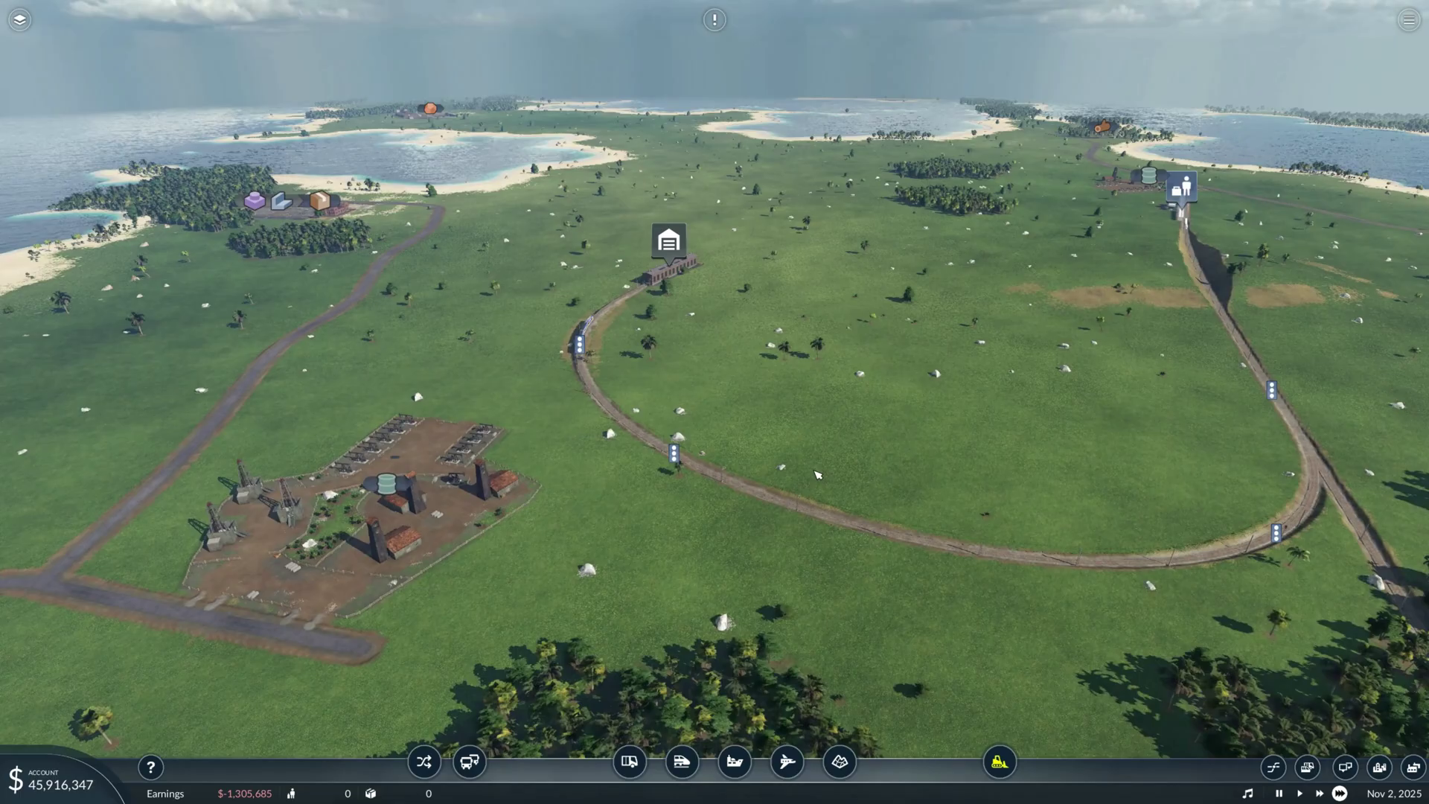
pyautogui.scroll(5, 818, 475)
pyautogui.press('space')
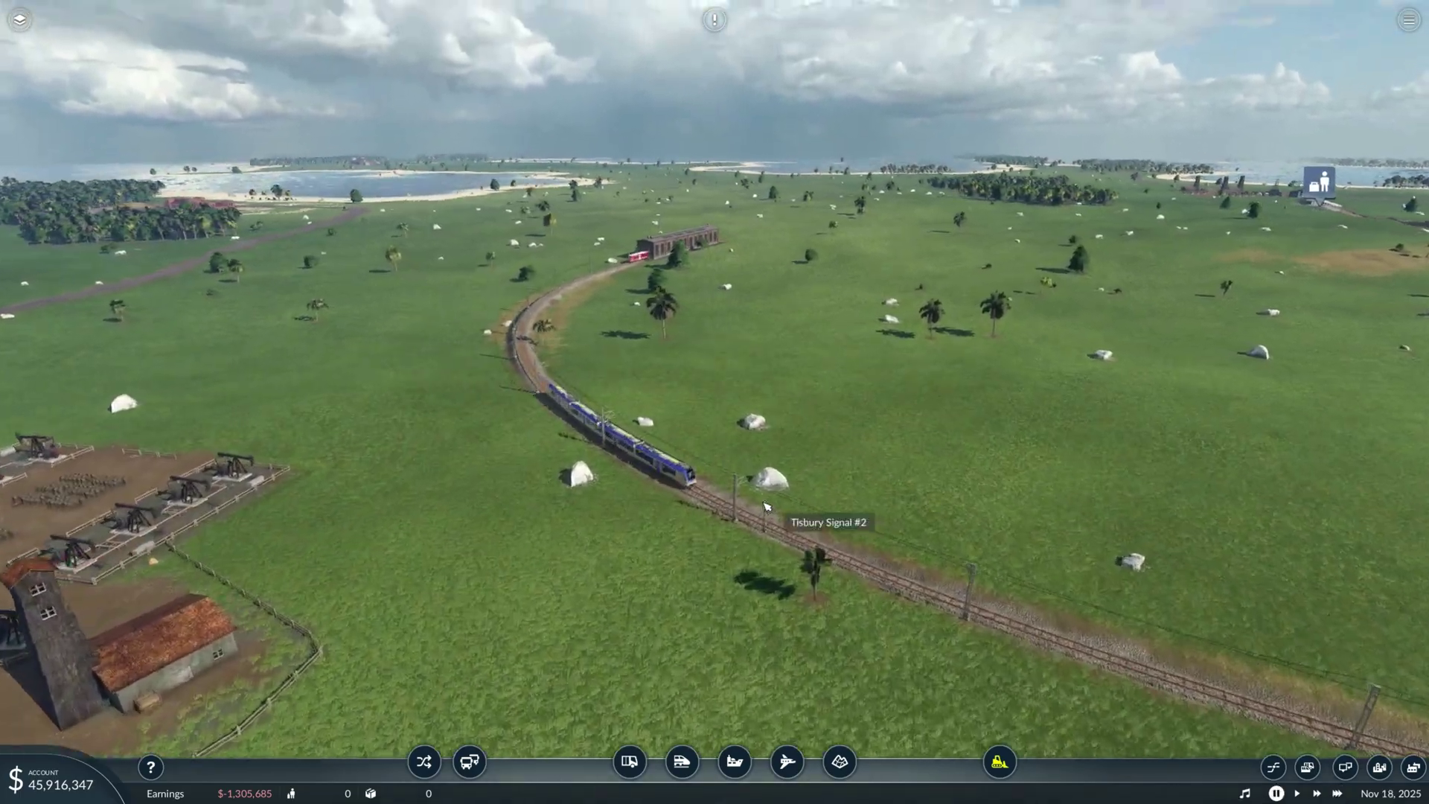
pyautogui.scroll(5, 765, 507)
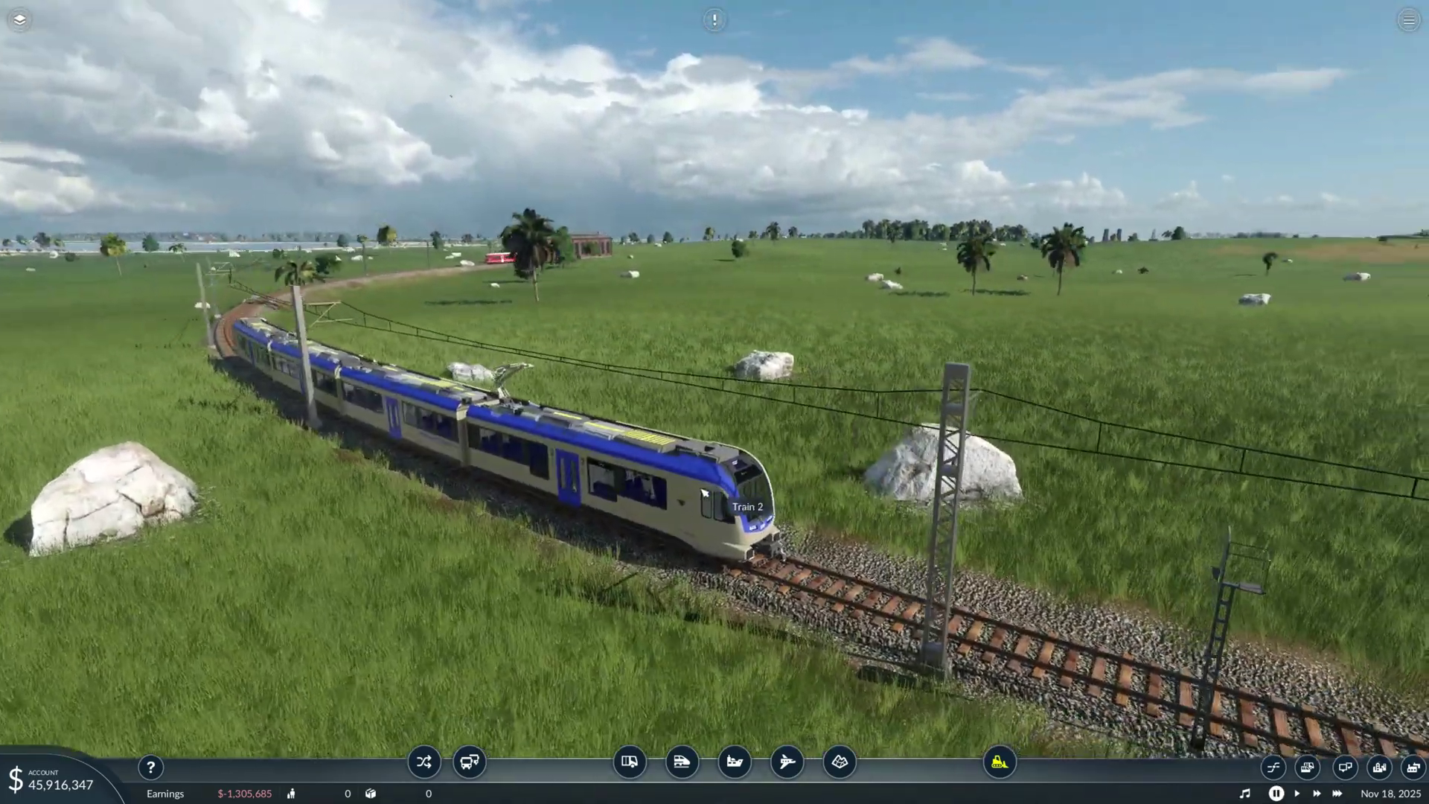
pyautogui.press('q')
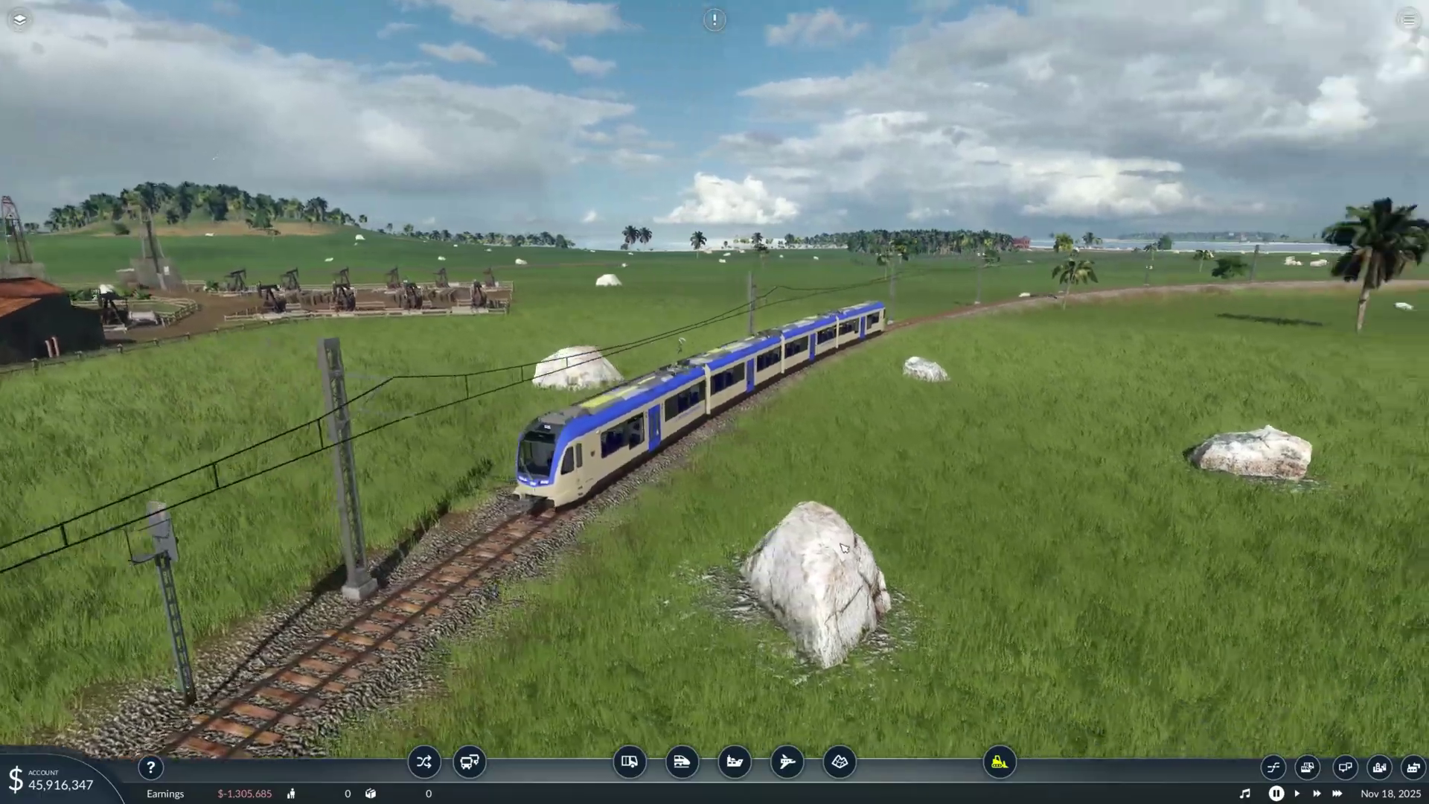
pyautogui.press('3')
# - Follow the blue and red trains low along the curved track, pausing as the red passes
pyautogui.press('q')
pyautogui.scroll(5, 686, 528)
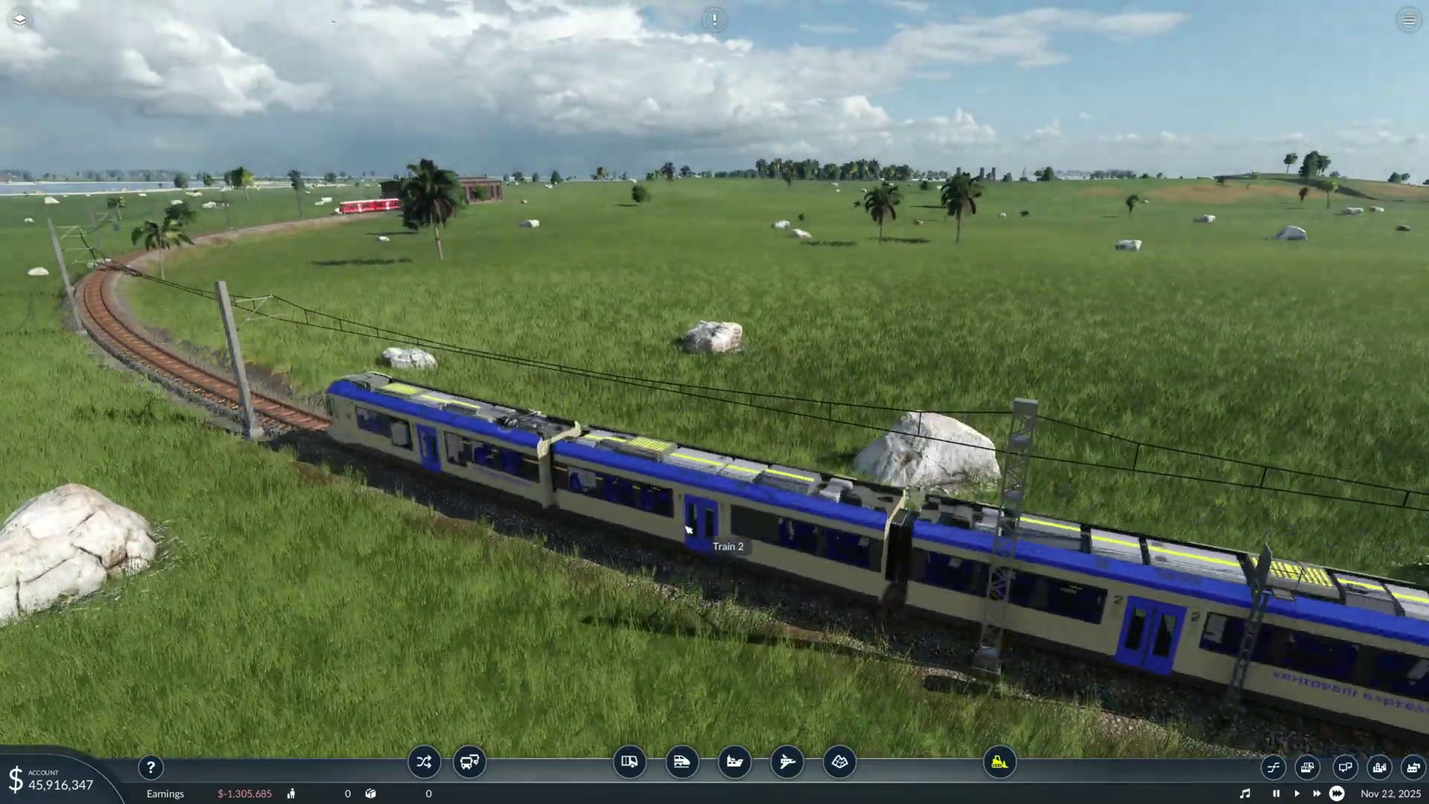
pyautogui.press('q')
pyautogui.scroll(3, 686, 529)
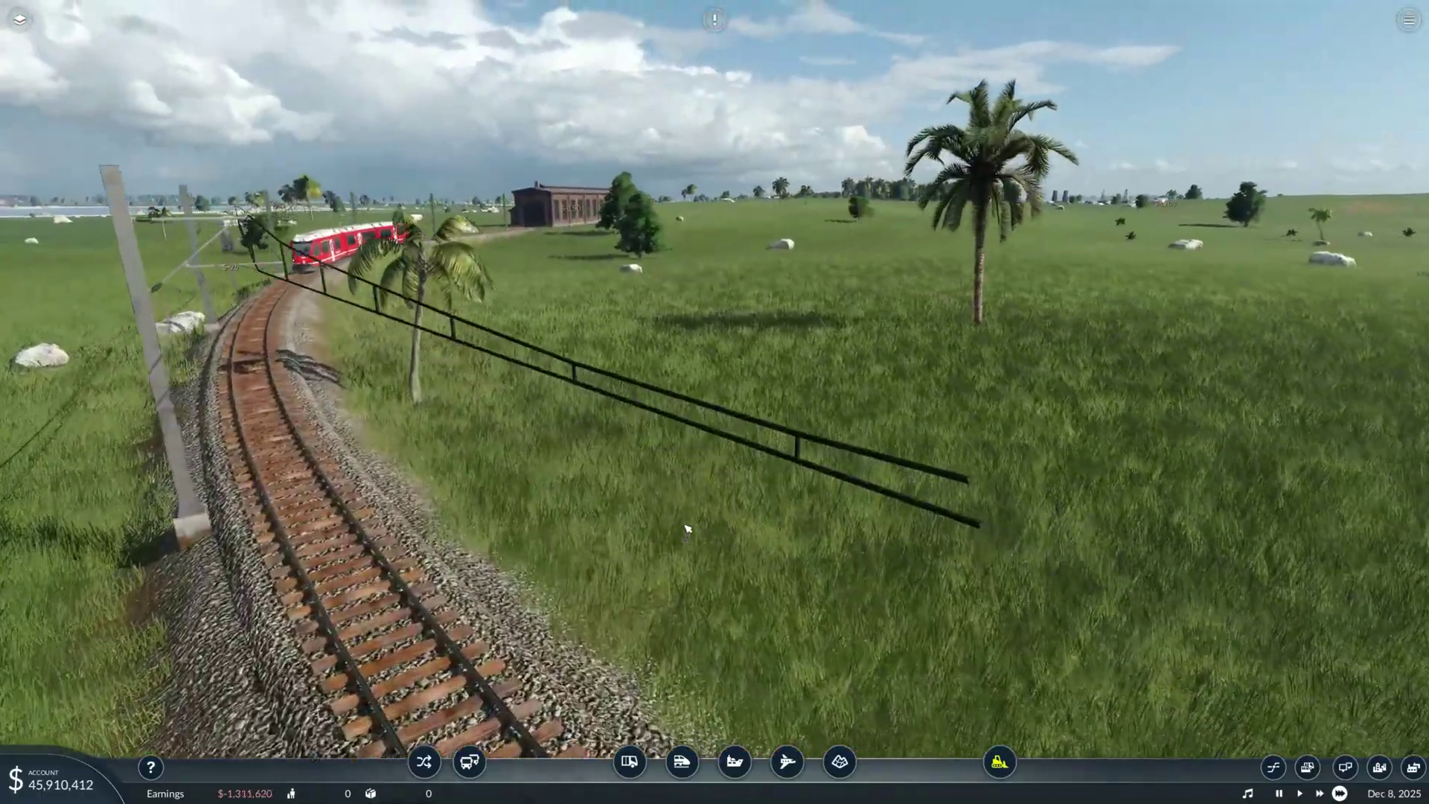
pyautogui.press('q')
pyautogui.press('space')
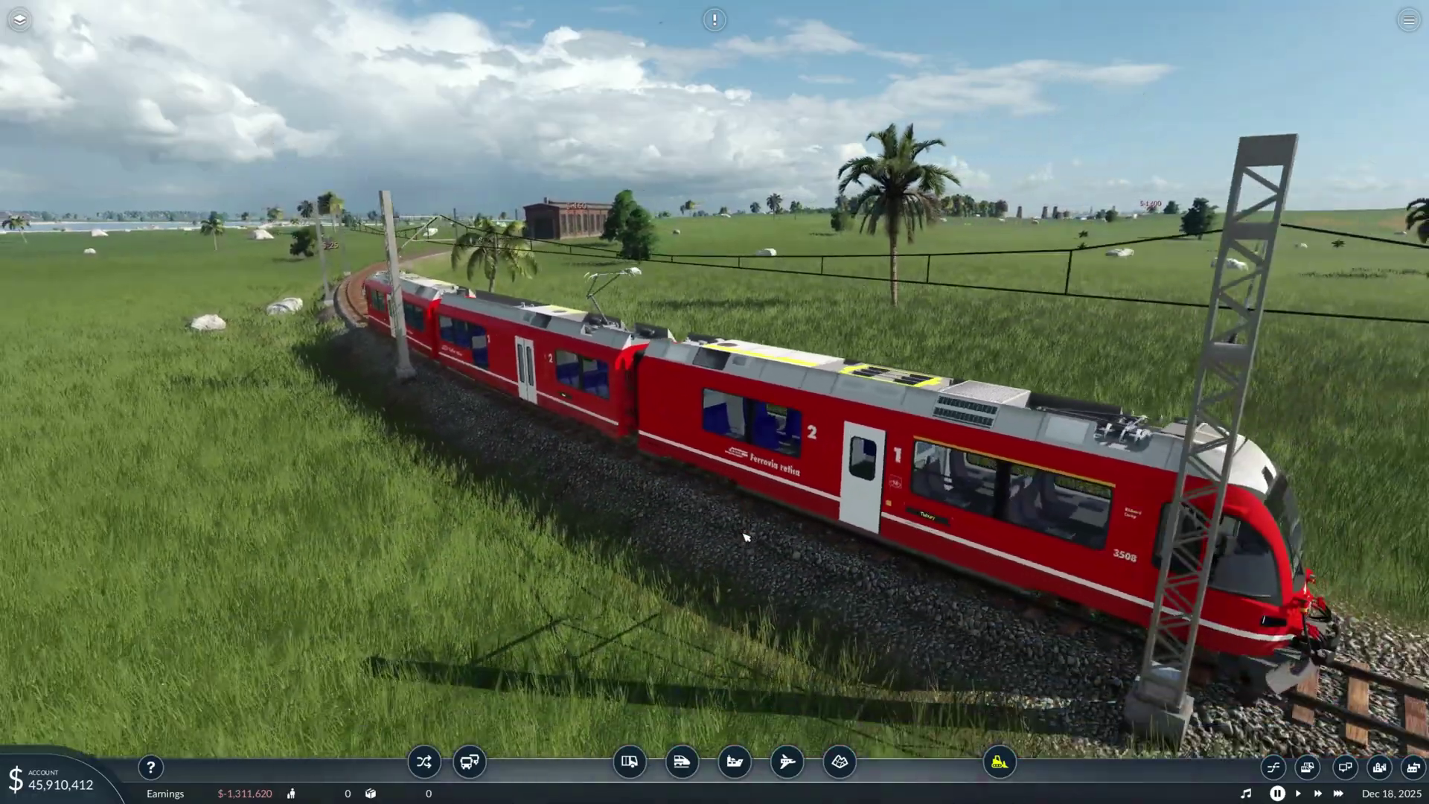
pyautogui.scroll(-2, 745, 536)
pyautogui.scroll(-10, 744, 536)
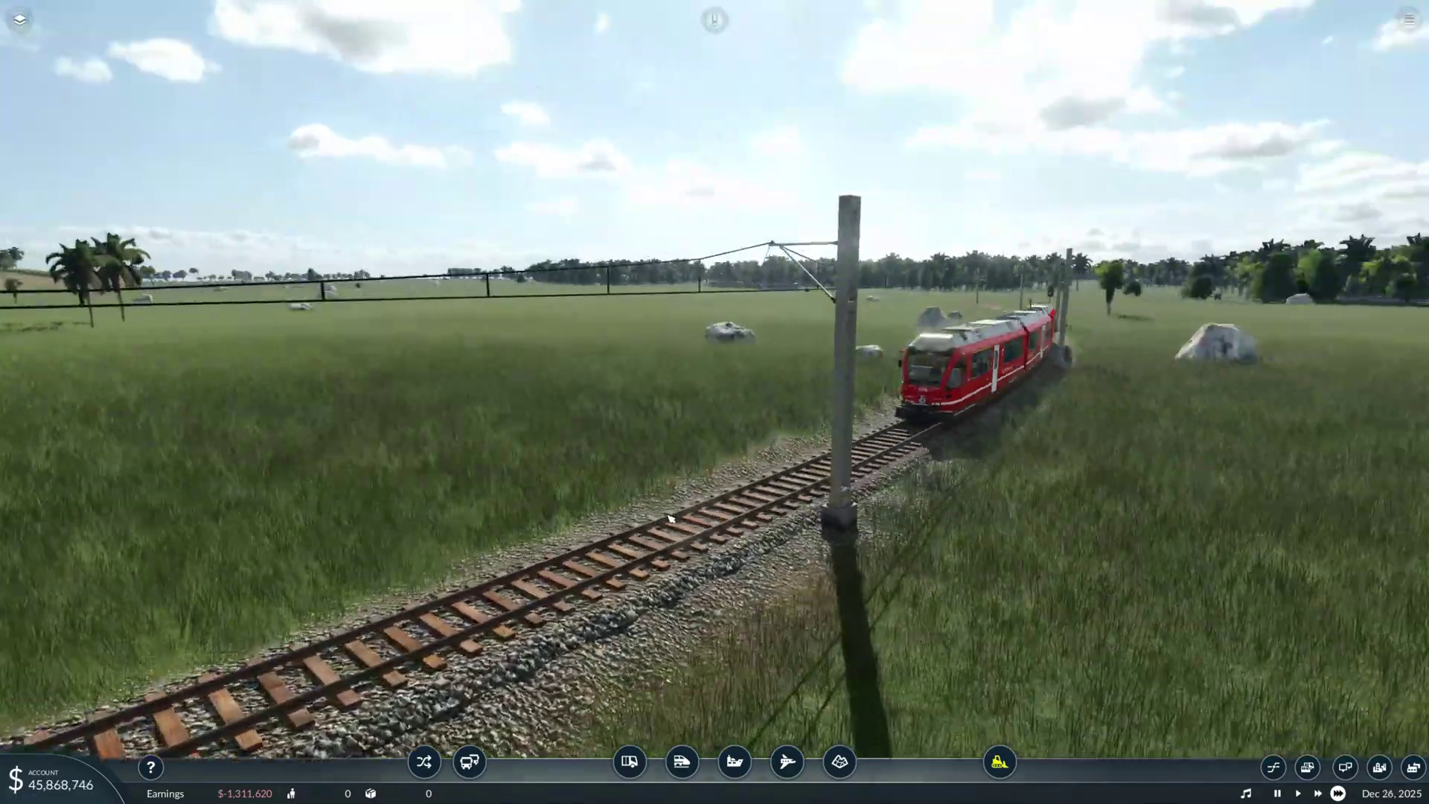
pyautogui.scroll(-10, 663, 485)
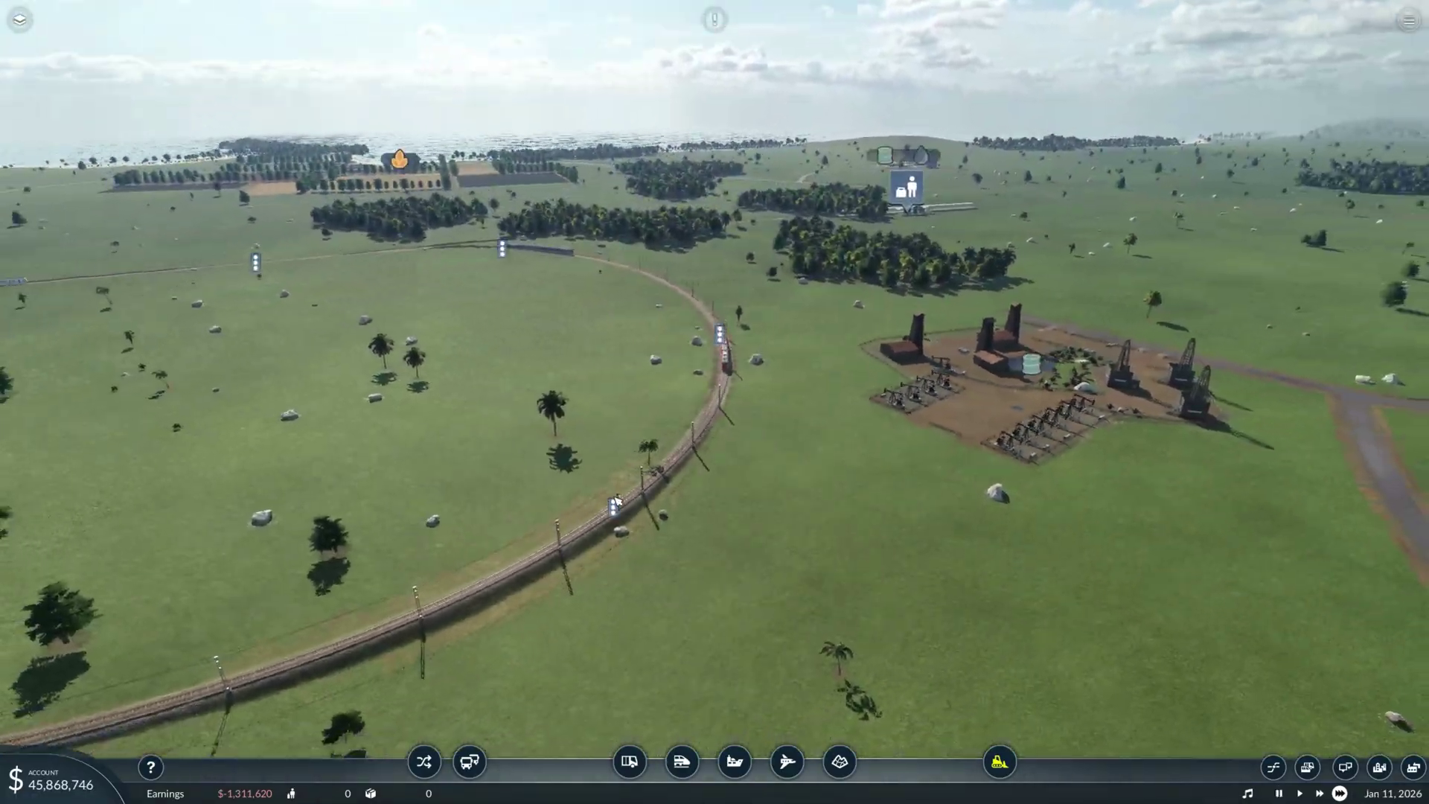
pyautogui.press('q')
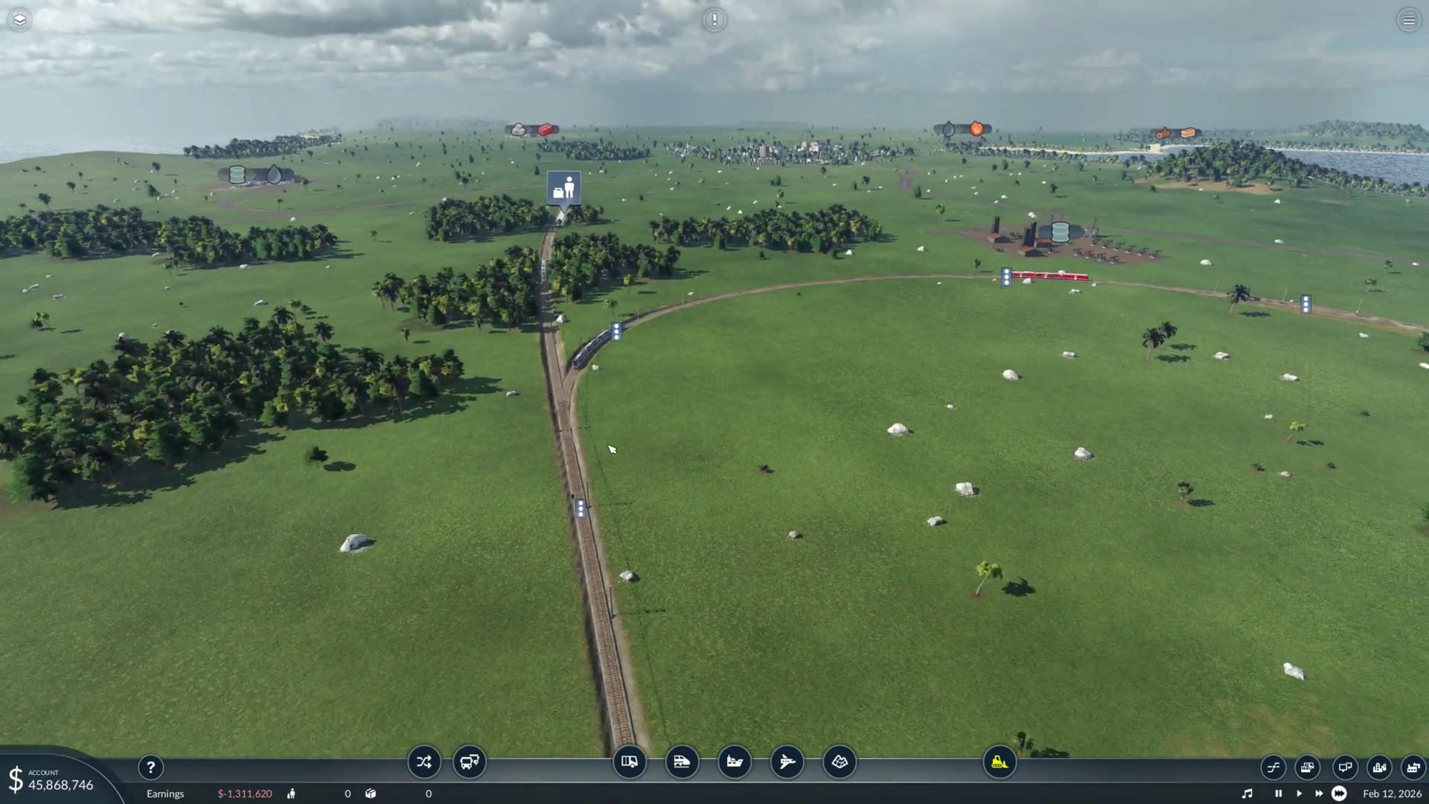
pyautogui.scroll(5, 793, 480)
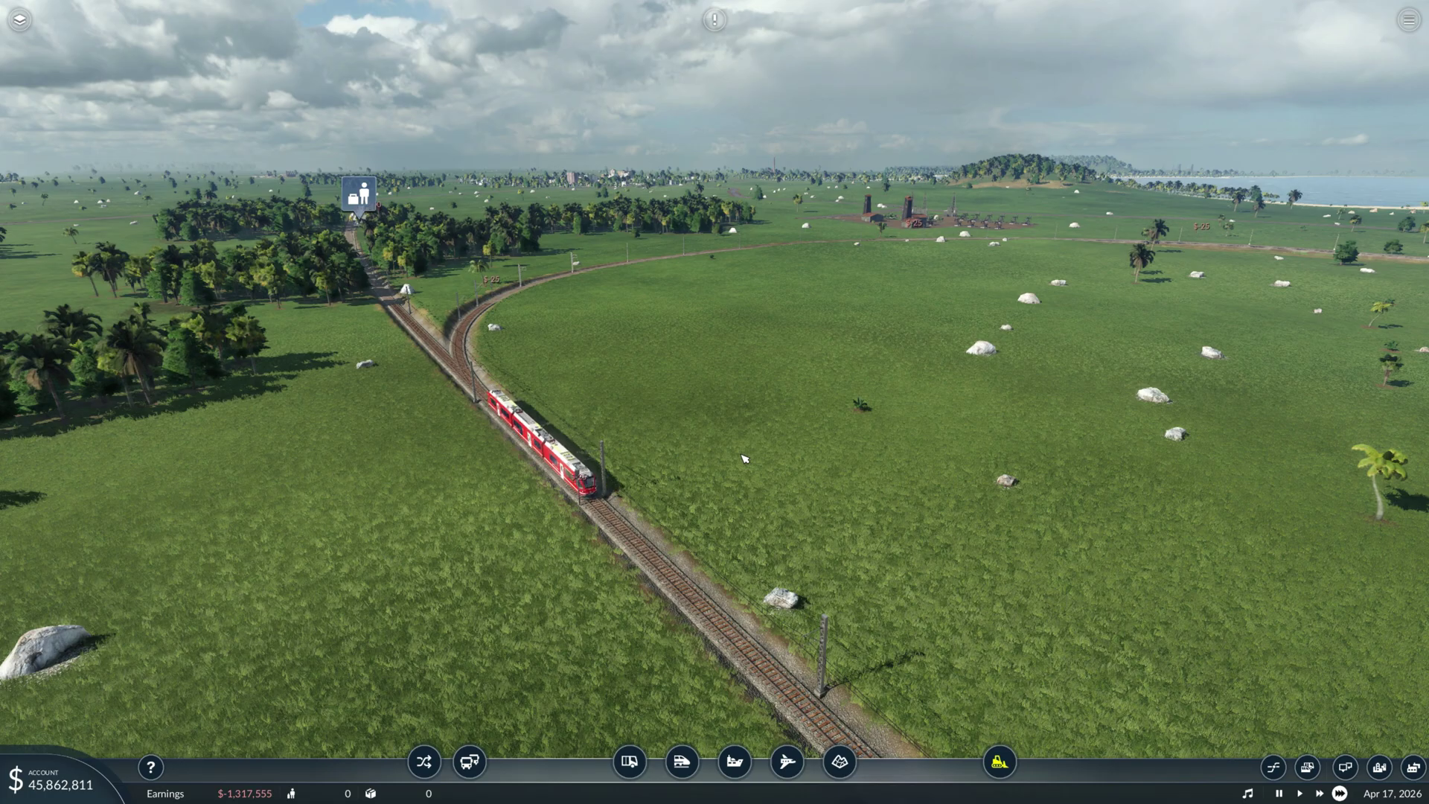
# - Open the pause menu, start Quit, then cancel it
pyautogui.press('Escape')
pyautogui.click(690, 506)
pyautogui.click(659, 445)
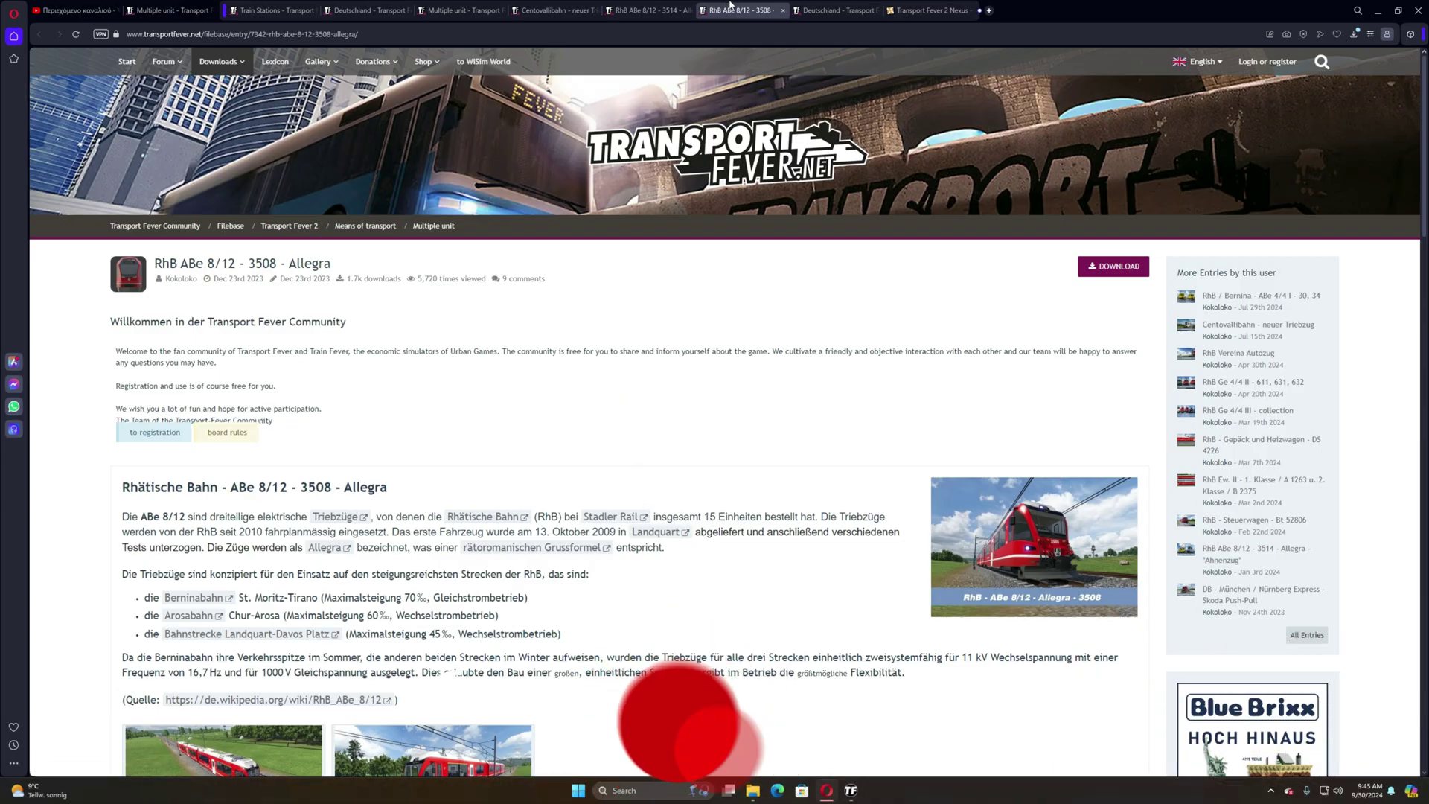
# - Return to the Deutschland map's entry page in its browser tab and open its DOWNLOAD list
pyautogui.click(367, 11)
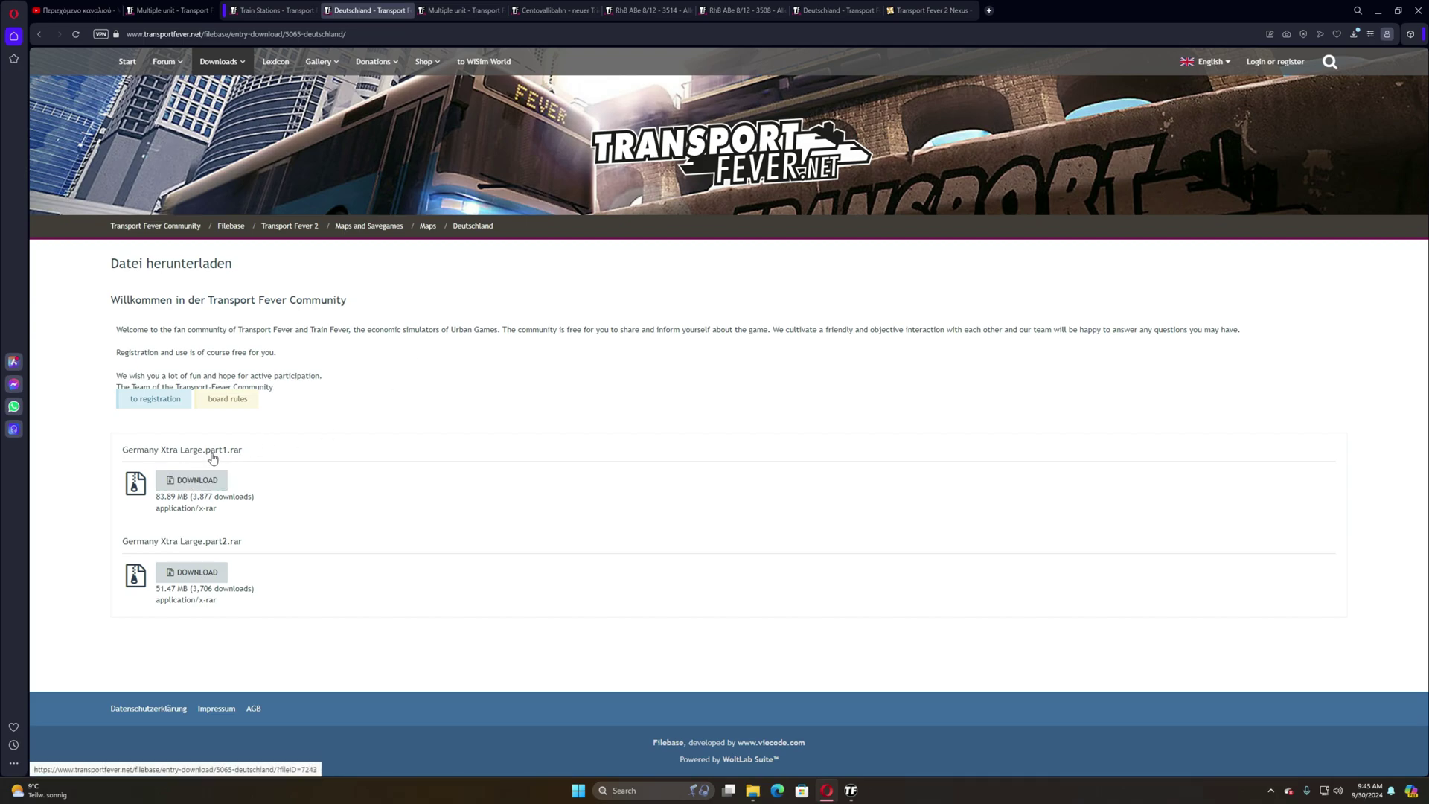
pyautogui.hotkey('alt', 'Left')
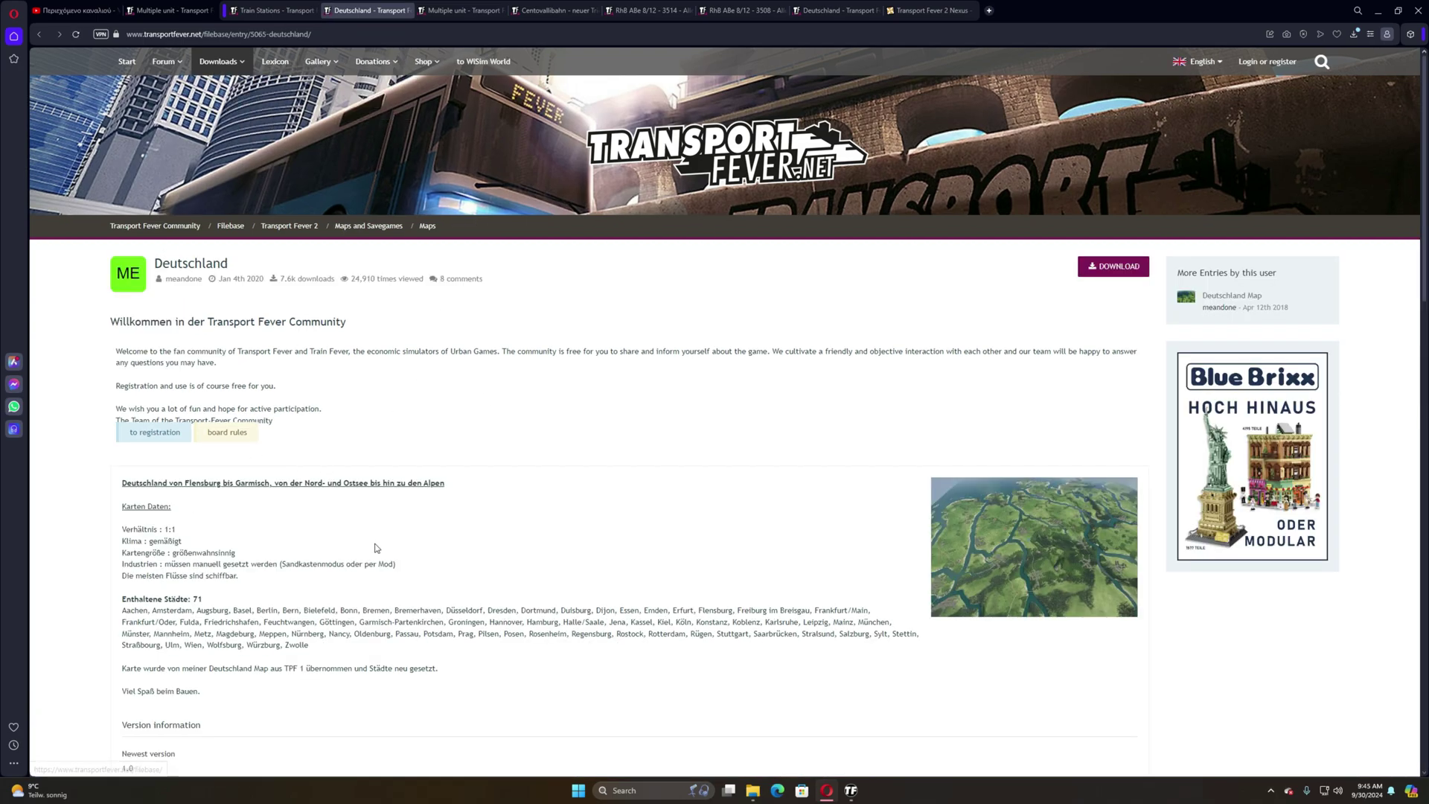
pyautogui.scroll(-3, 221, 537)
pyautogui.scroll(3, 283, 264)
pyautogui.click(1109, 269)
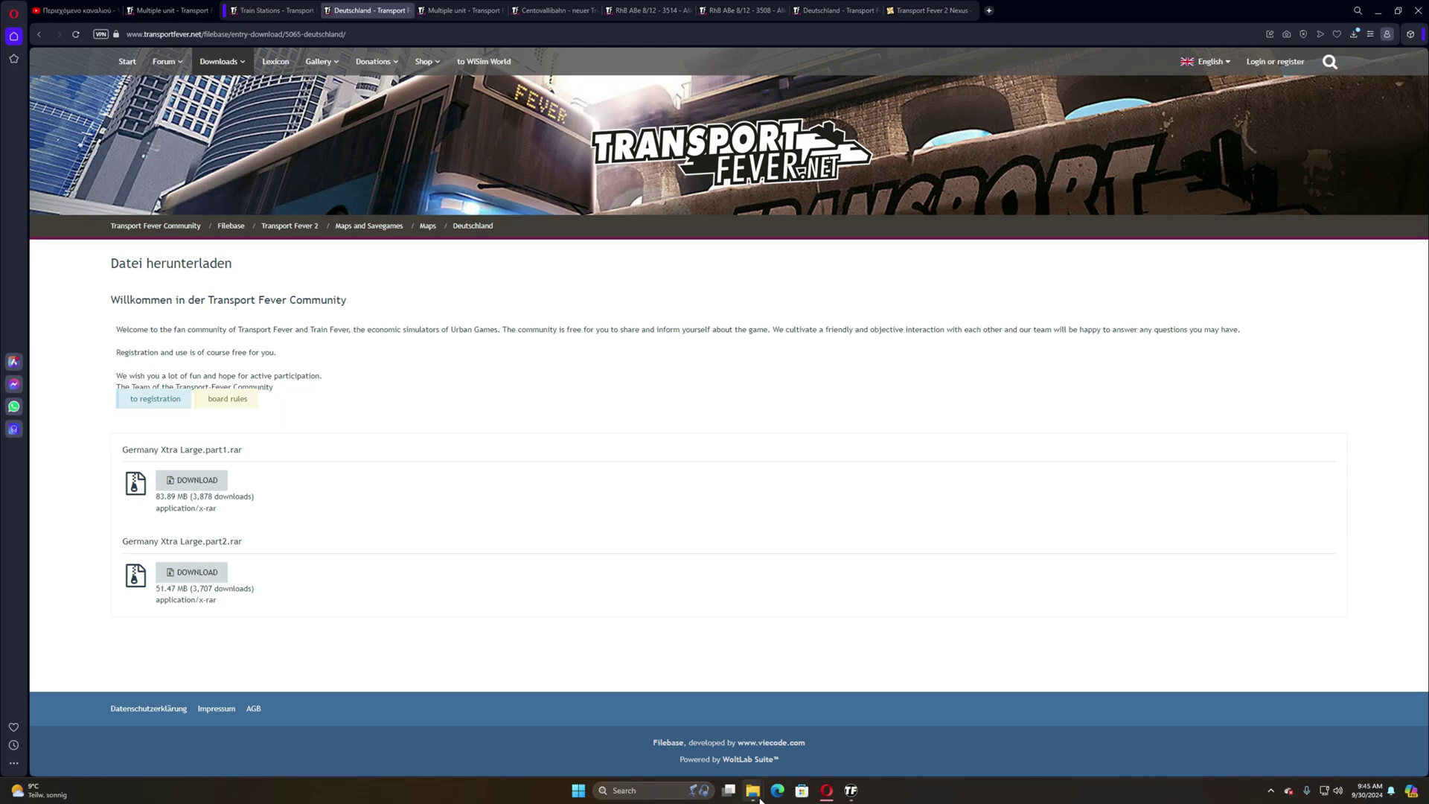
# - Copy Germany Xtra Large.part1 and part2 from Downloads, then bring the Transport Fever 2 folder forward
pyautogui.moveTo(755, 793)
pyautogui.click(753, 734)
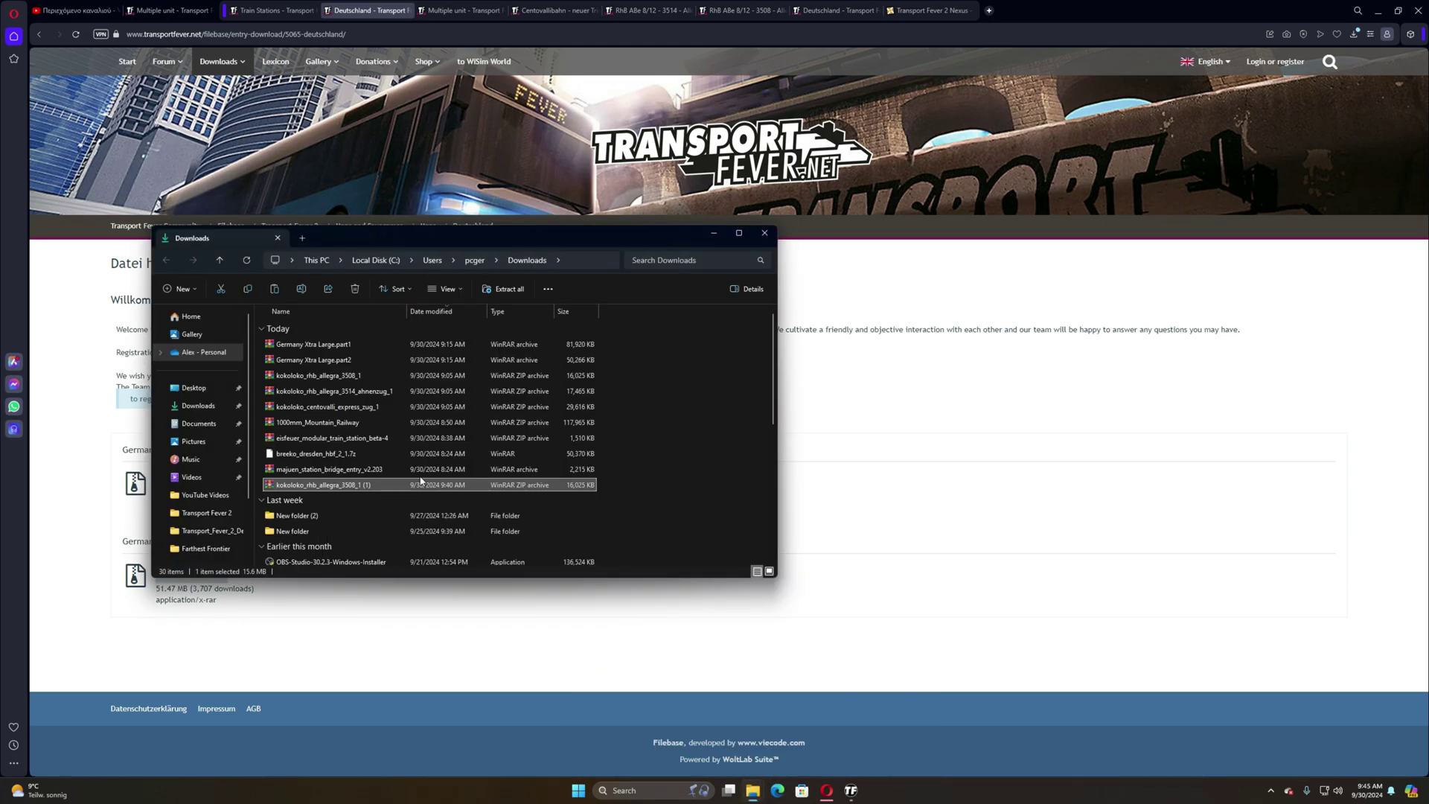
pyautogui.click(290, 345)
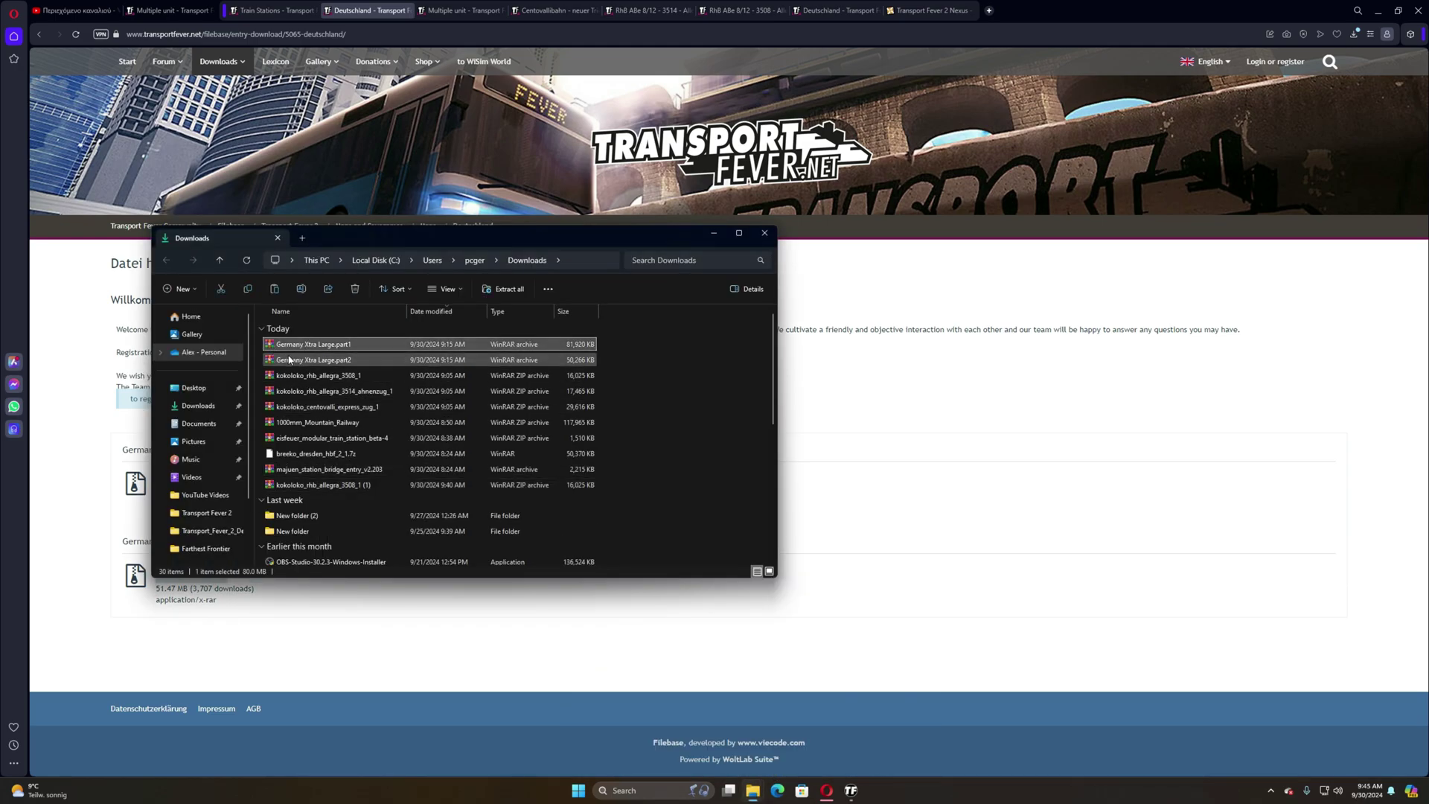
pyautogui.keyDown('shift'); pyautogui.click(291, 360); pyautogui.keyUp('shift')
pyautogui.rightClick(314, 362)
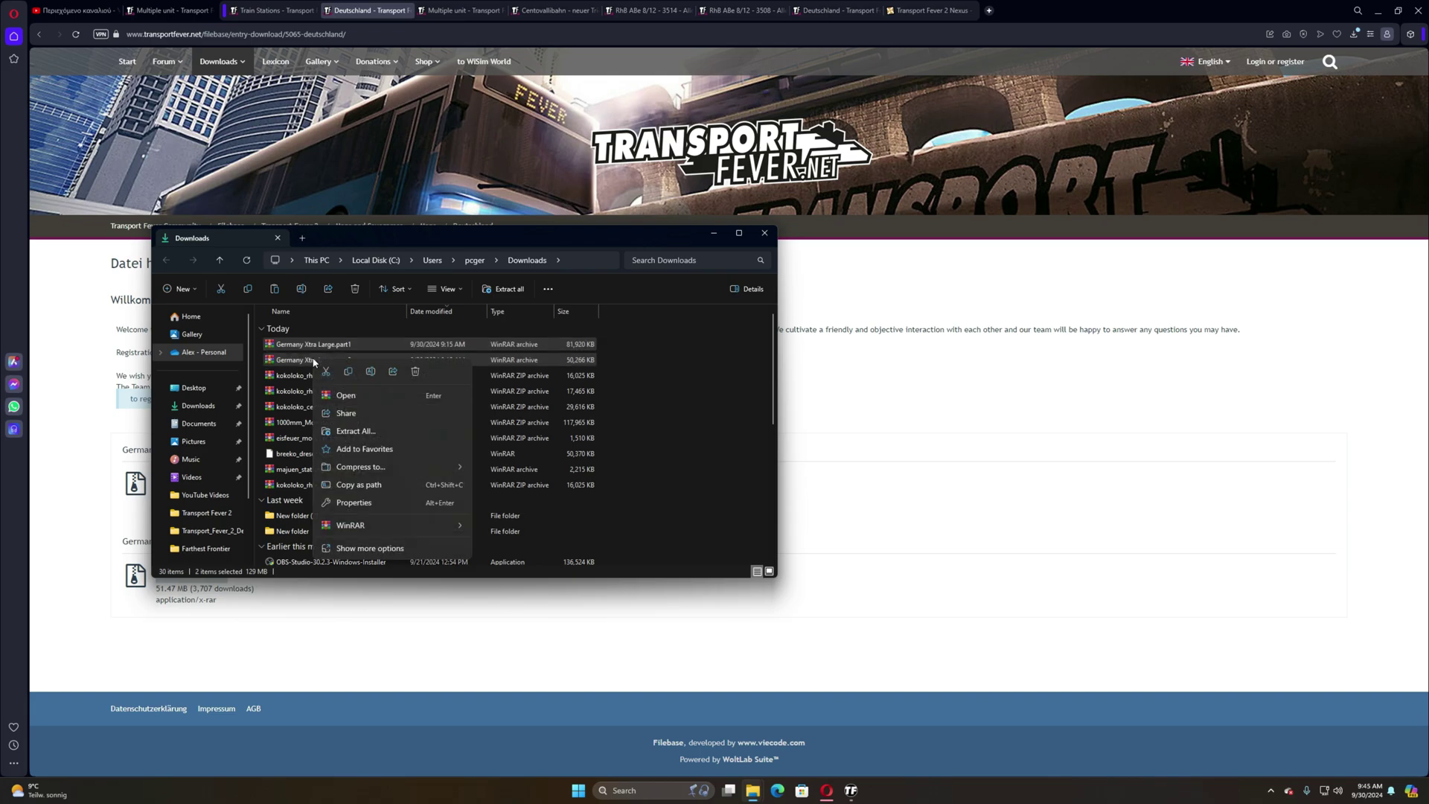
pyautogui.click(347, 372)
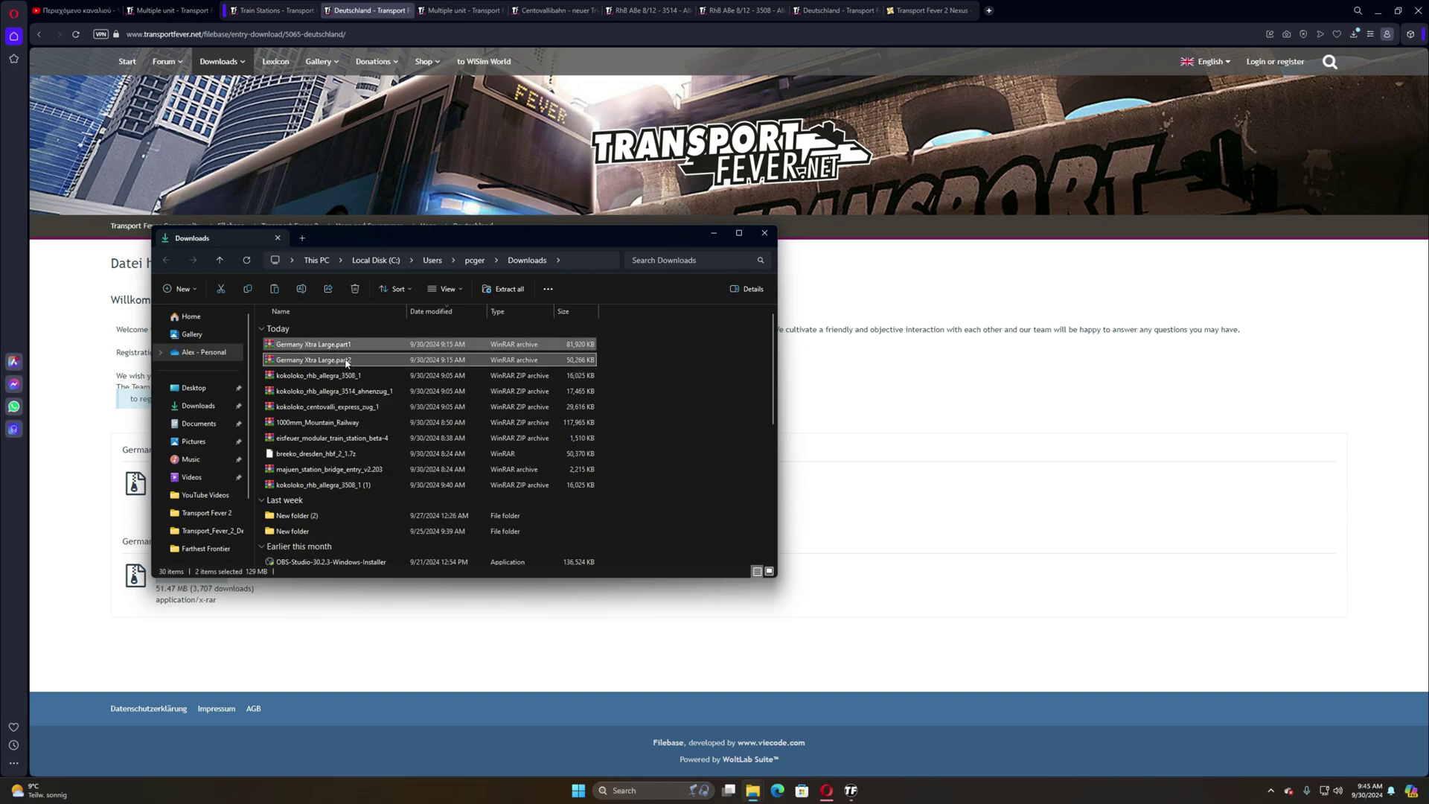
pyautogui.moveTo(767, 792)
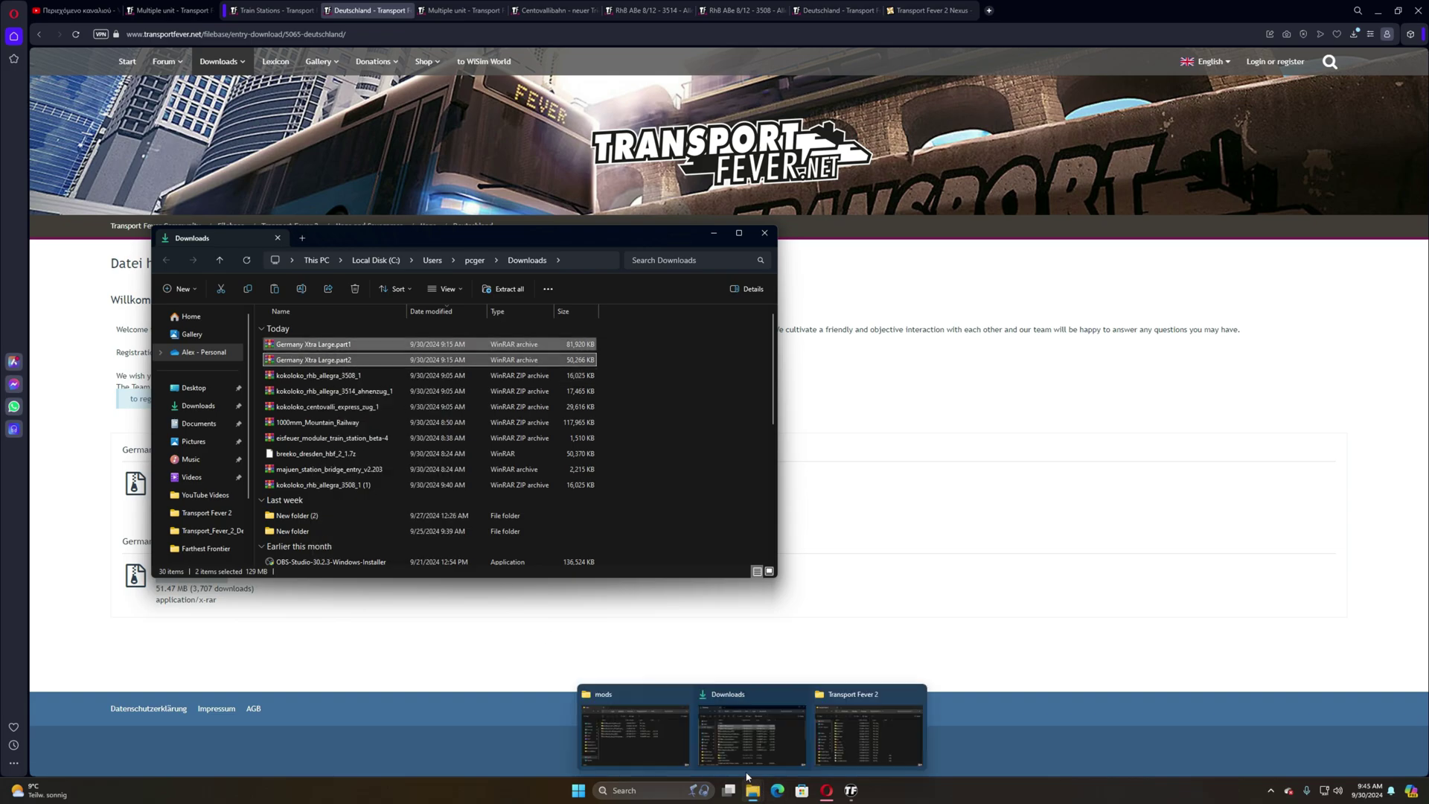
pyautogui.click(665, 748)
# - Paste both Germany Xtra Large archives into the Transport Fever 2 save folder
pyautogui.hotkey('alt', 'Up')
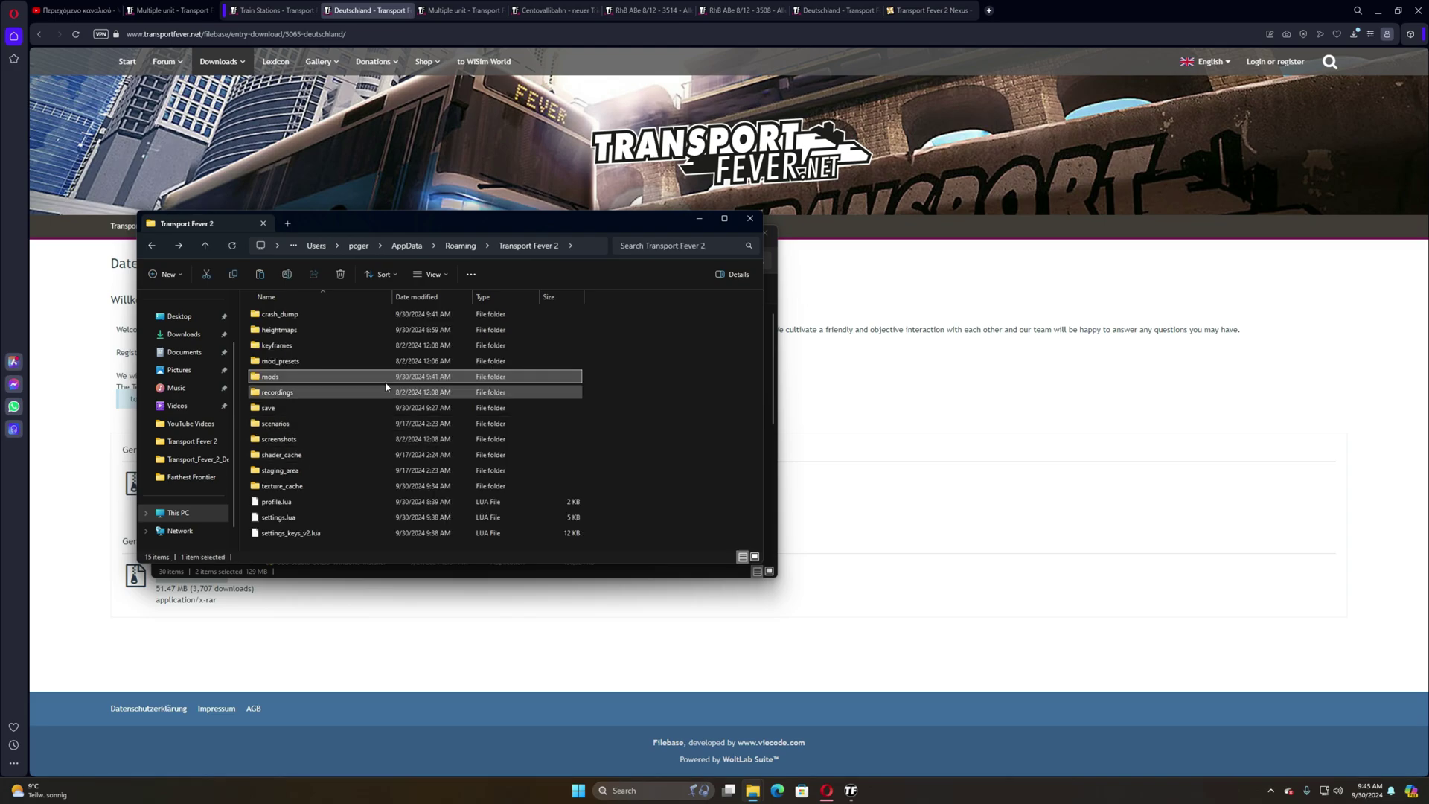
pyautogui.click(154, 247)
pyautogui.click(154, 247)
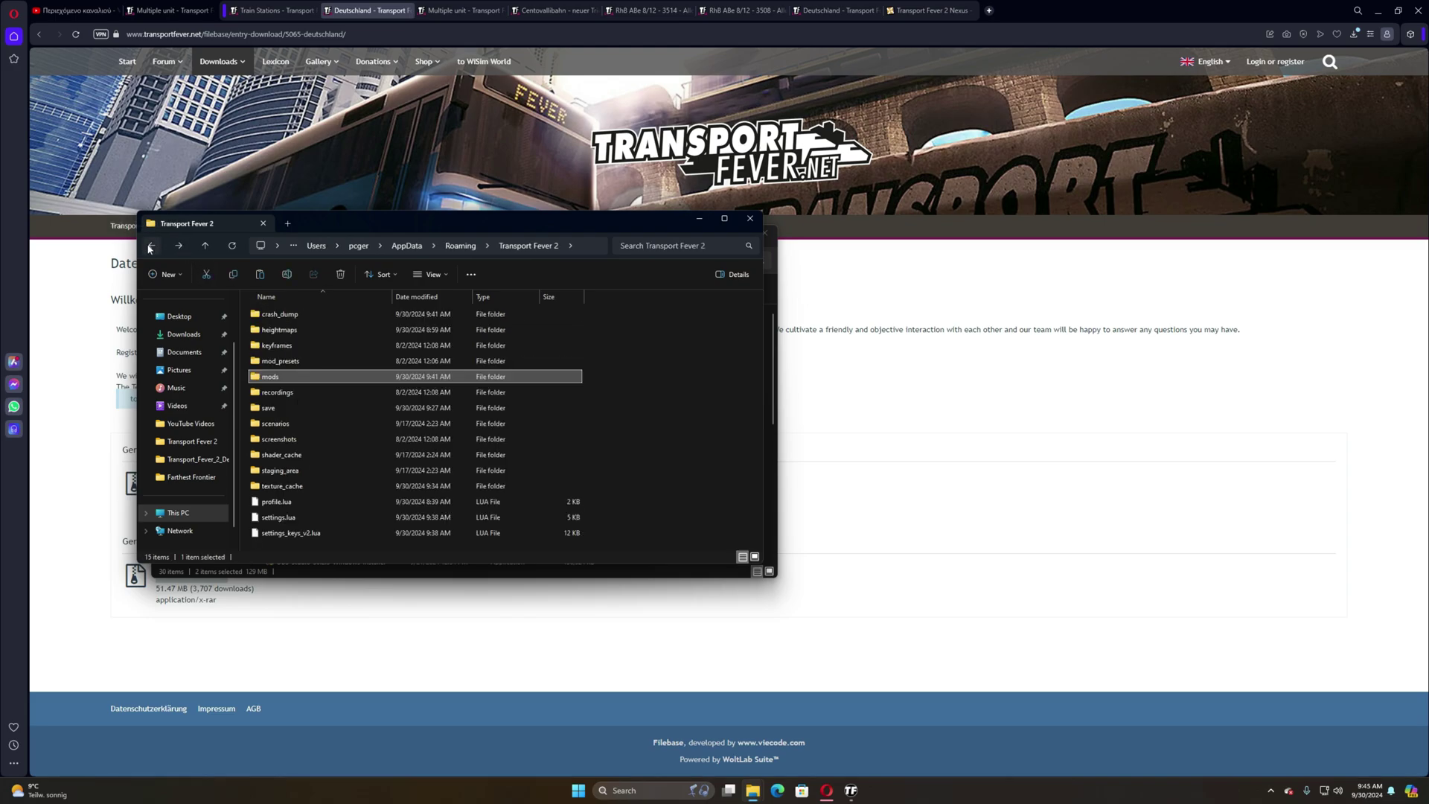
pyautogui.doubleClick(278, 408)
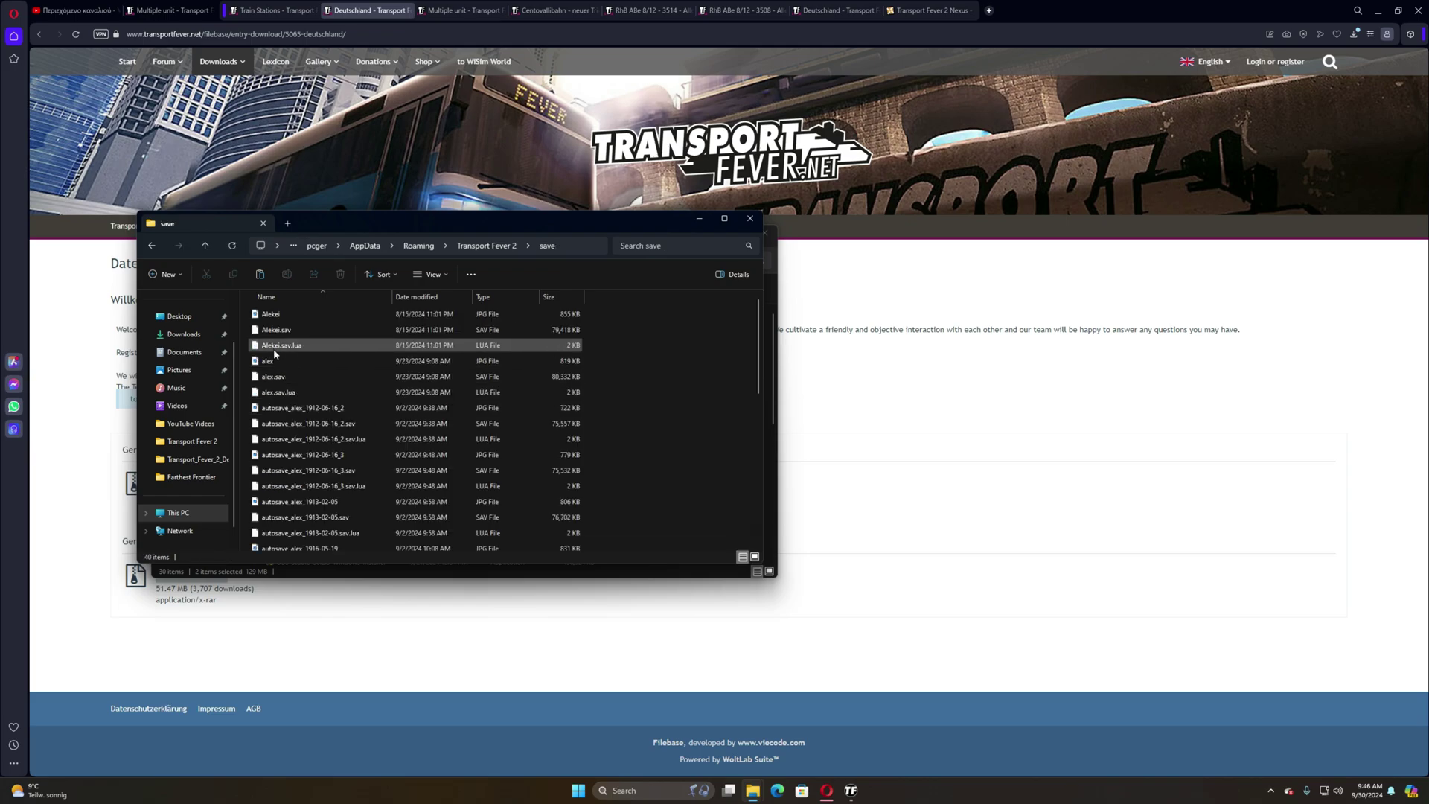
pyautogui.rightClick(641, 380)
pyautogui.click(653, 394)
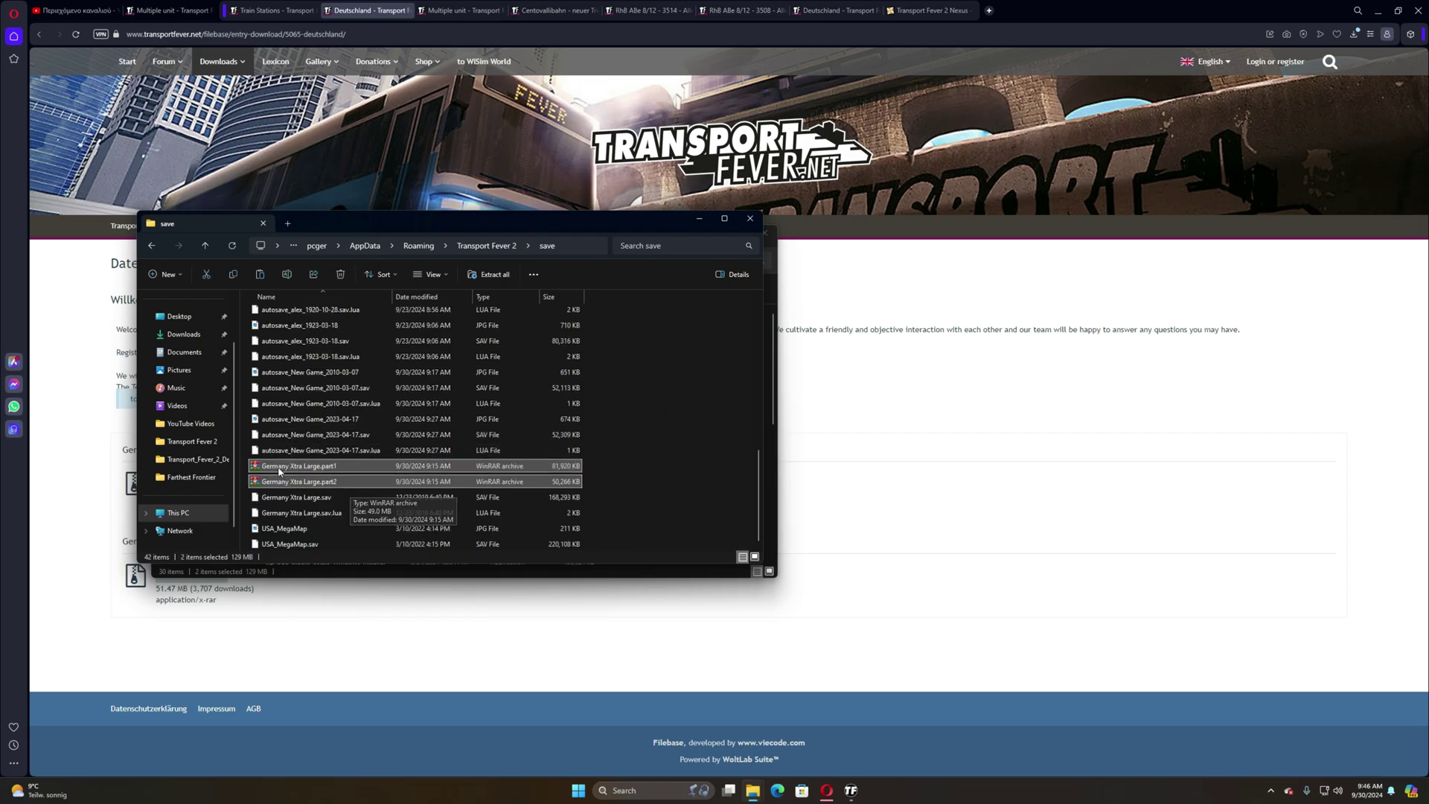
# - Extract the pasted archives into the save folder with WinRAR Extract Here
pyautogui.rightClick(353, 482)
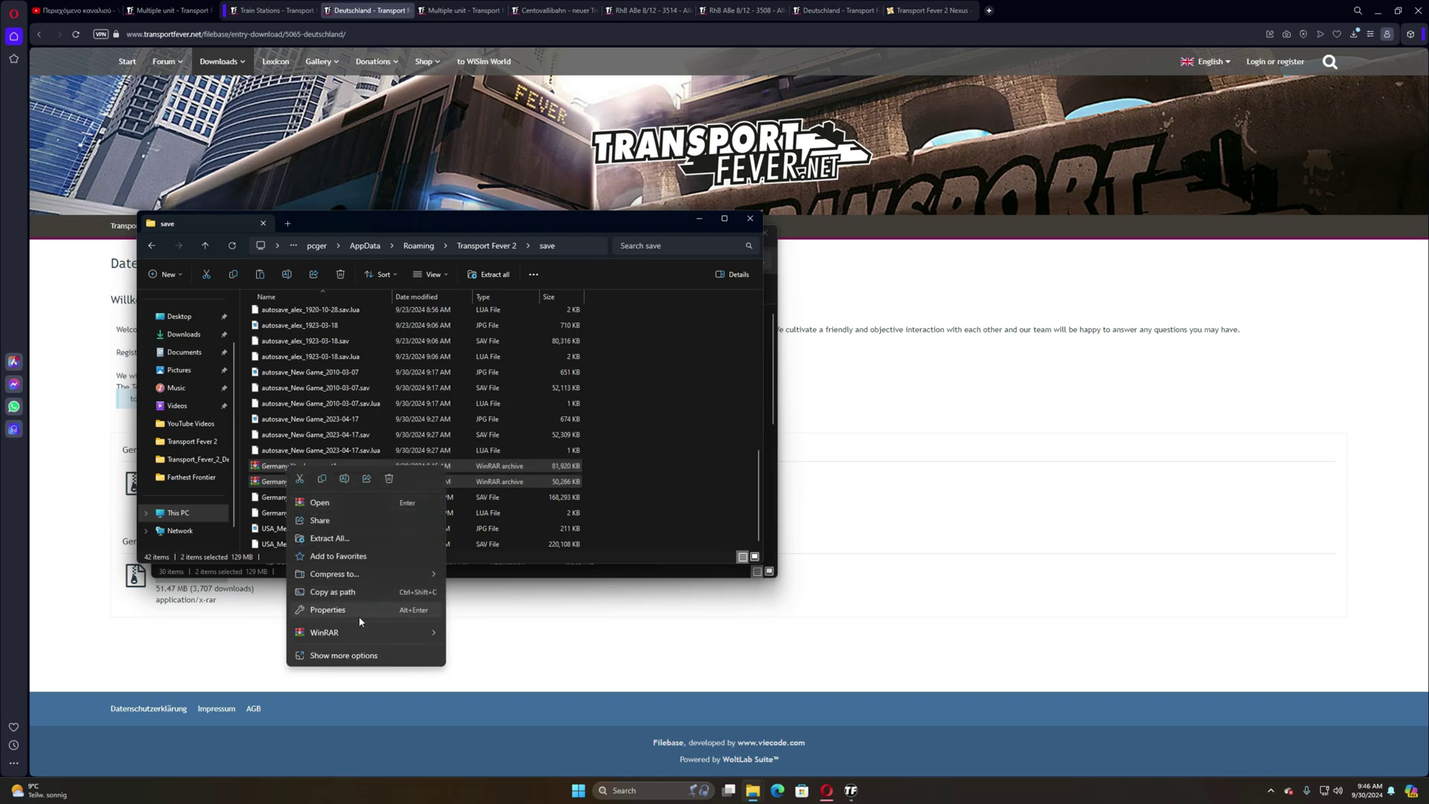
pyautogui.moveTo(436, 632)
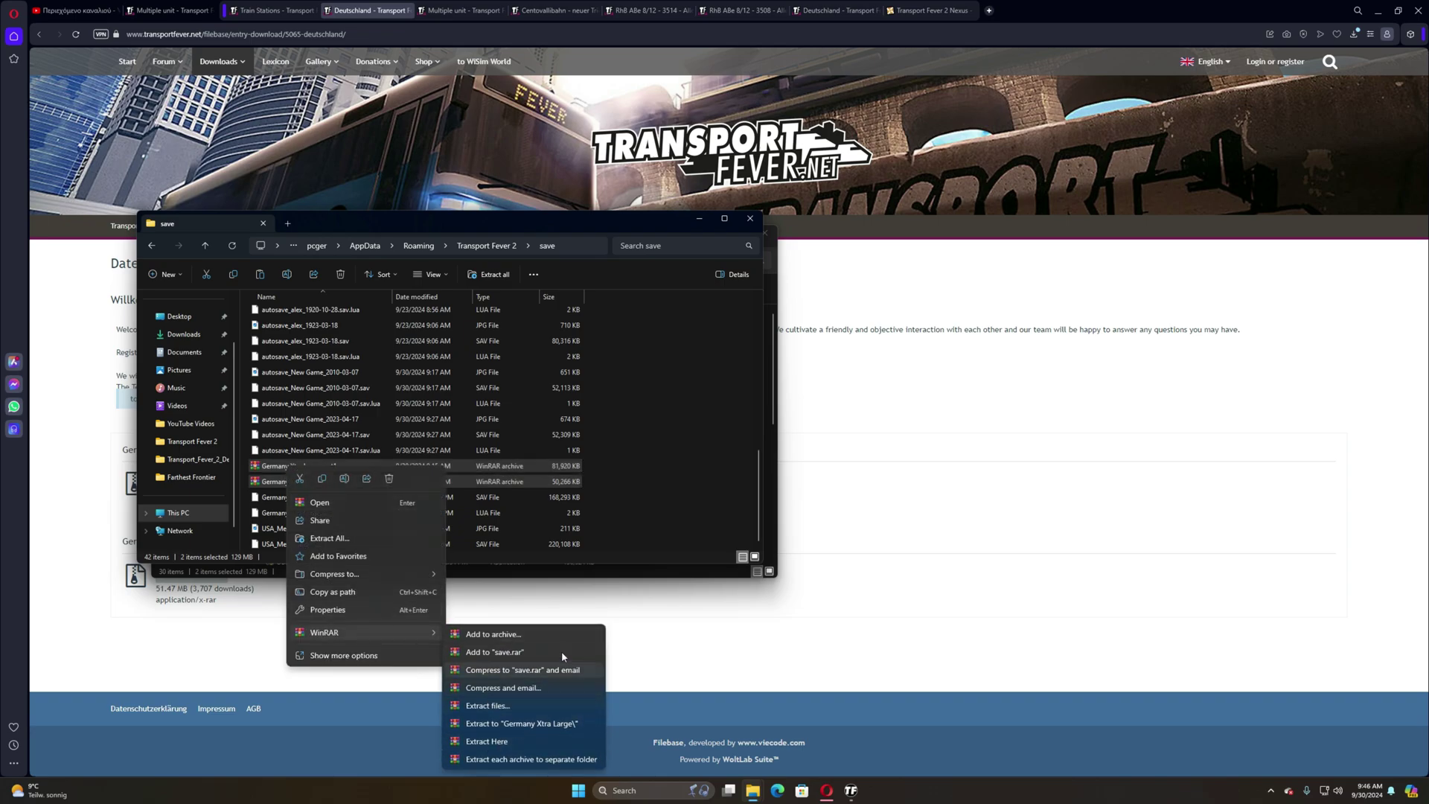
pyautogui.click(639, 470)
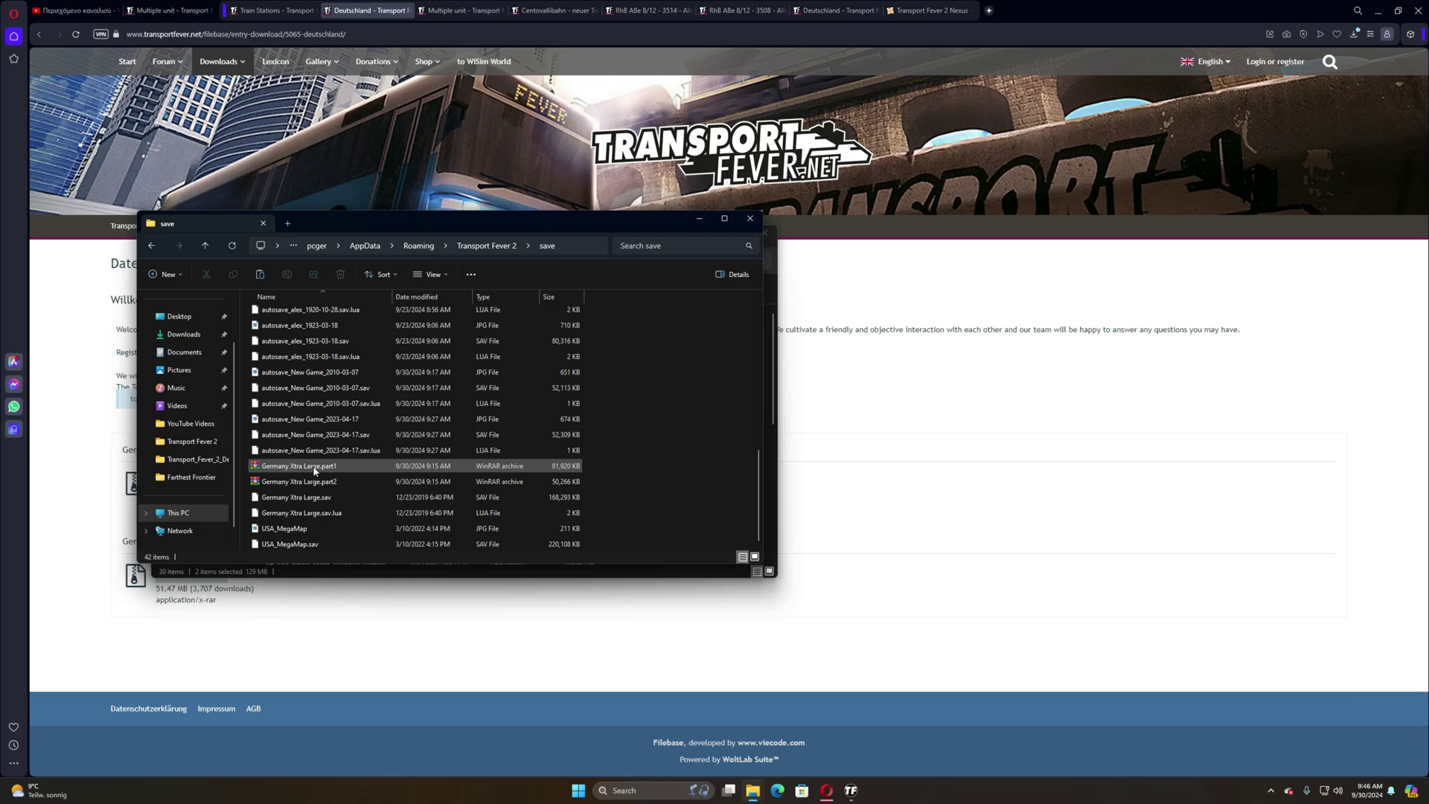
pyautogui.scroll(7, 402, 297)
pyautogui.scroll(-9, 287, 417)
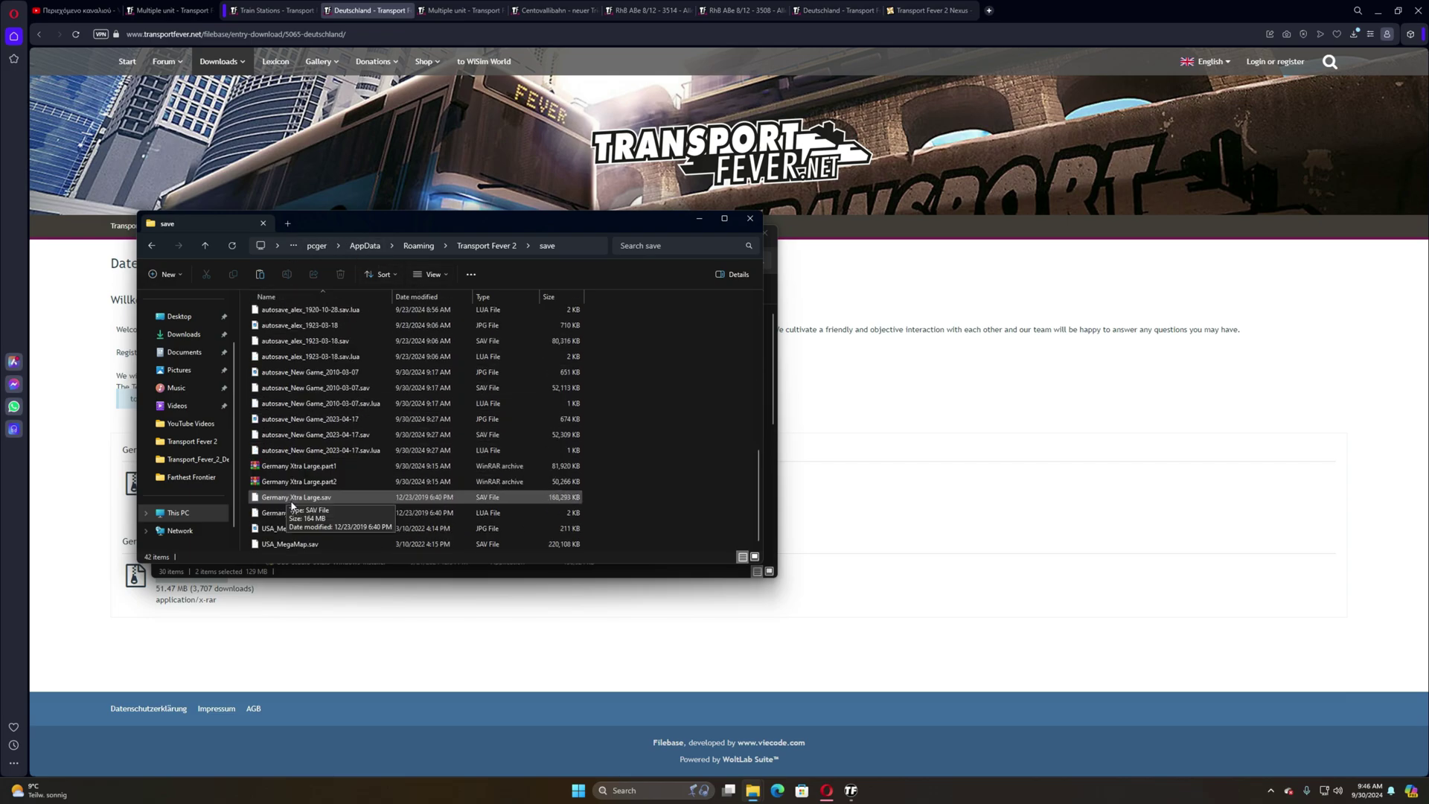
# - Check Germany Xtra Large.sav and .sav.lua, close both Explorer windows, and return to the game
pyautogui.click(282, 501)
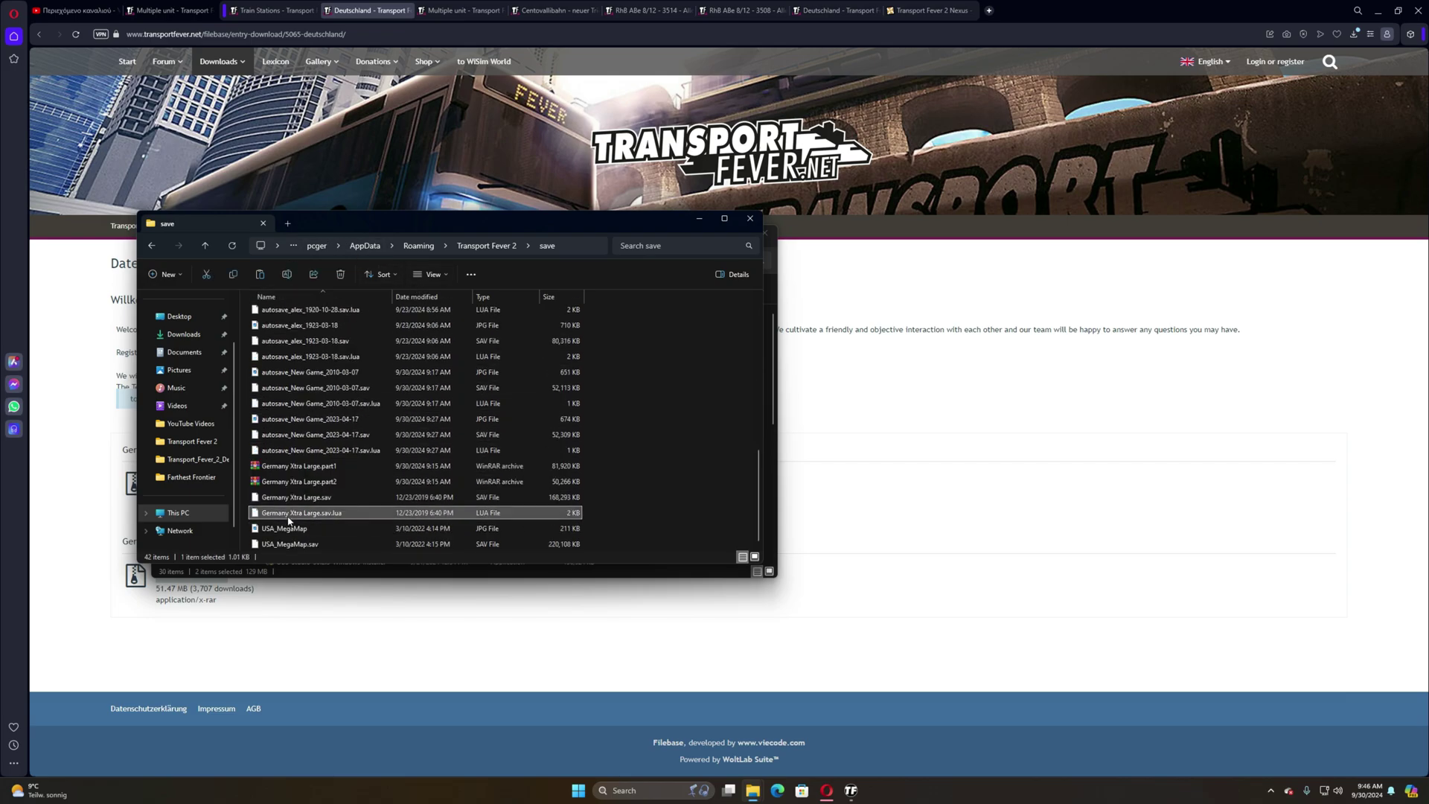
pyautogui.click(290, 512)
pyautogui.click(749, 219)
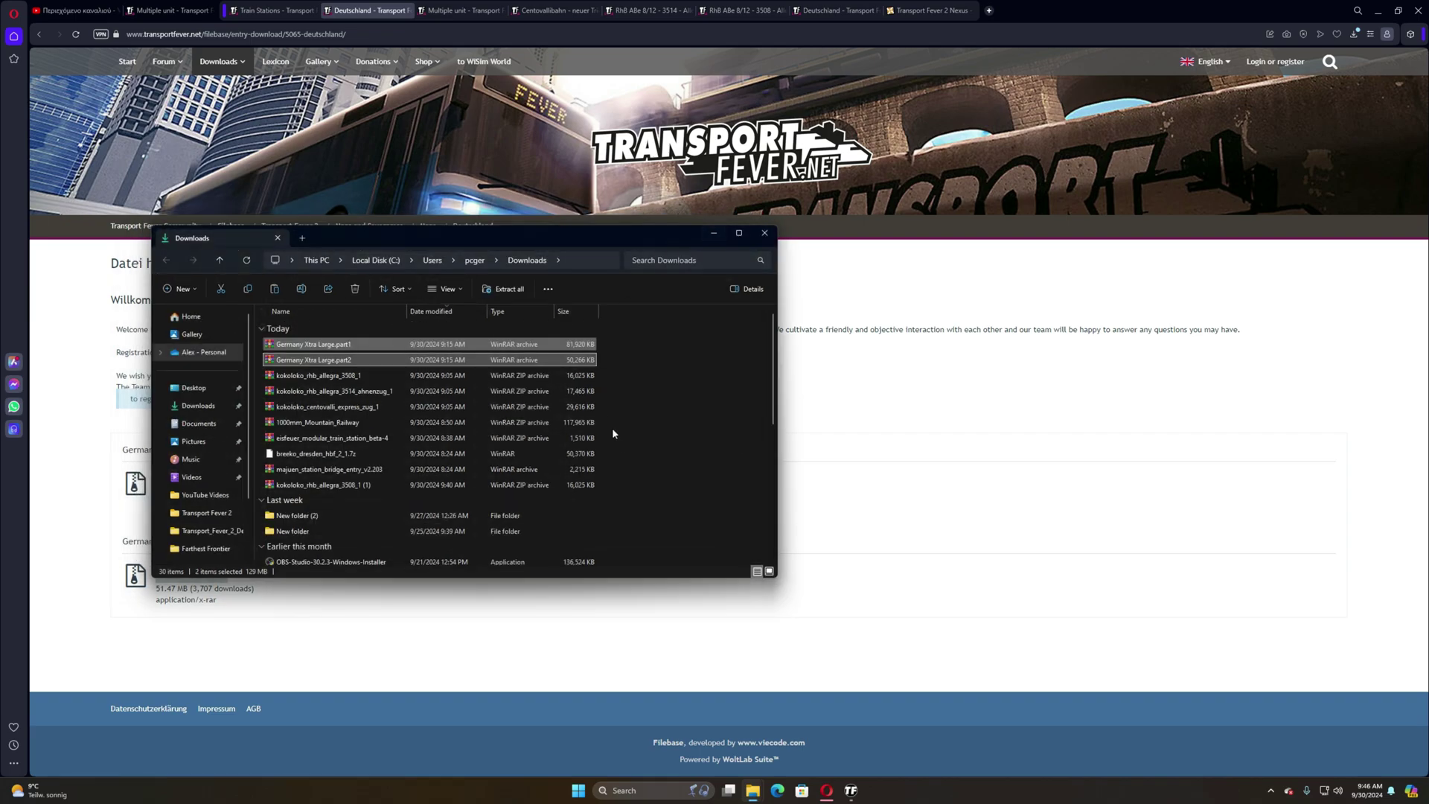
pyautogui.click(770, 236)
pyautogui.click(844, 787)
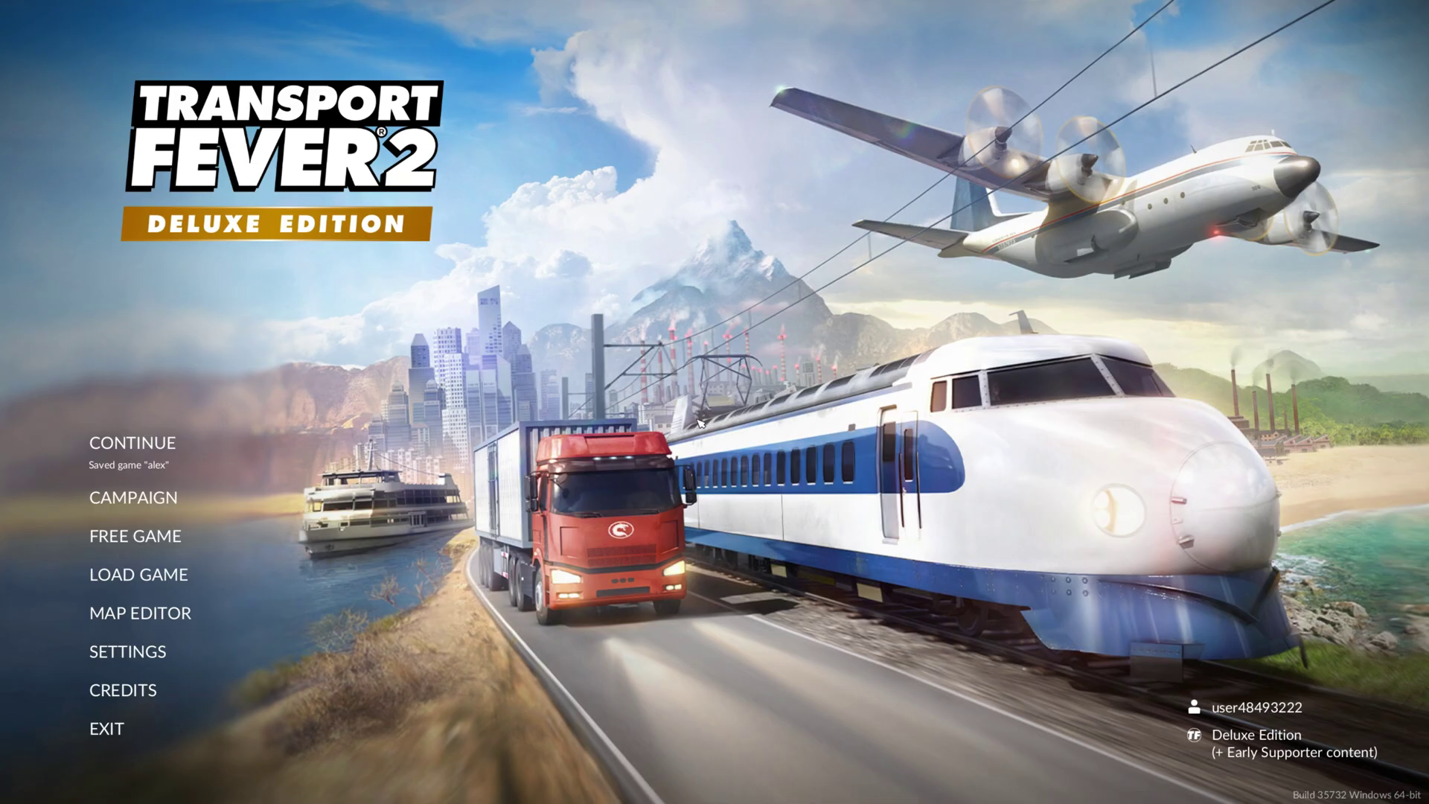
# - Open Load Game and choose the Germany Xtra Large save
pyautogui.click(144, 584)
pyautogui.click(361, 240)
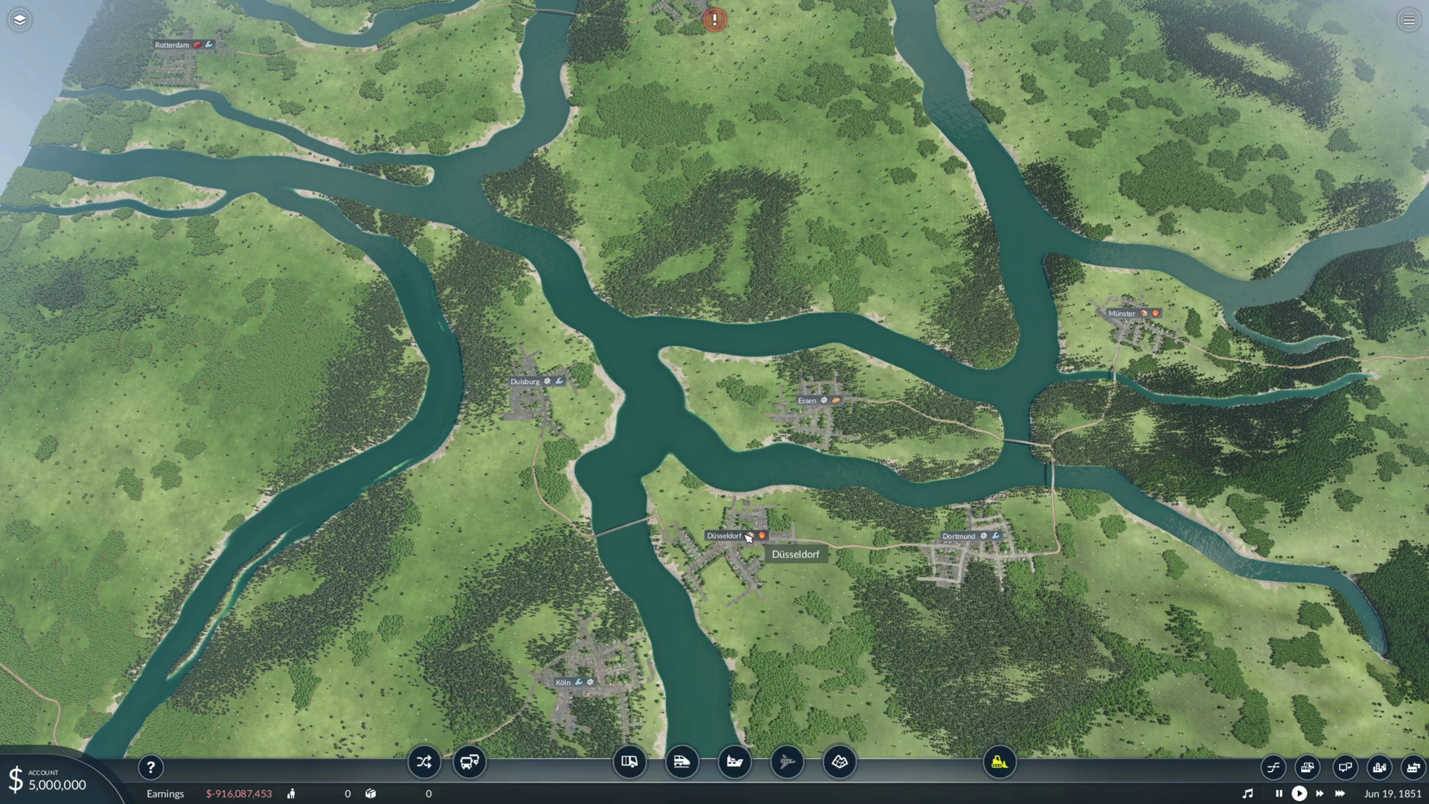
# - Dismiss the town warnings and pan south past Aachen and Saarbrücken to Metz and Nancy
pyautogui.click(717, 20)
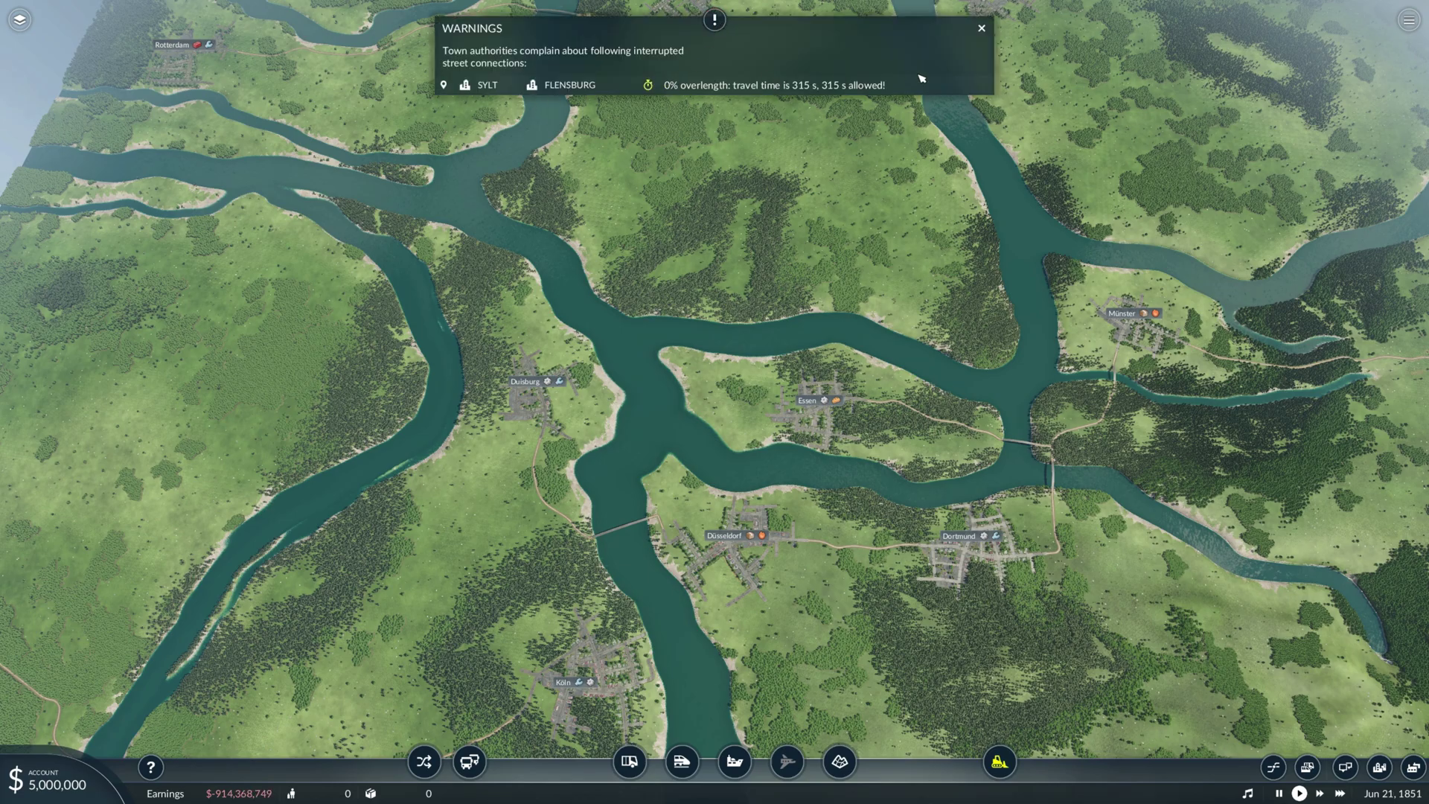
pyautogui.click(985, 31)
pyautogui.scroll(-3, 699, 459)
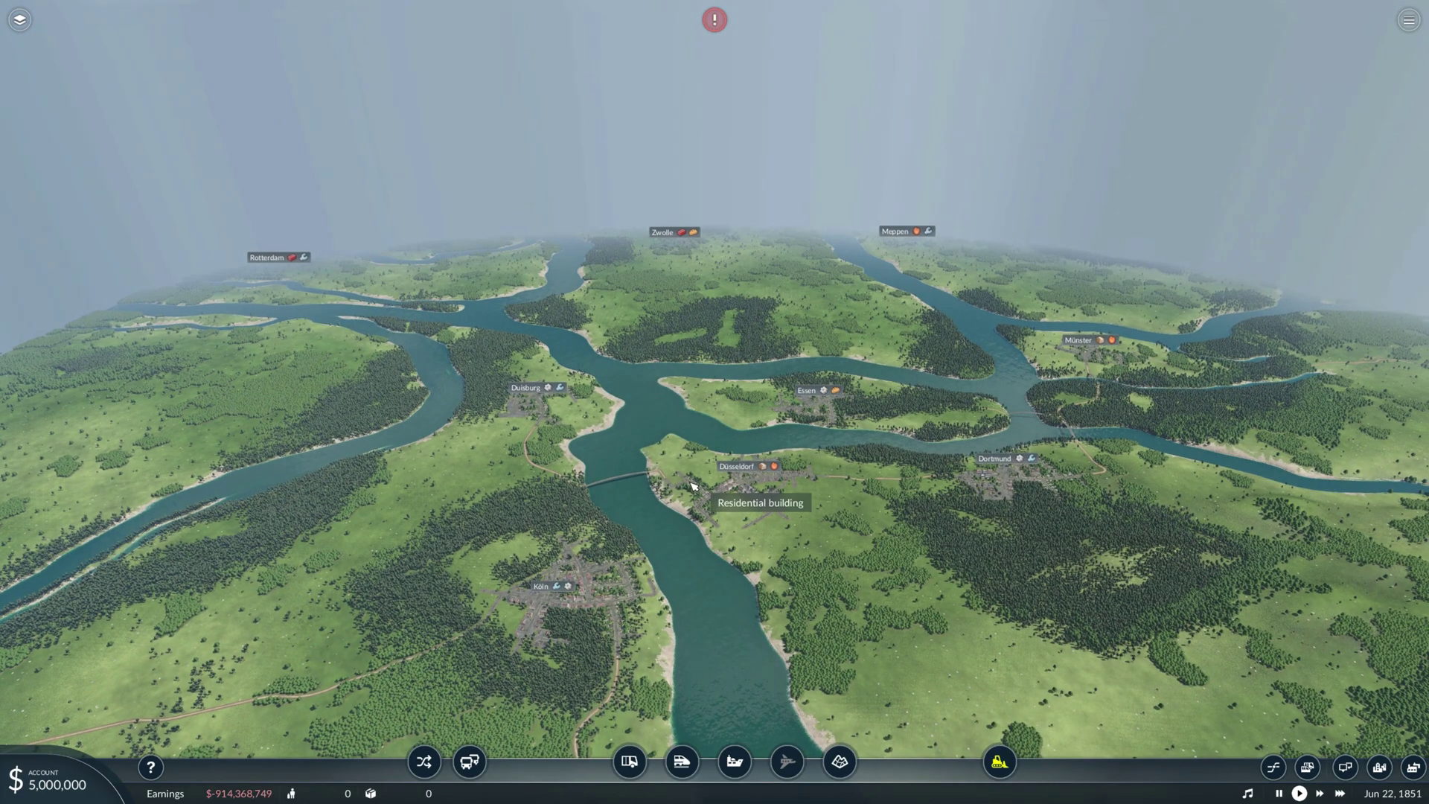
pyautogui.press('d')
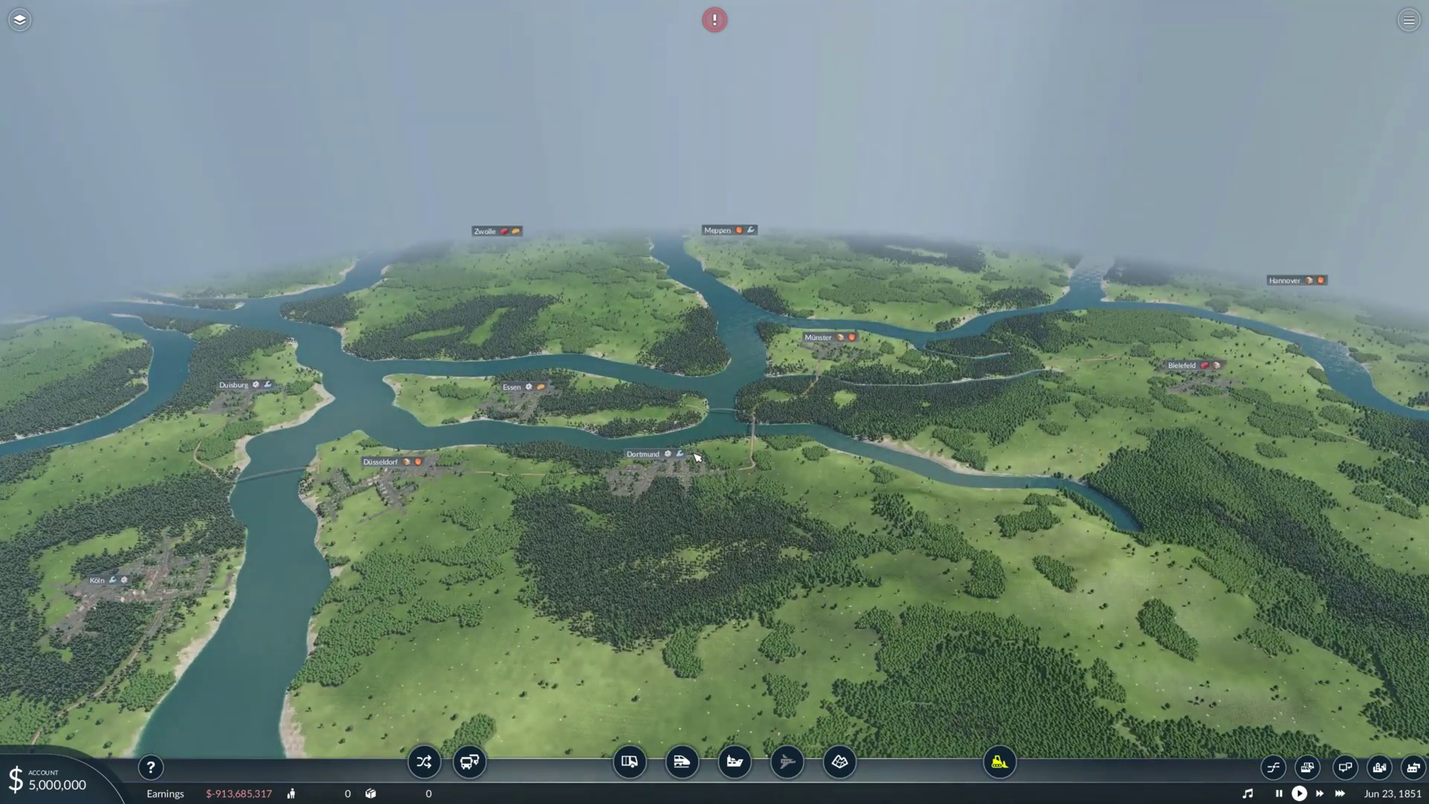
pyautogui.press('a')
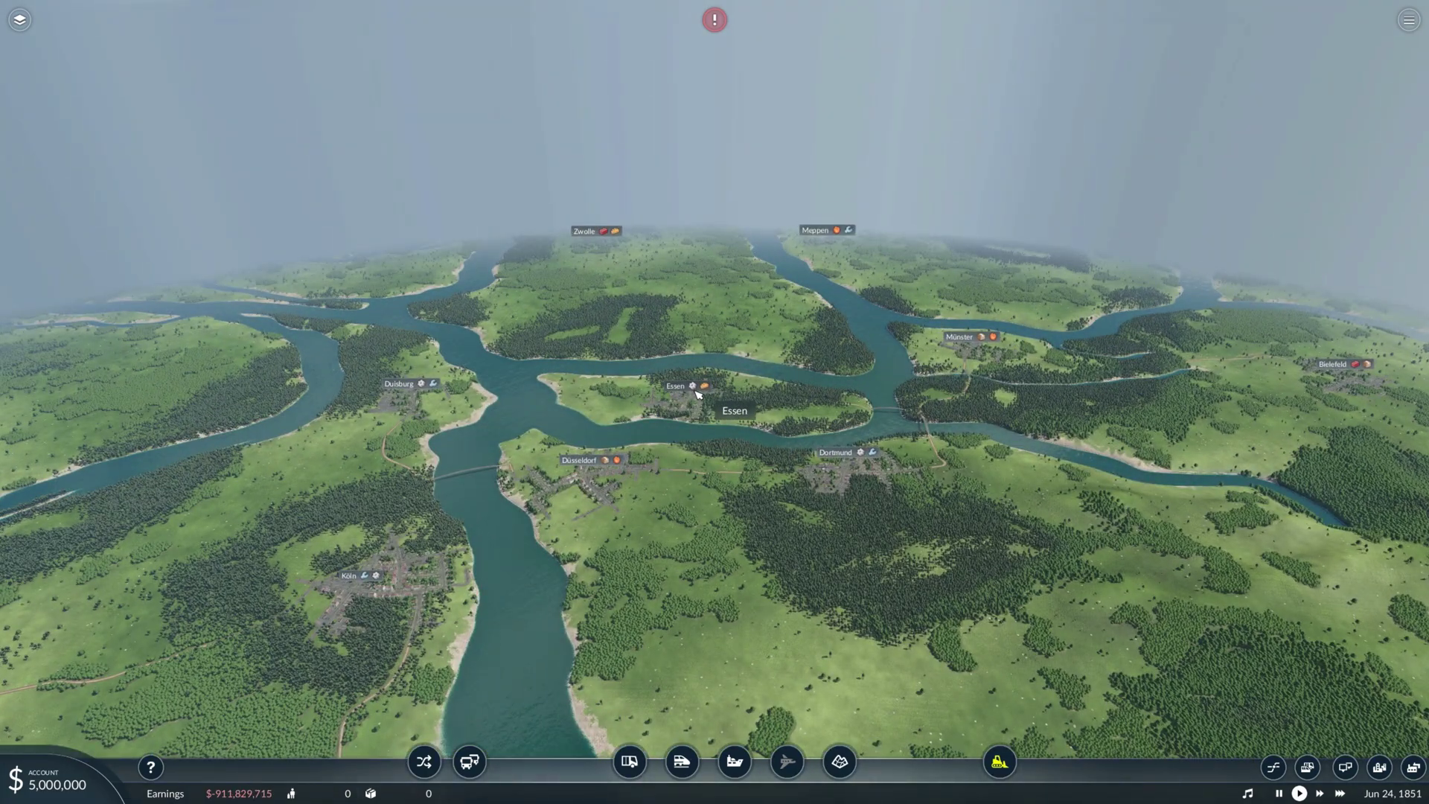
pyautogui.press('s')
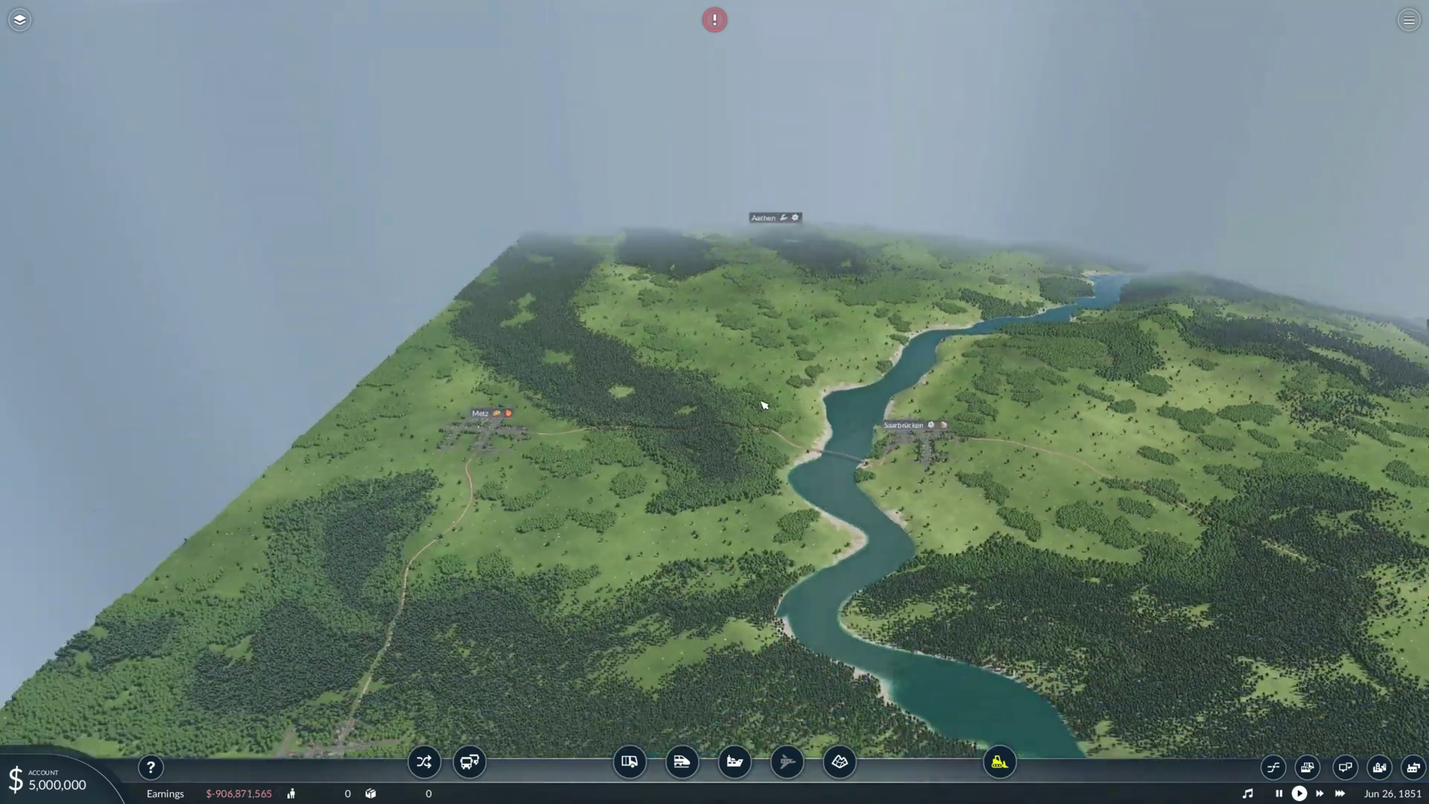
pyautogui.press('s')
pyautogui.press('s')
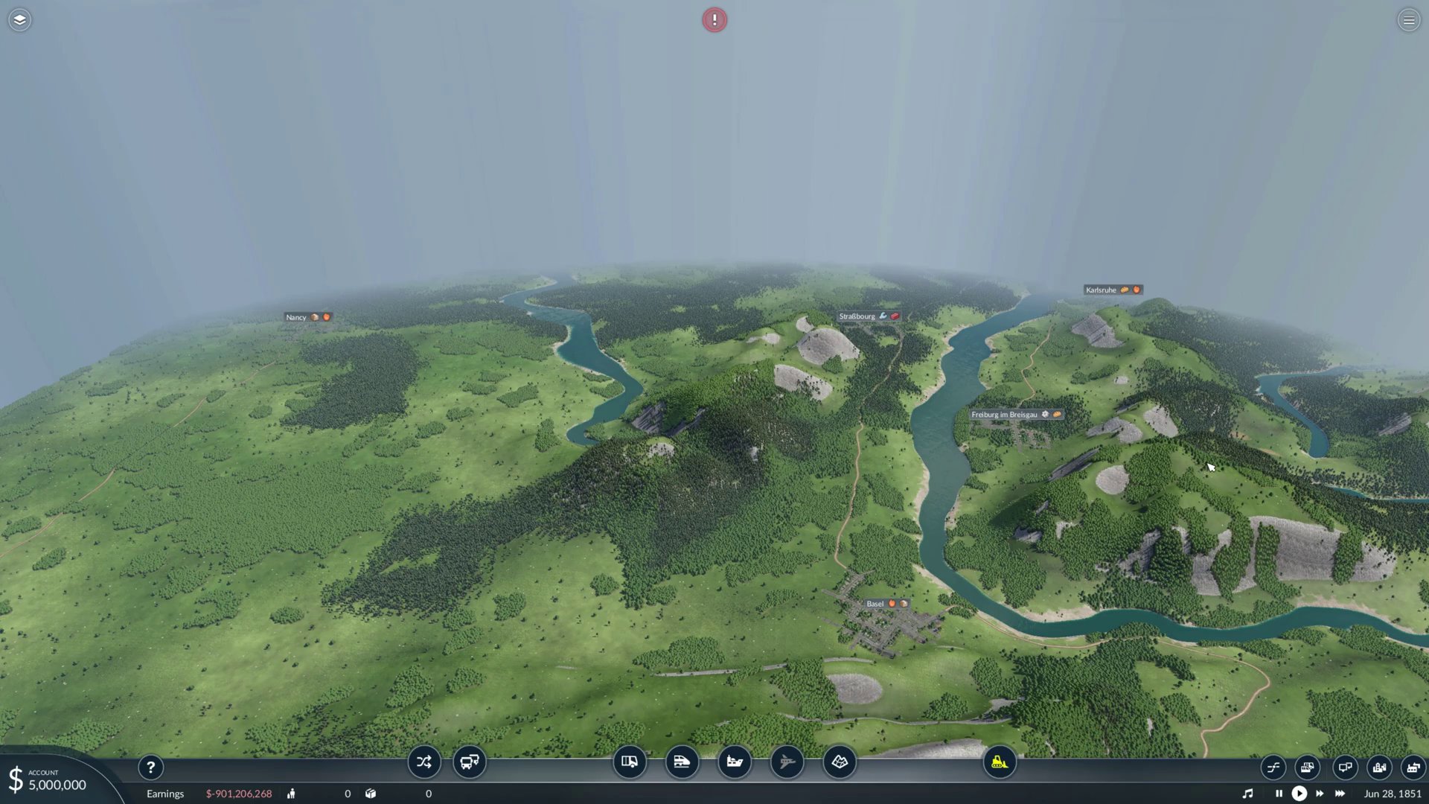
# - Pan east via Stuttgart, Augsburg and München to Salzburg and Wien, then north to Dresden
pyautogui.press('d')
pyautogui.press('d')
pyautogui.press('w')
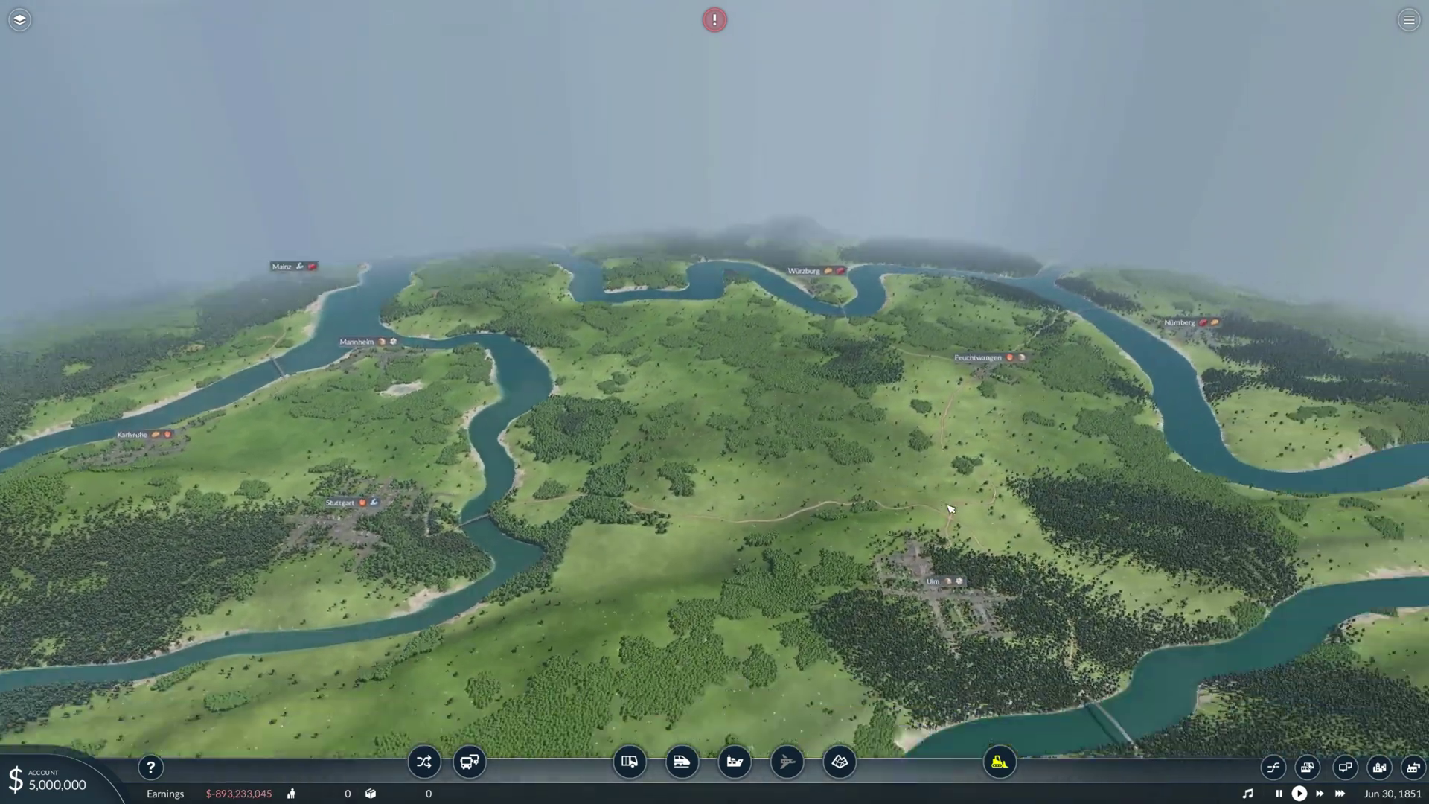
pyautogui.press('s')
pyautogui.press('d')
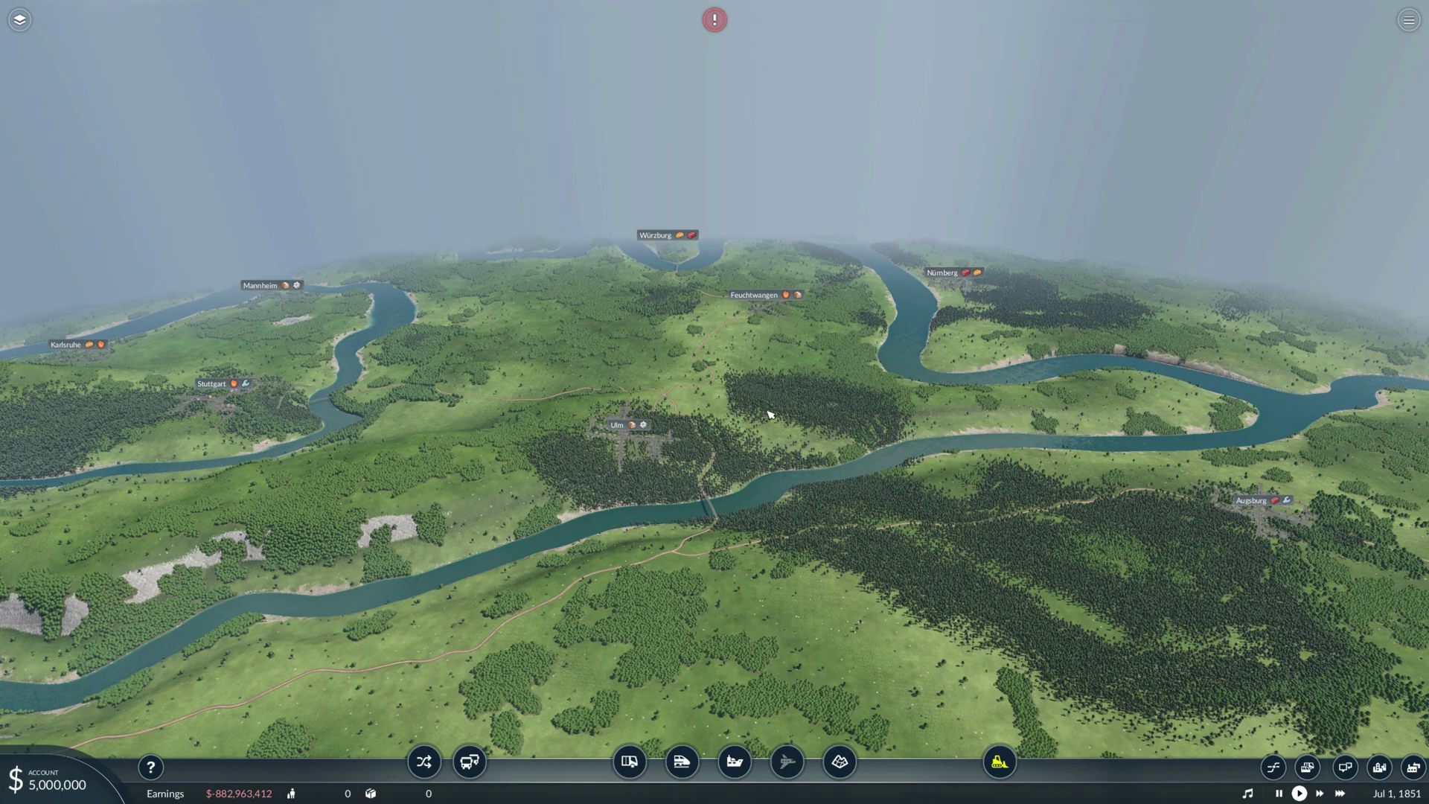
pyautogui.press('d')
pyautogui.press('s')
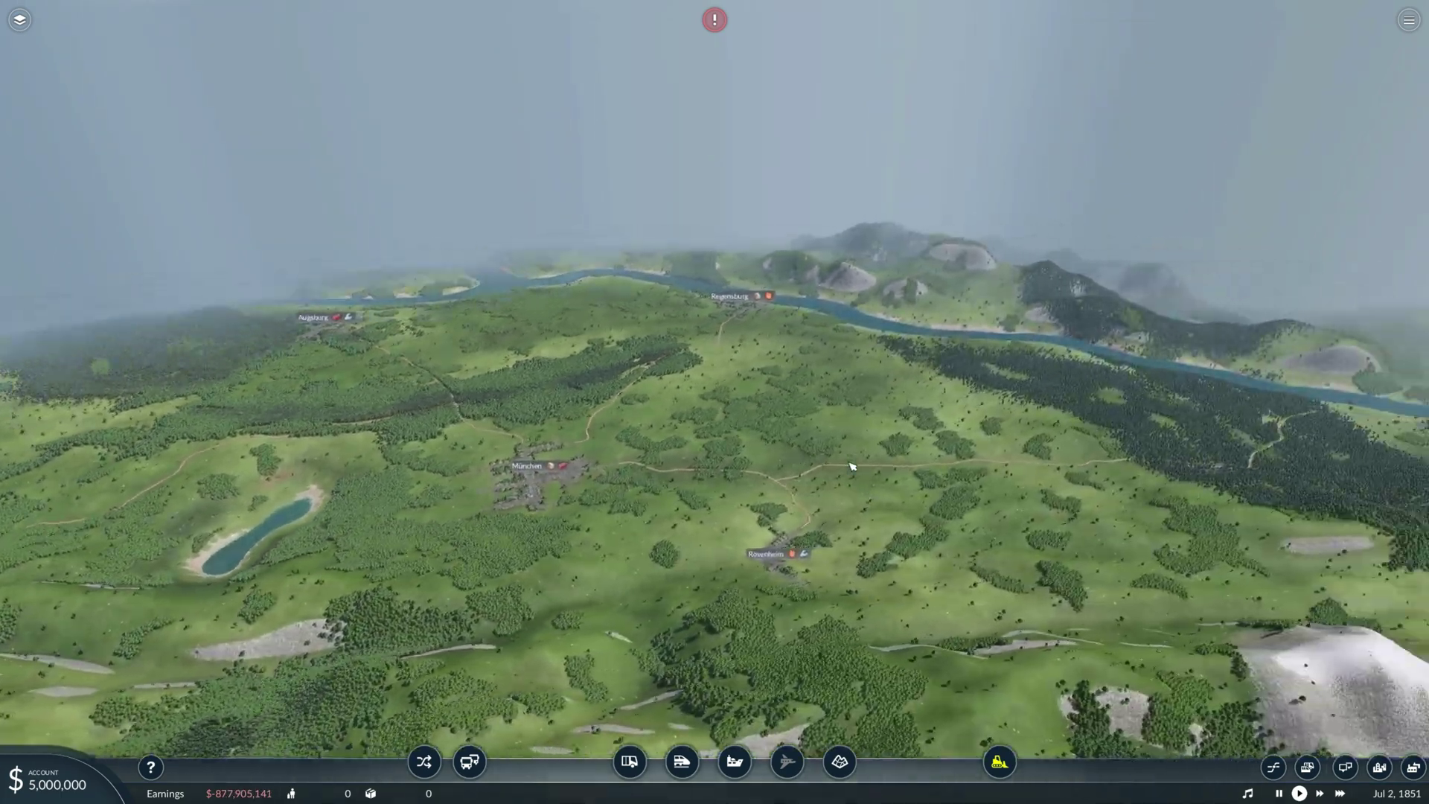
pyautogui.press('s')
pyautogui.press('d')
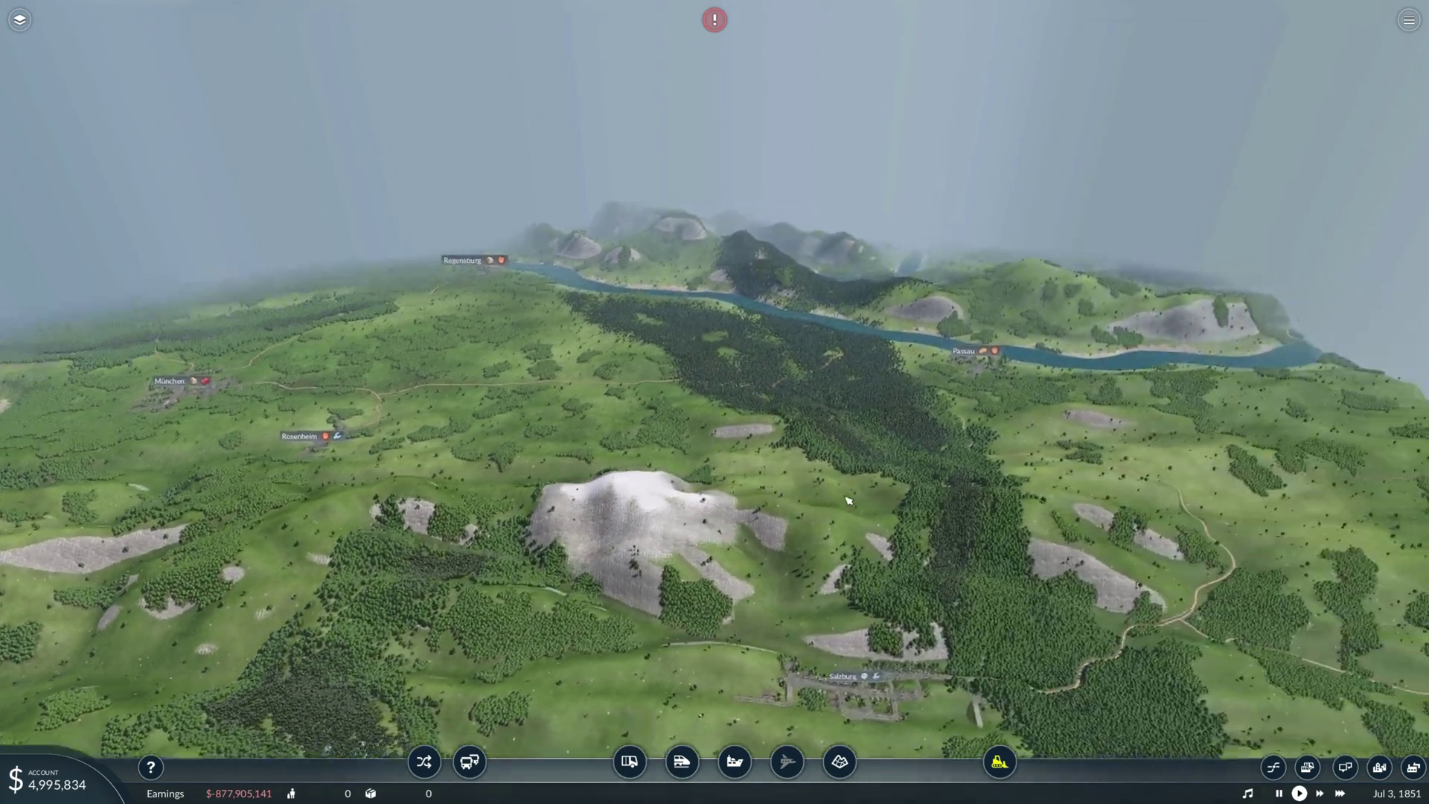
pyautogui.press('d')
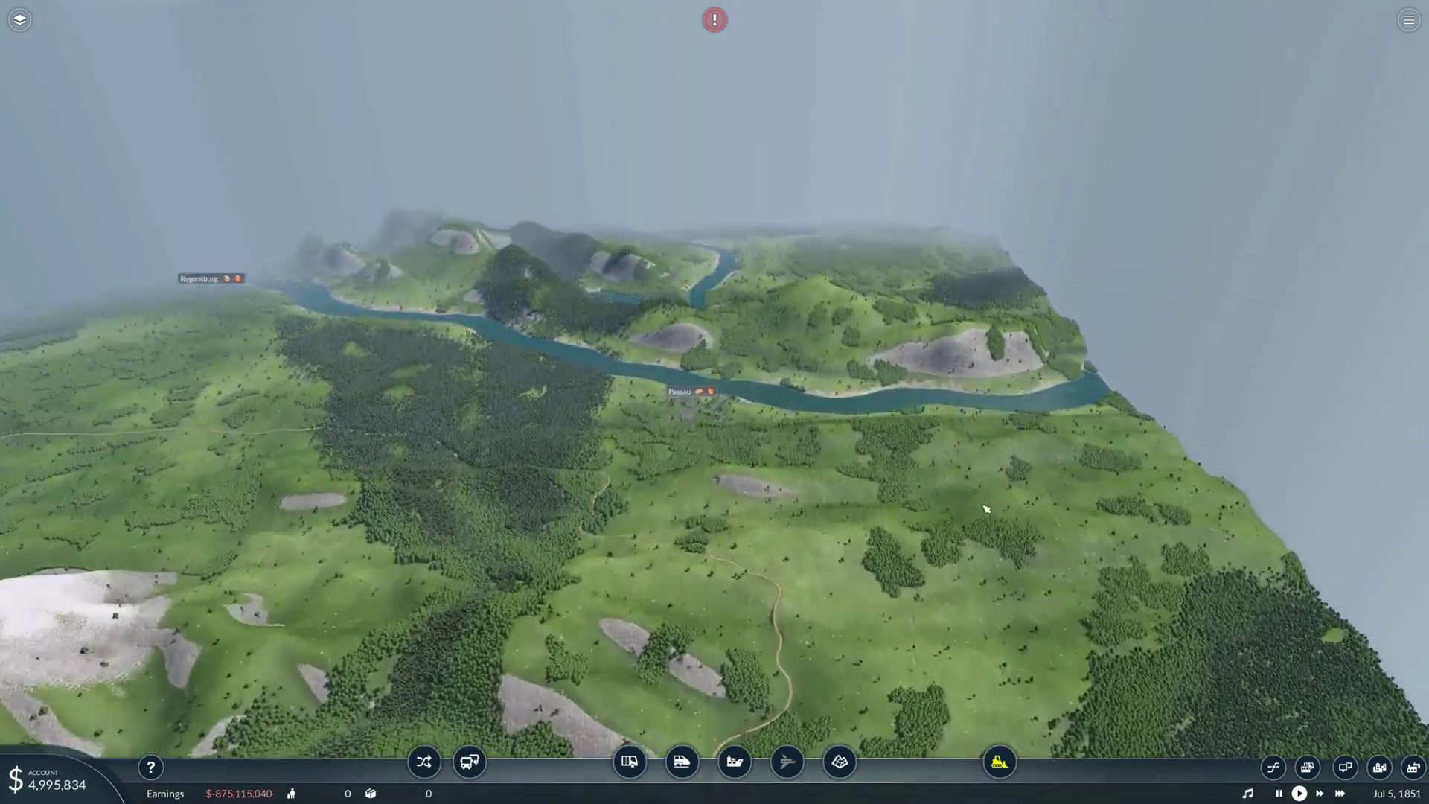
pyautogui.press('w')
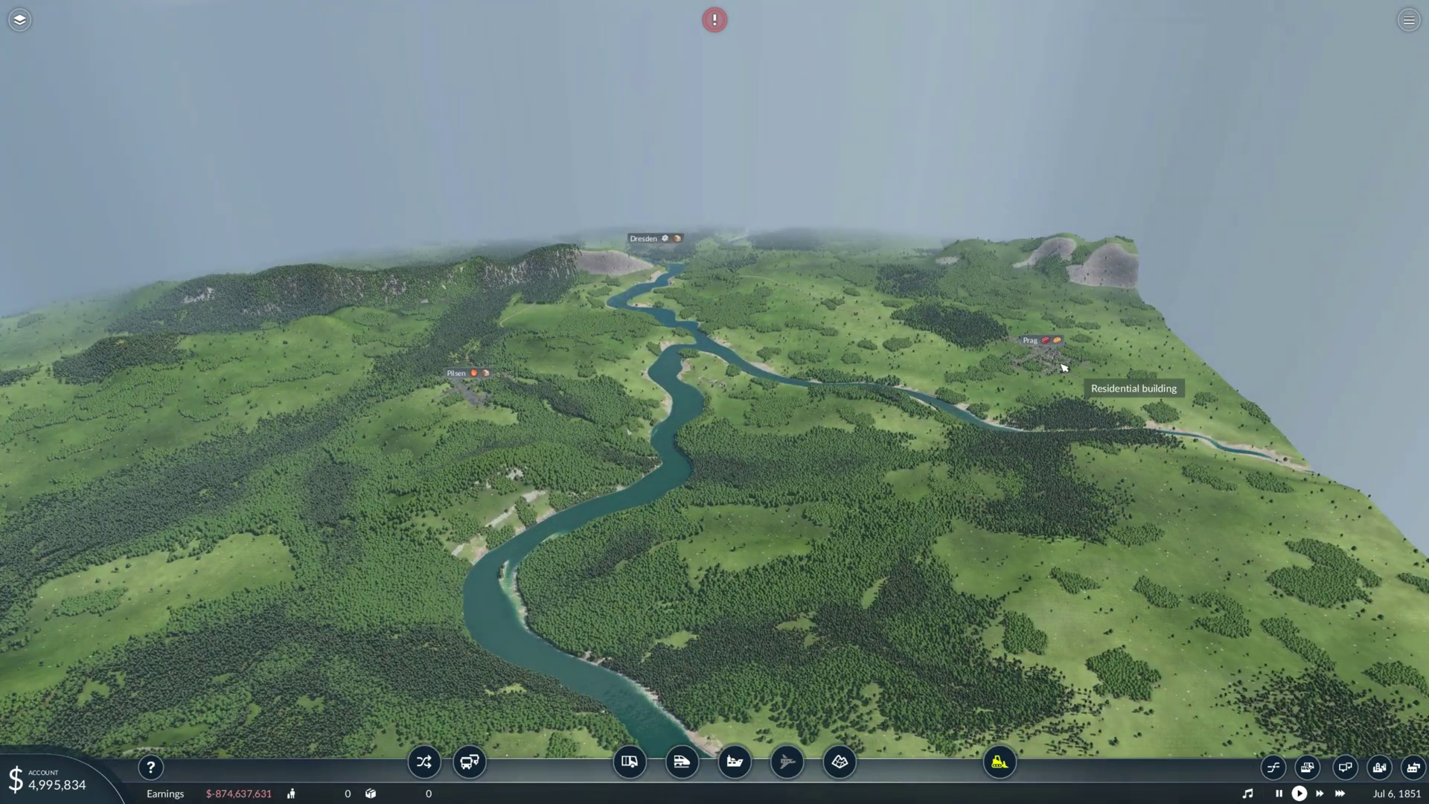
pyautogui.press('w')
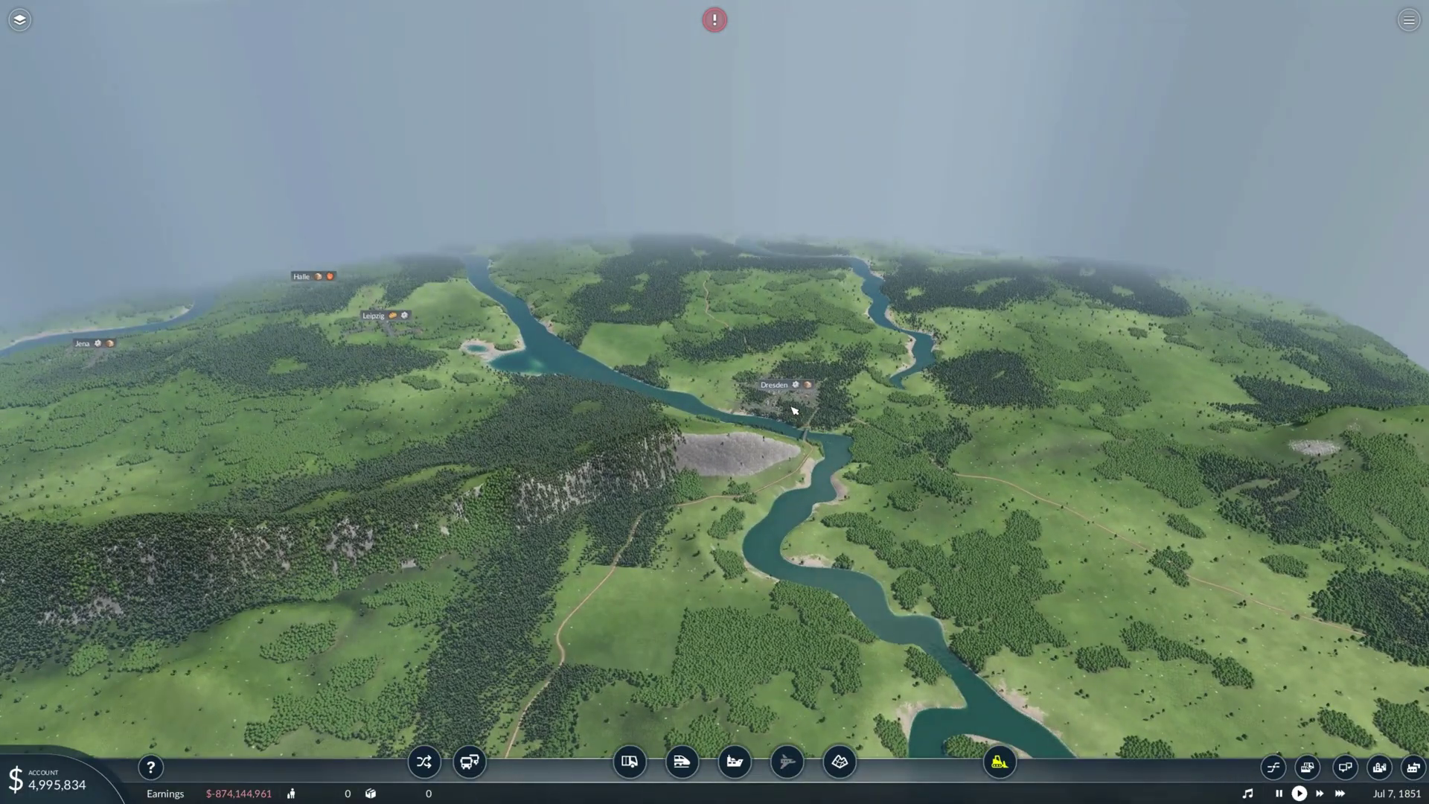
# - Rotate and zoom the view around Halle, Leipzig and Magdeburg
pyautogui.scroll(5, 505, 376)
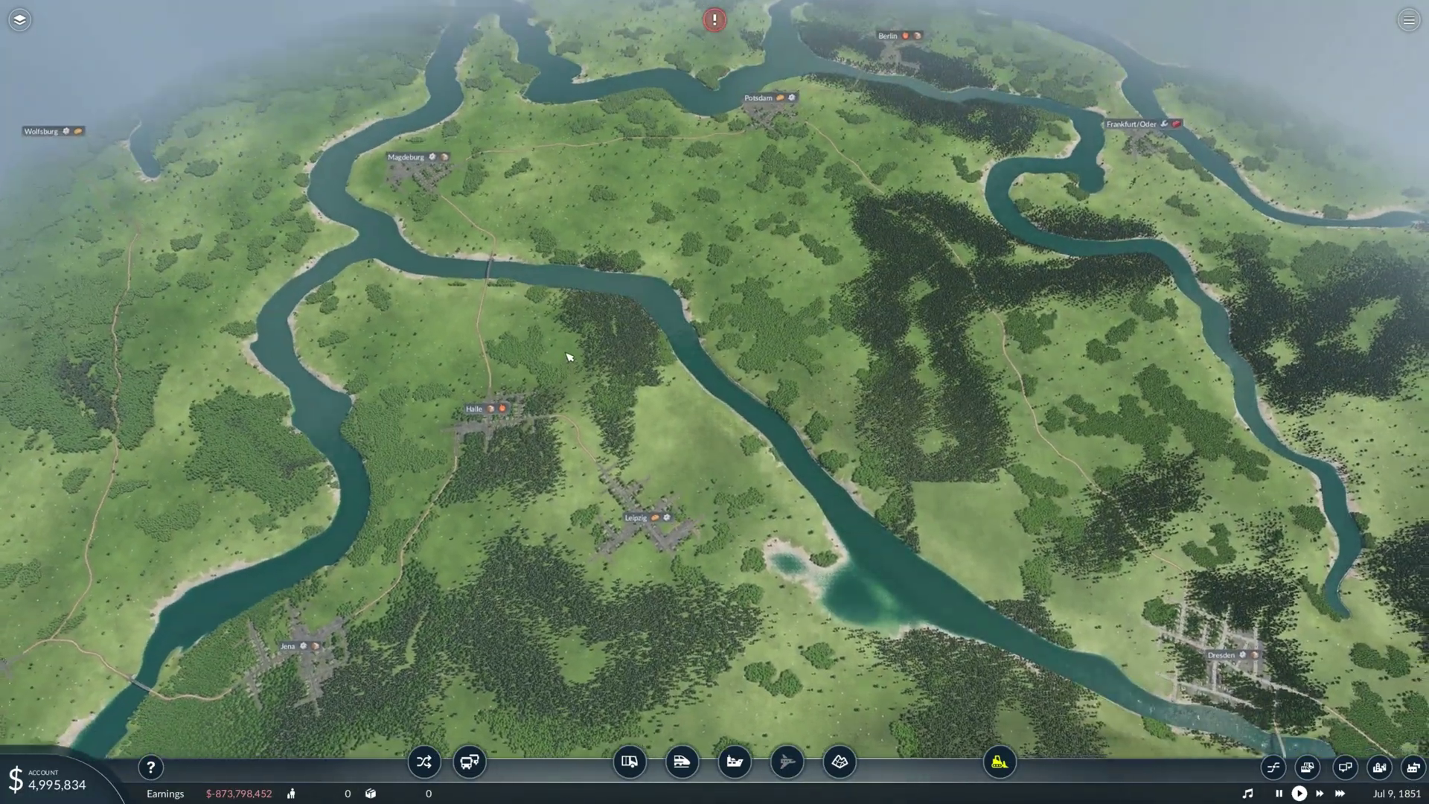
pyautogui.press('q')
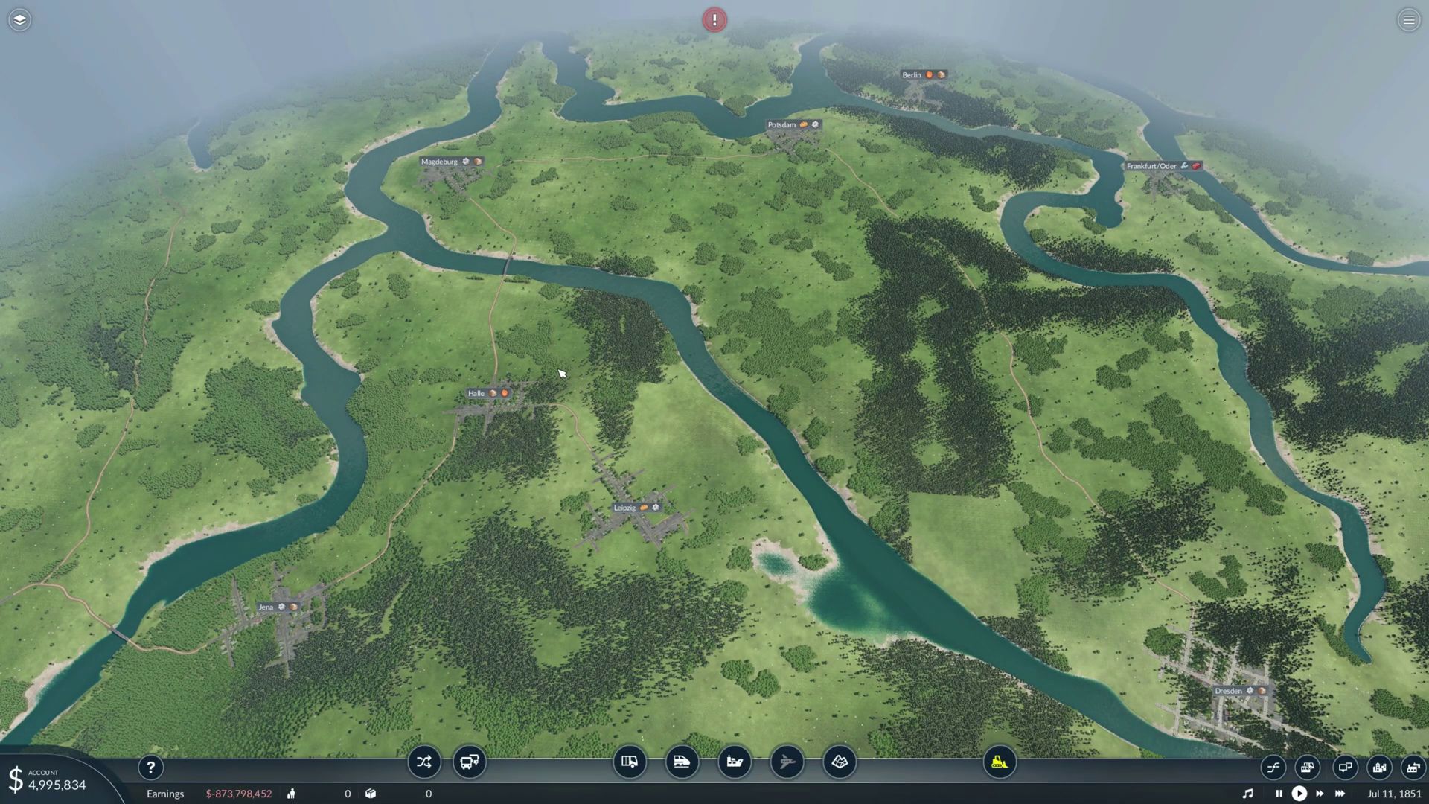
pyautogui.press('q')
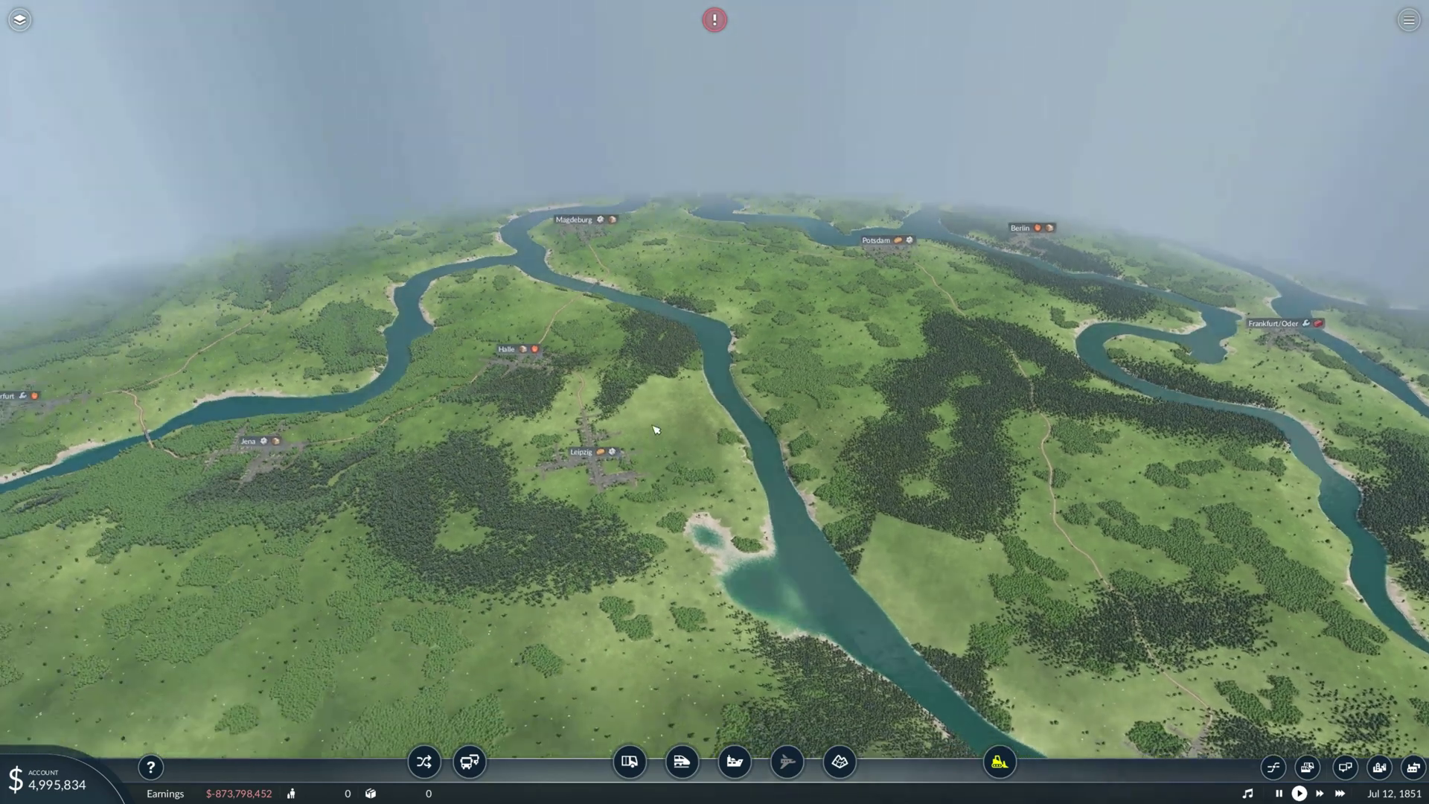
pyautogui.scroll(5, 652, 350)
pyautogui.scroll(-5, 653, 333)
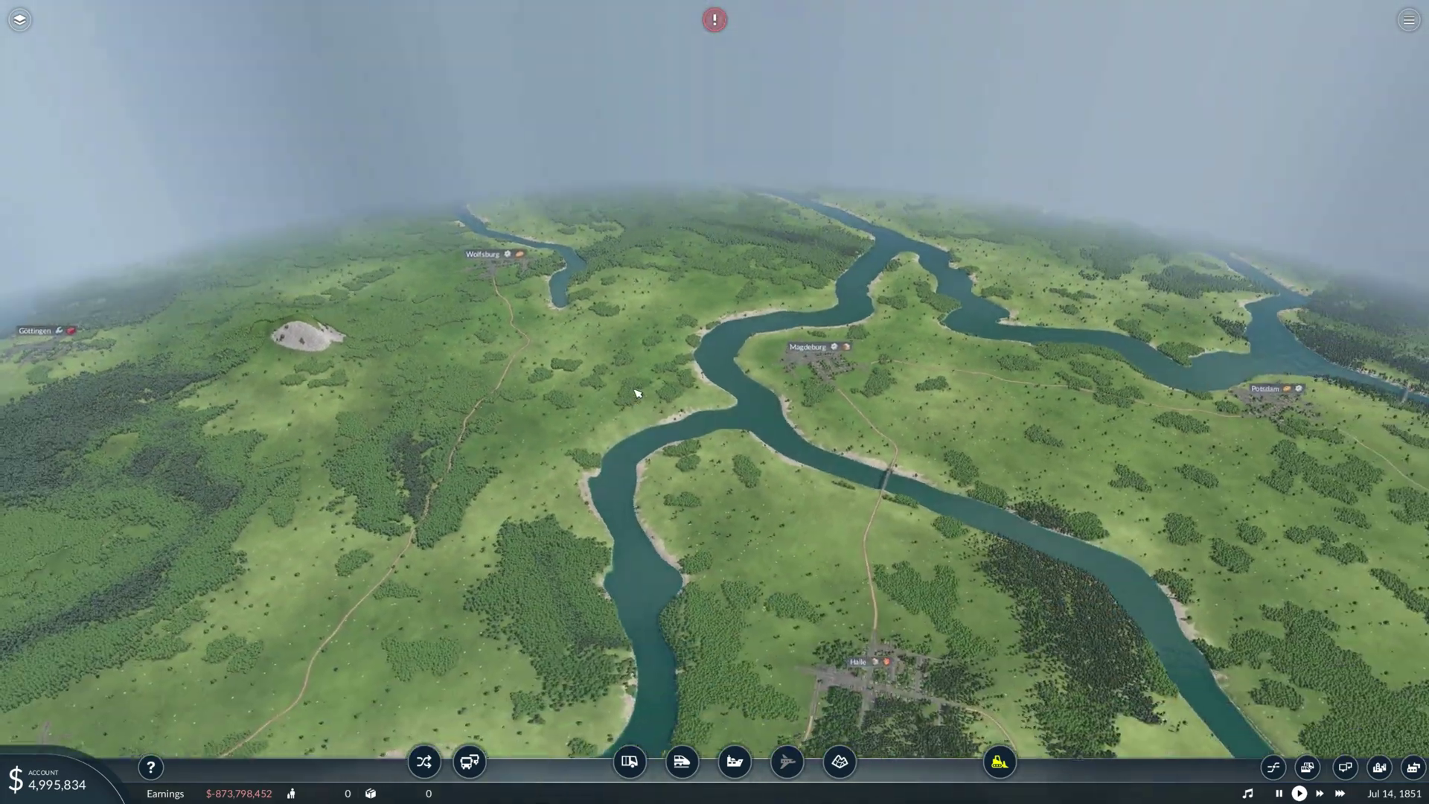
# - Pan east past Berlin and Stettin, then rotate to bring Frankfurt/Oder into view
pyautogui.press('d')
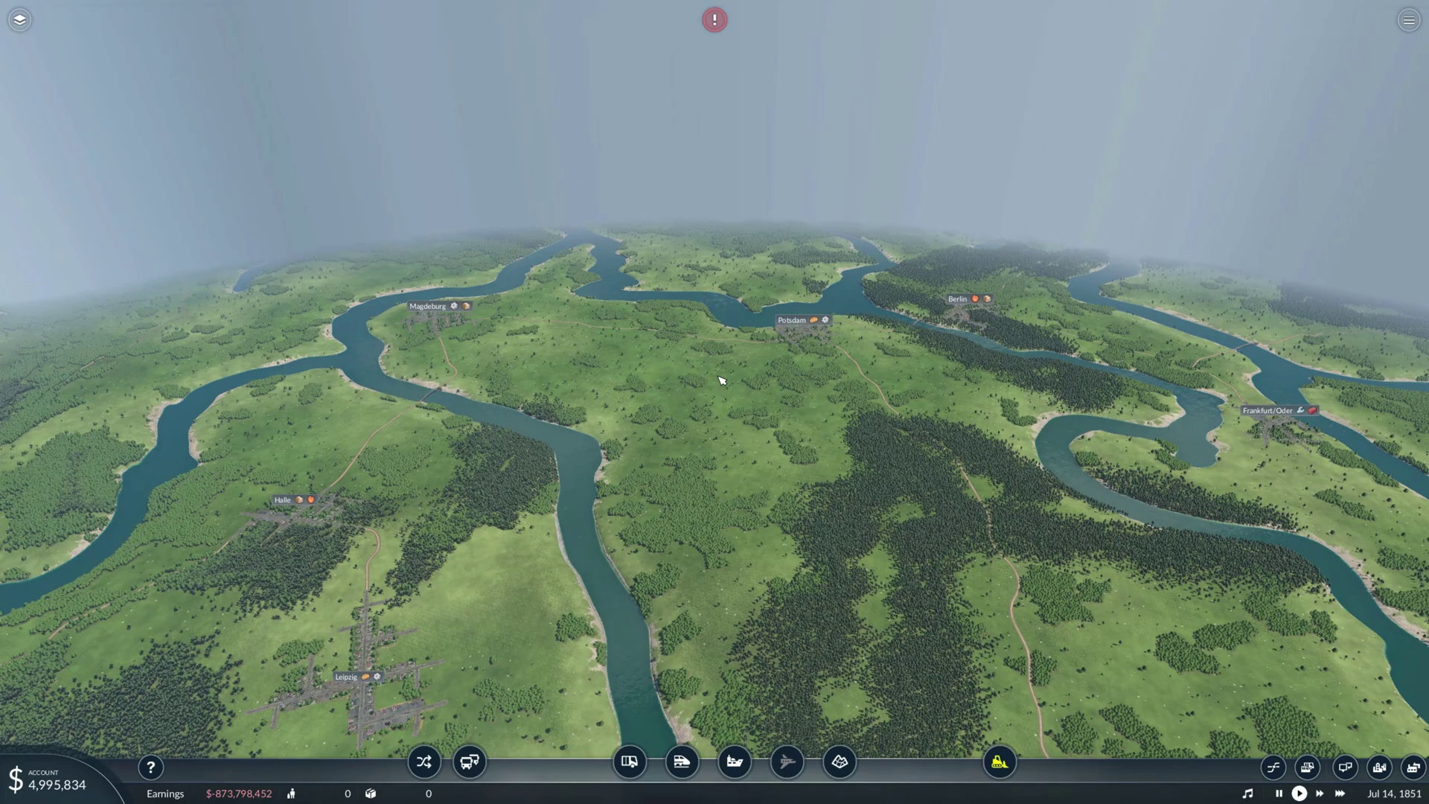
pyautogui.press('d')
pyautogui.press('w')
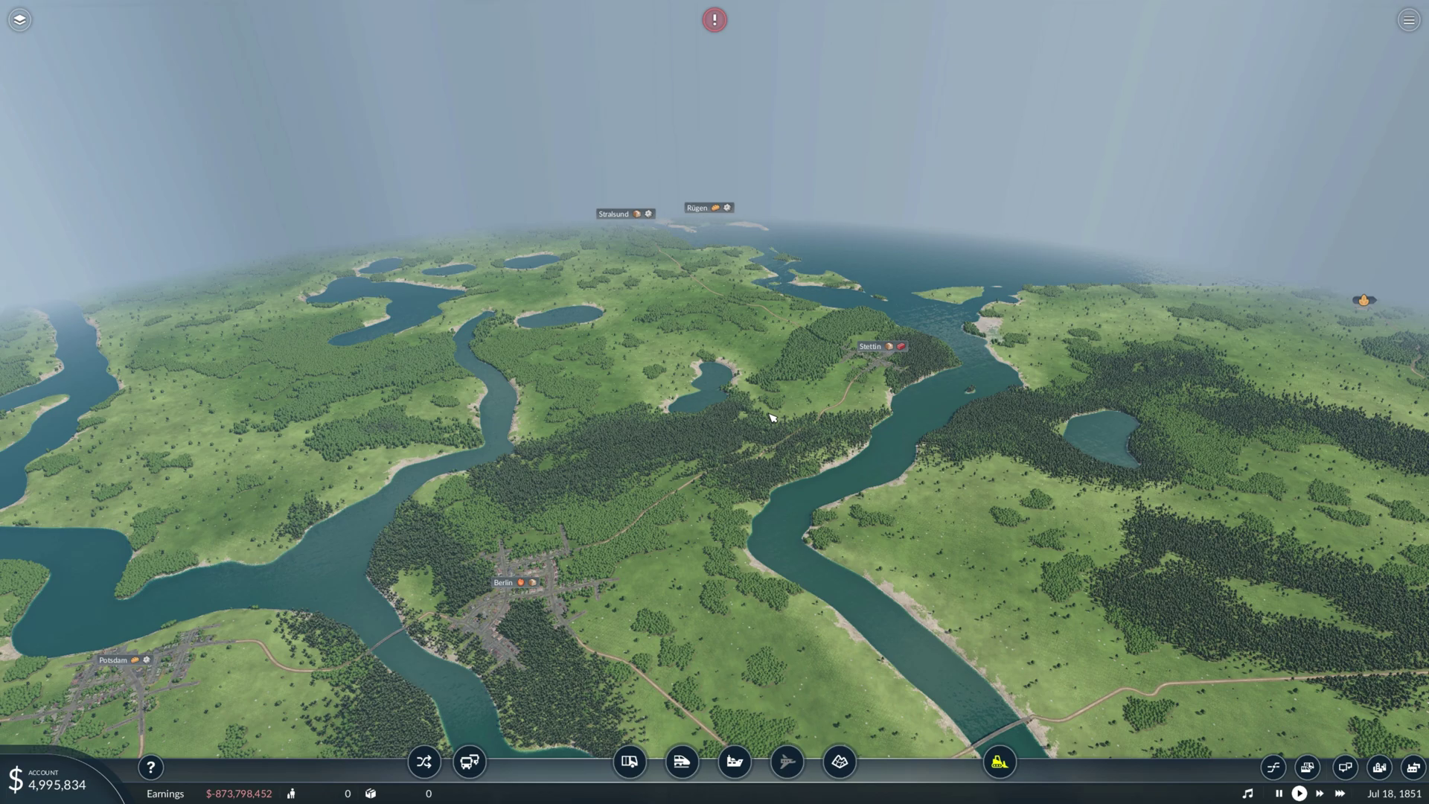
pyautogui.press('q')
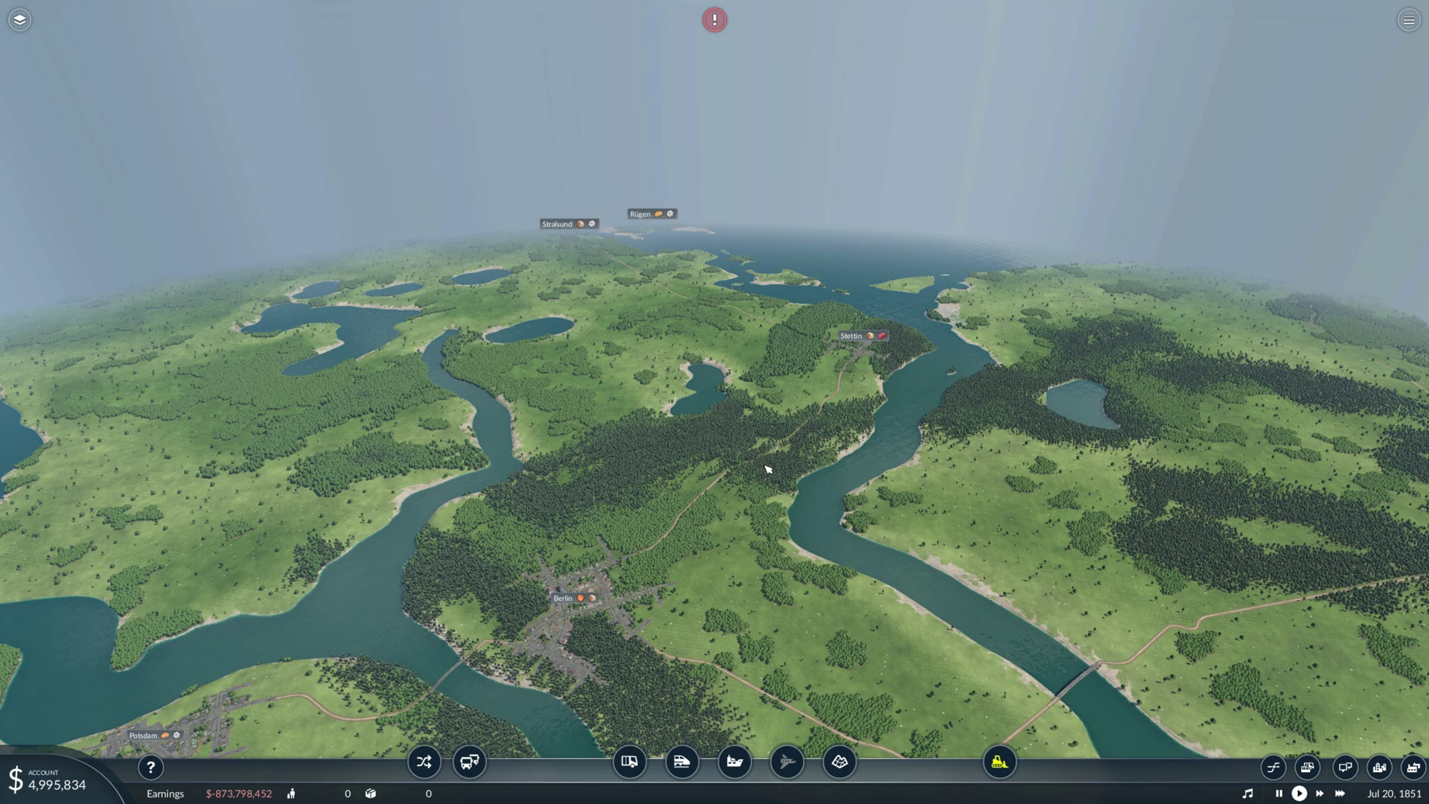
pyautogui.press('q')
pyautogui.press('q')
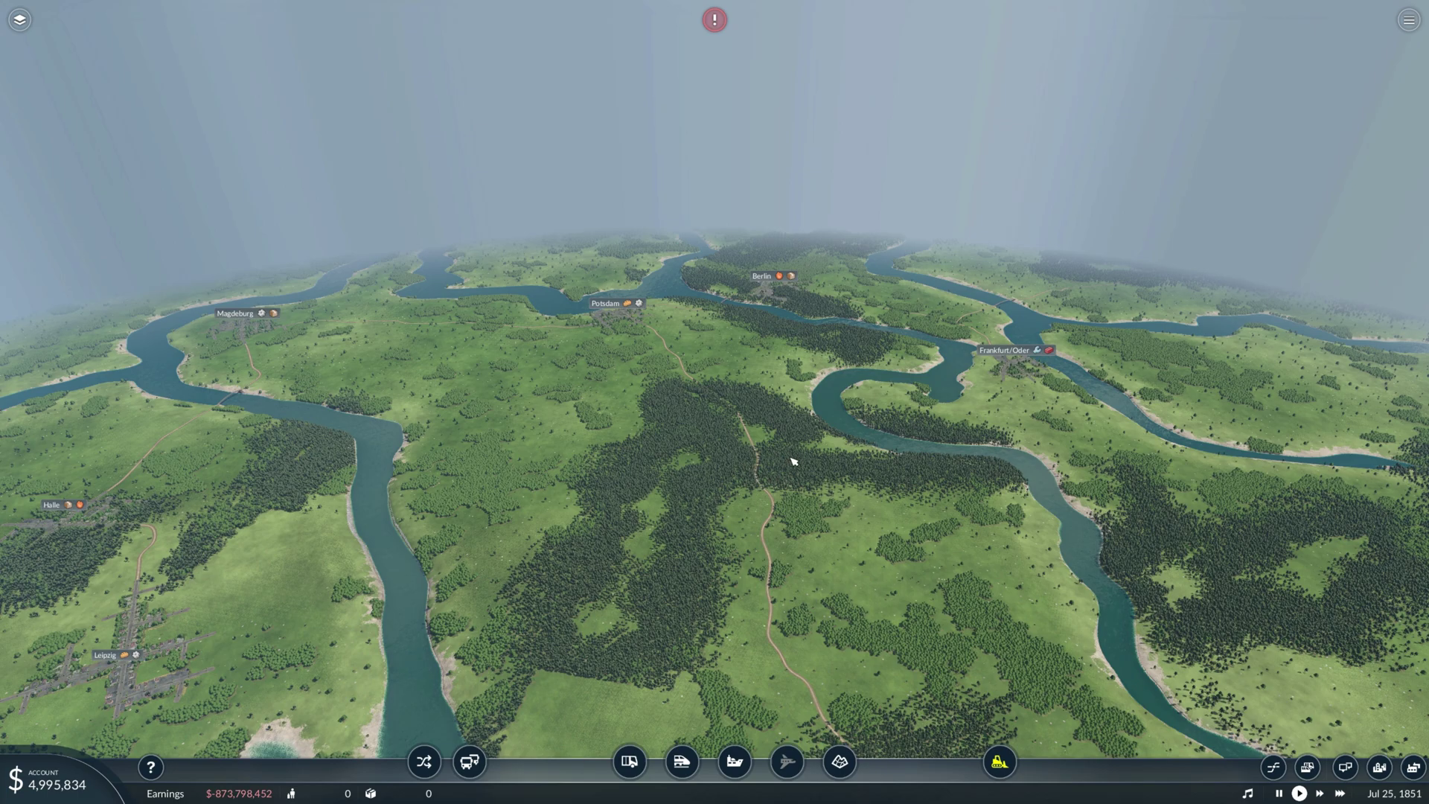
# - Zoom in on Berlin, open its town details window, then close it
pyautogui.scroll(8, 792, 461)
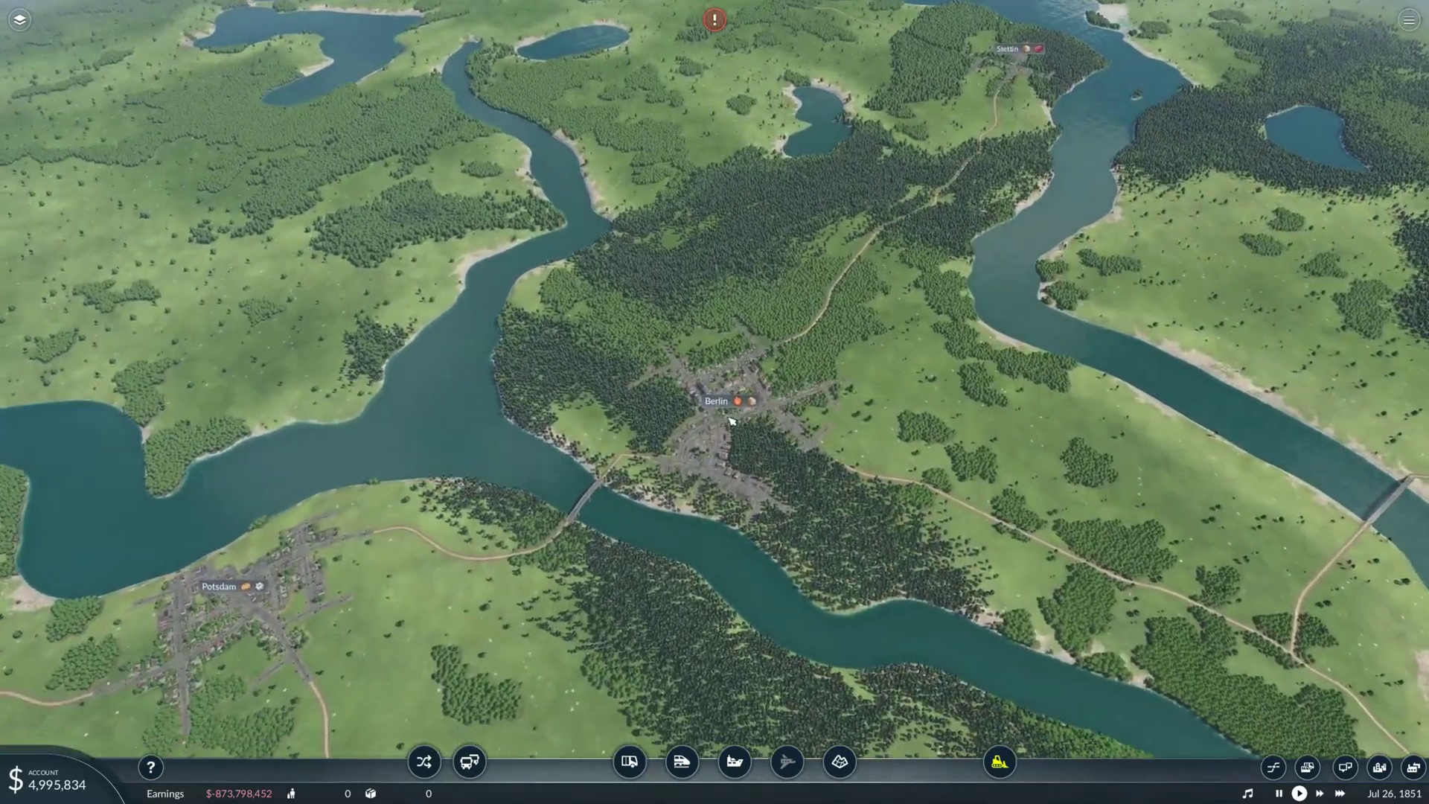
pyautogui.click(731, 420)
pyautogui.click(1418, 69)
pyautogui.scroll(-10, 791, 364)
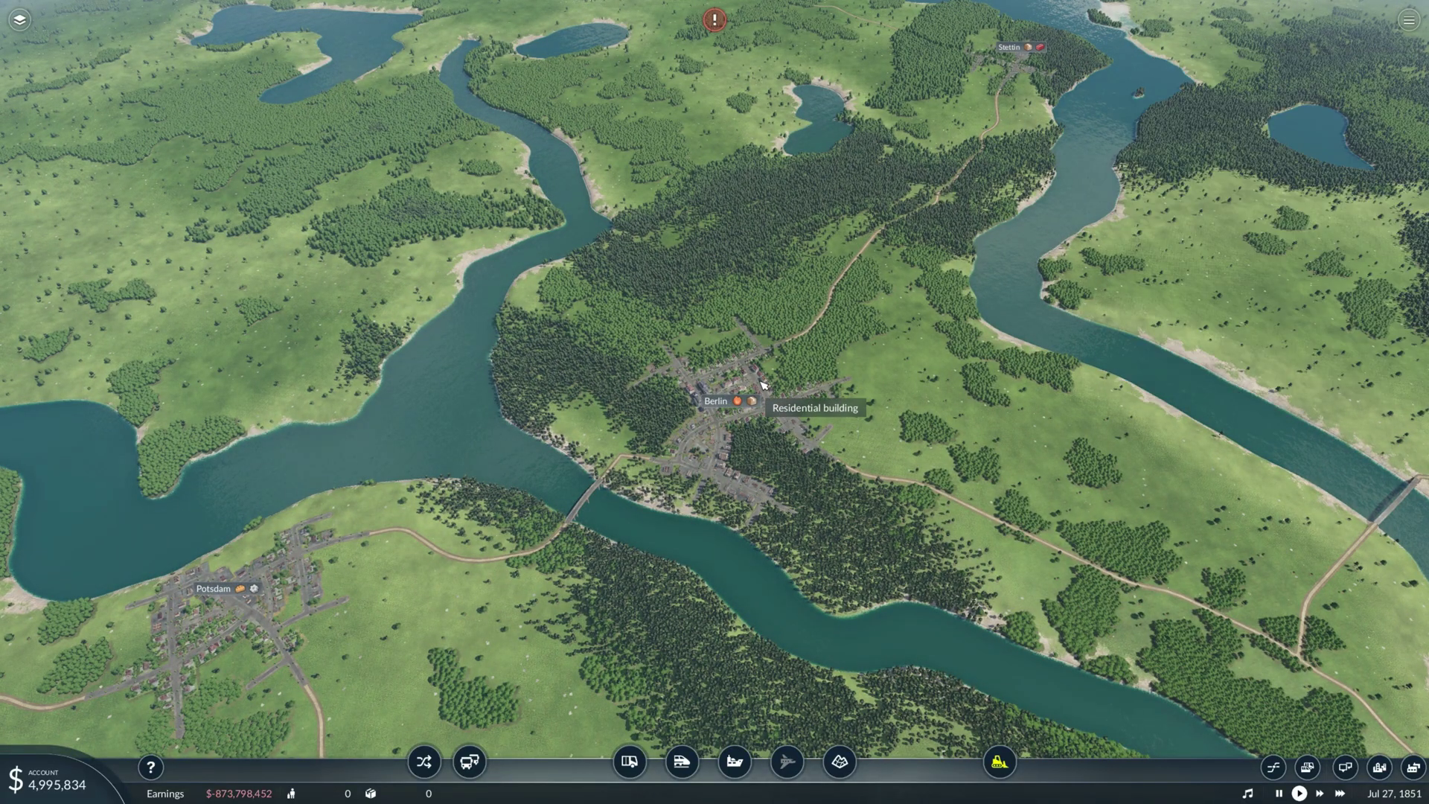
# - Pan north to the Baltic coast at Rostock, then back toward Stettin and Berlin, and north-west again
pyautogui.press('w')
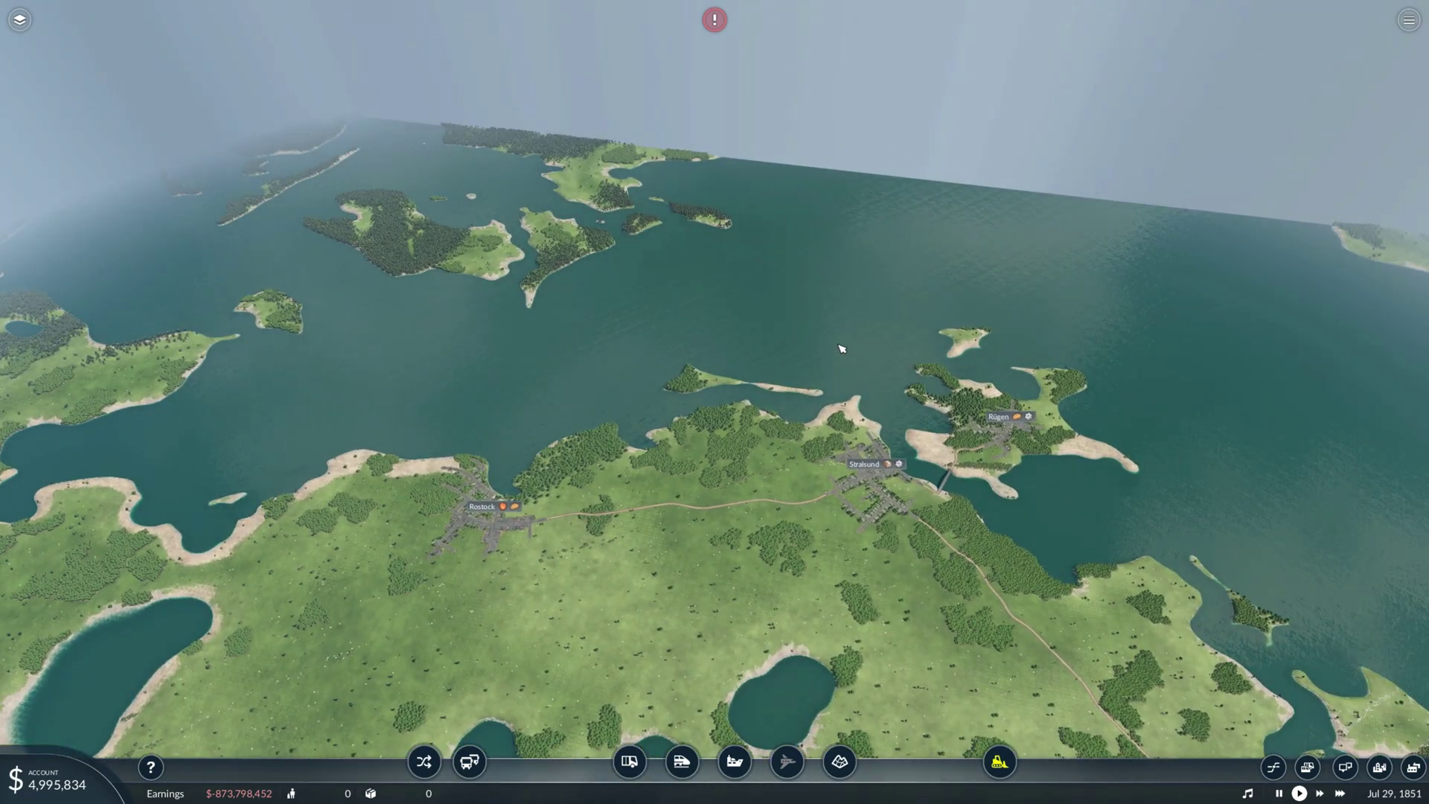
pyautogui.press('s')
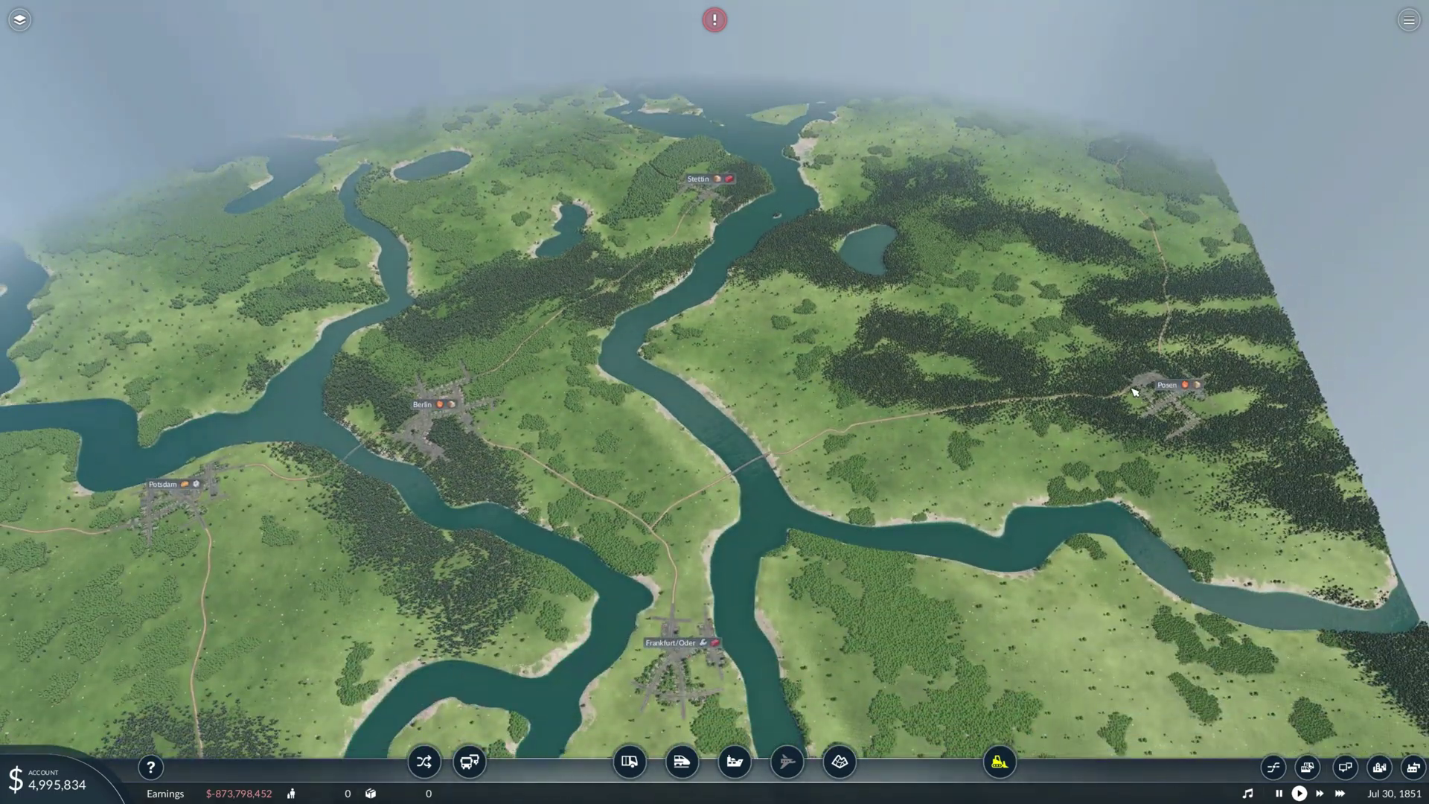
pyautogui.press('w')
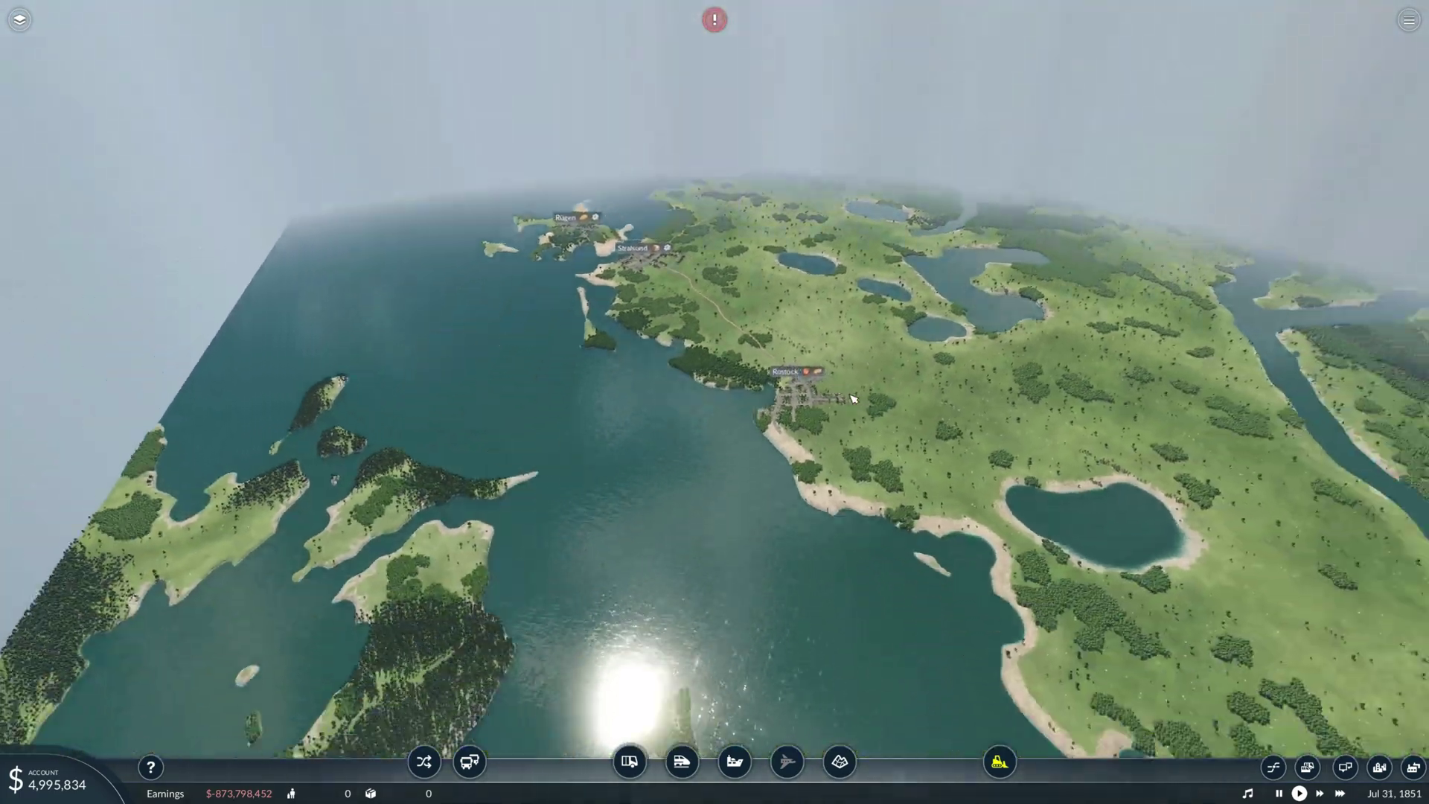
pyautogui.scroll(-2, 853, 398)
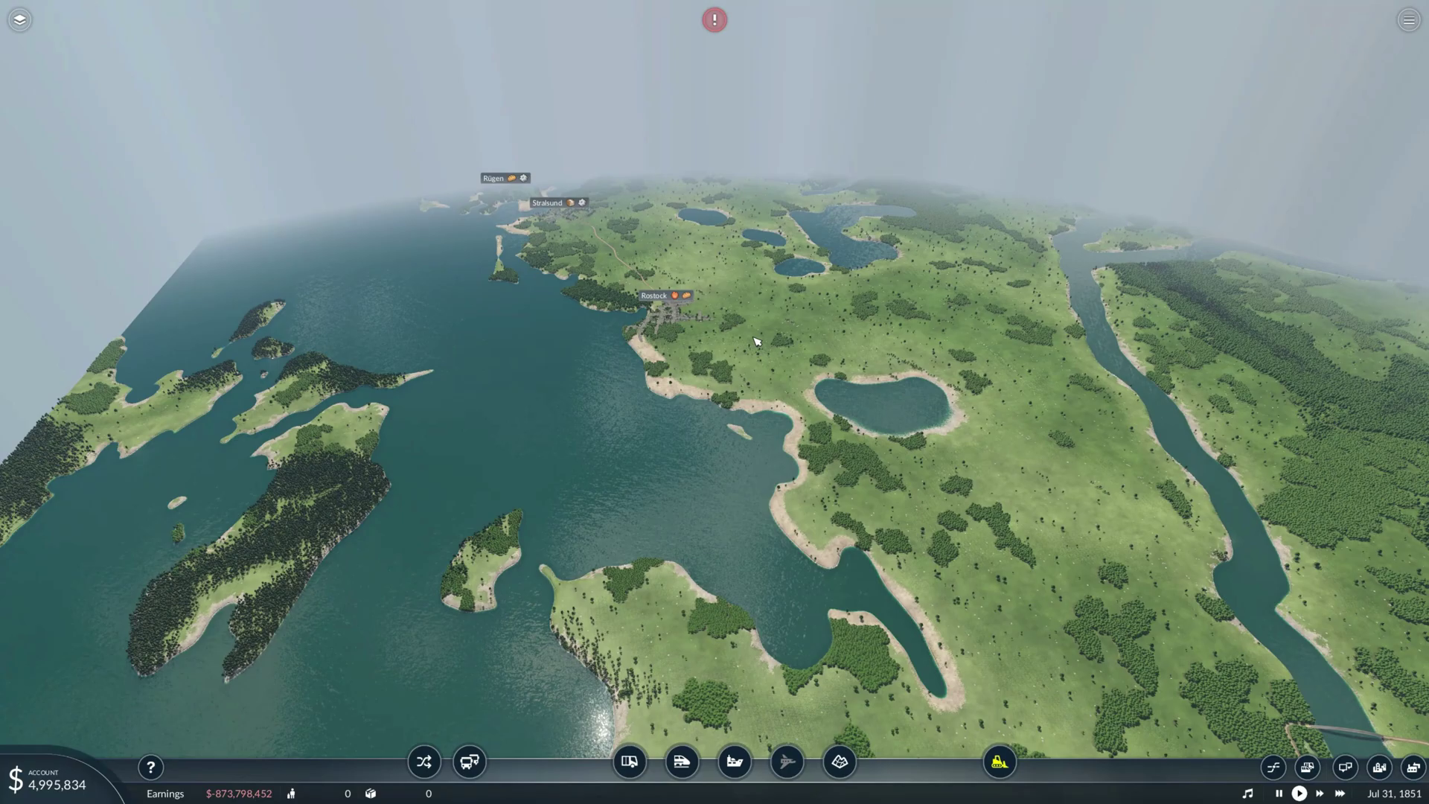
# - Pan west past Hamburg and Bremen to Emden, then inland to Münster and Bielefeld
pyautogui.press('a')
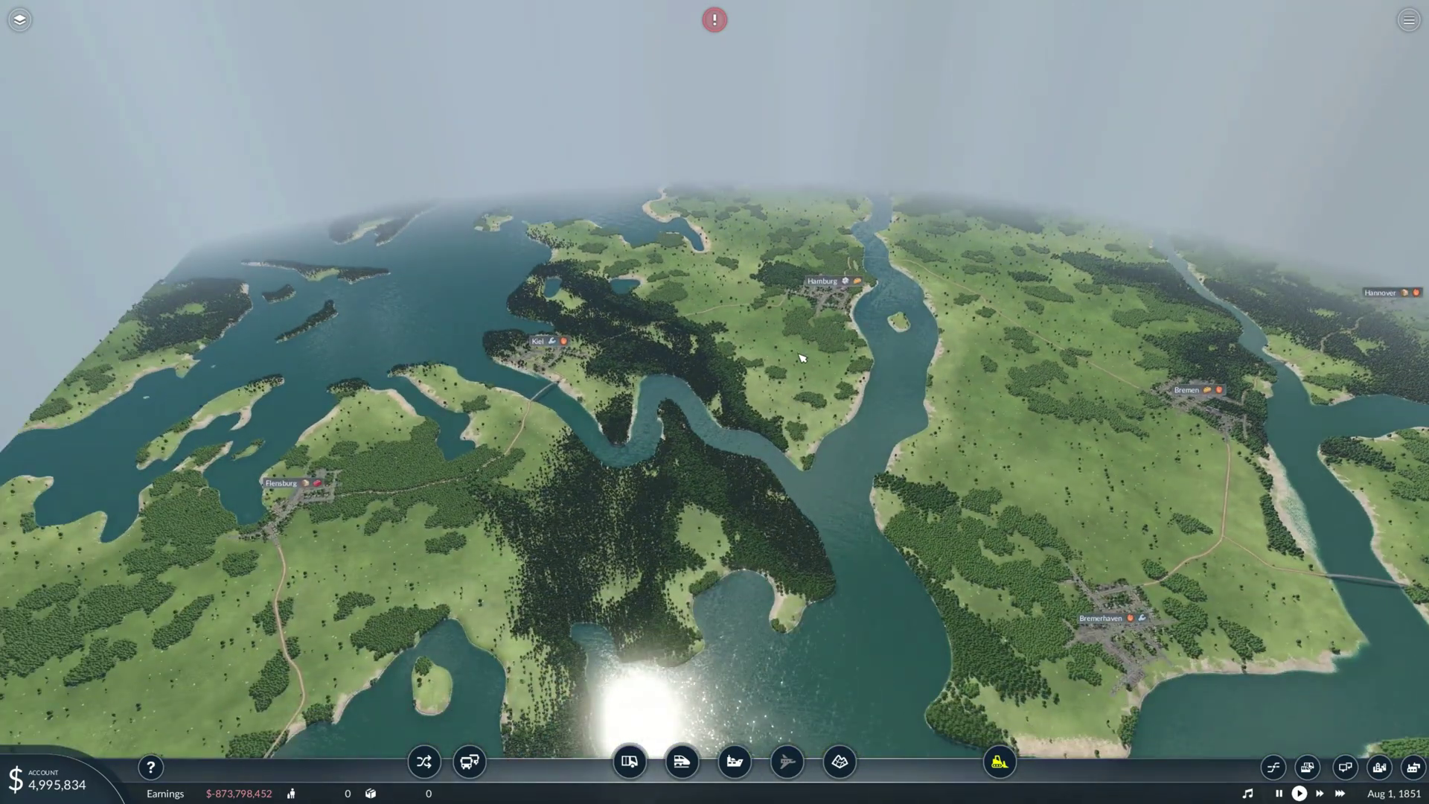
pyautogui.press('s')
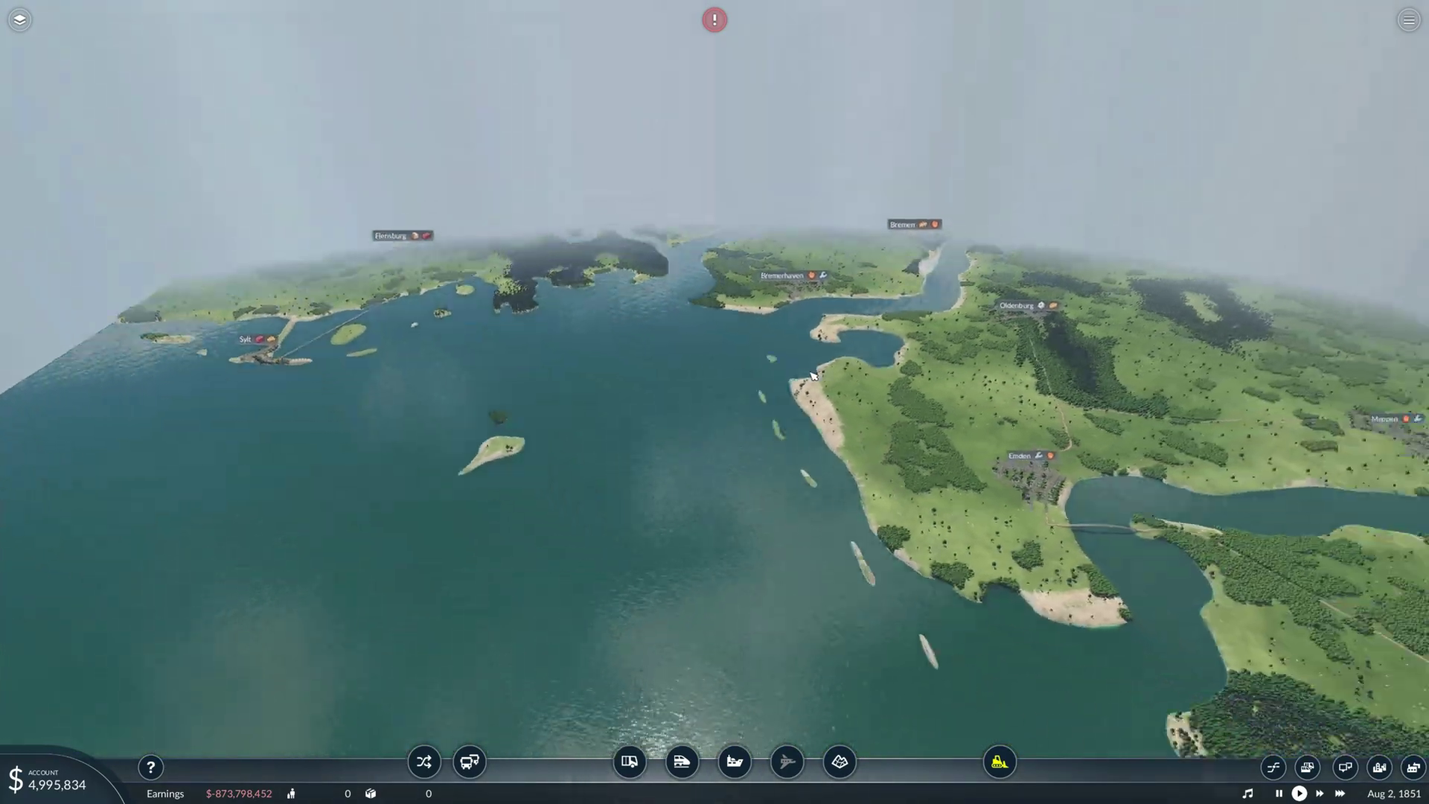
pyautogui.press('d')
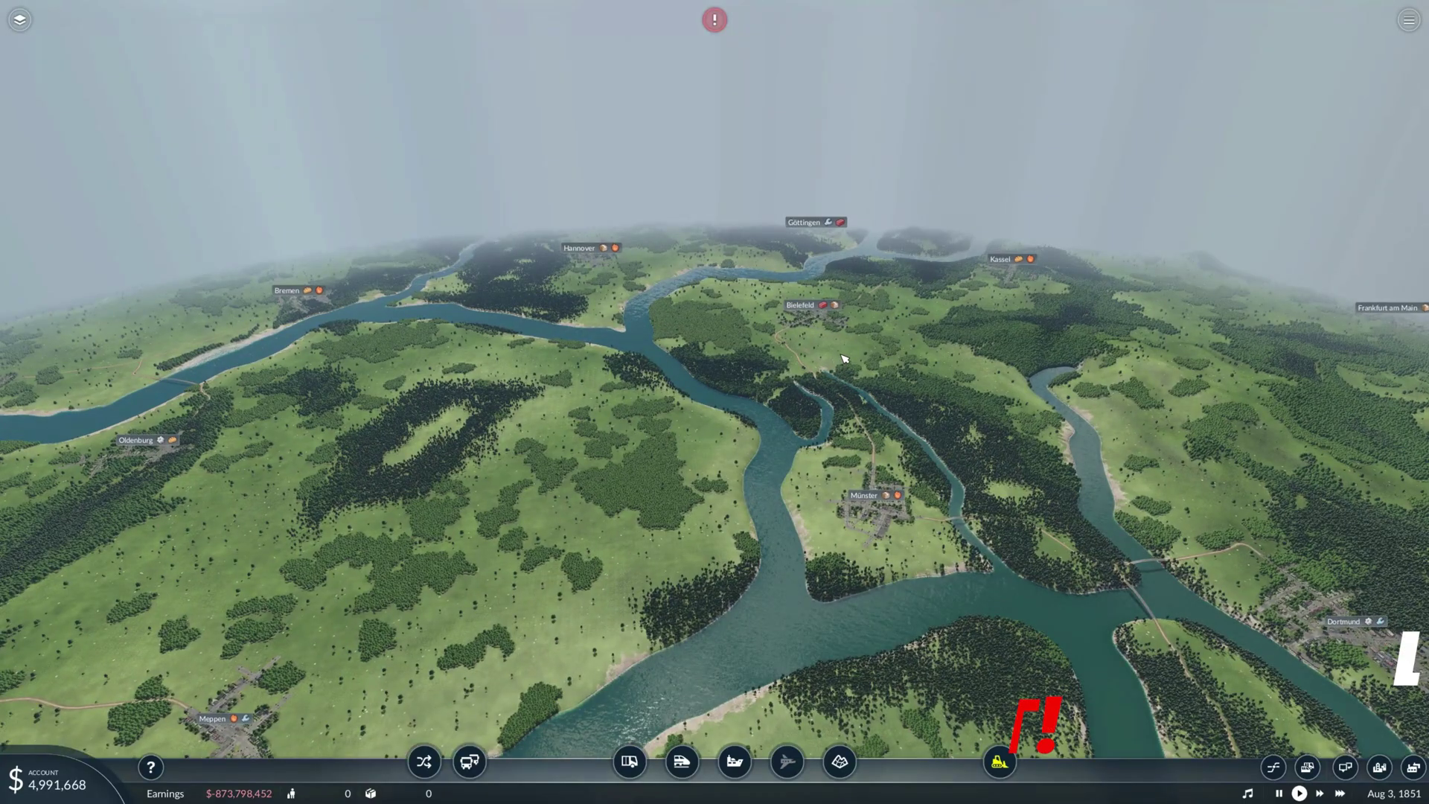